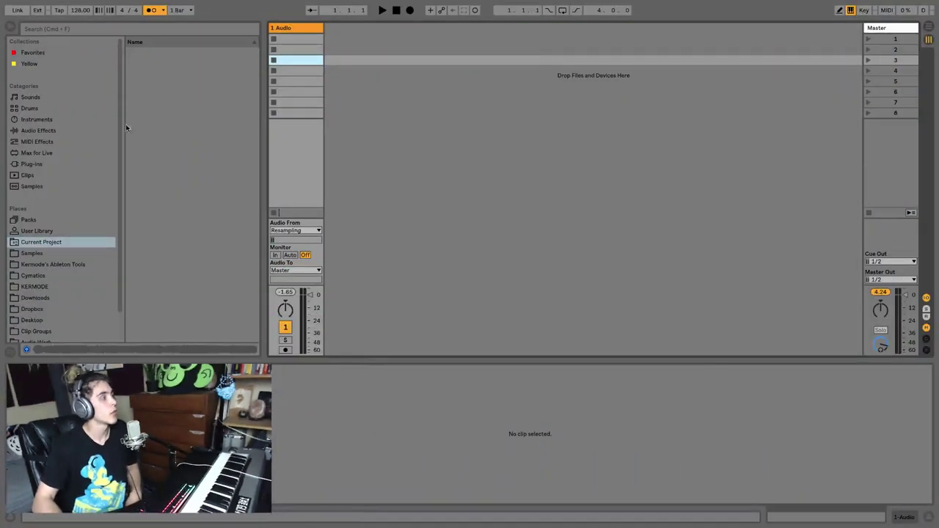
Add a Drum Rack on a new MIDI track and delete the unused 1 Audio track
click(42, 110)
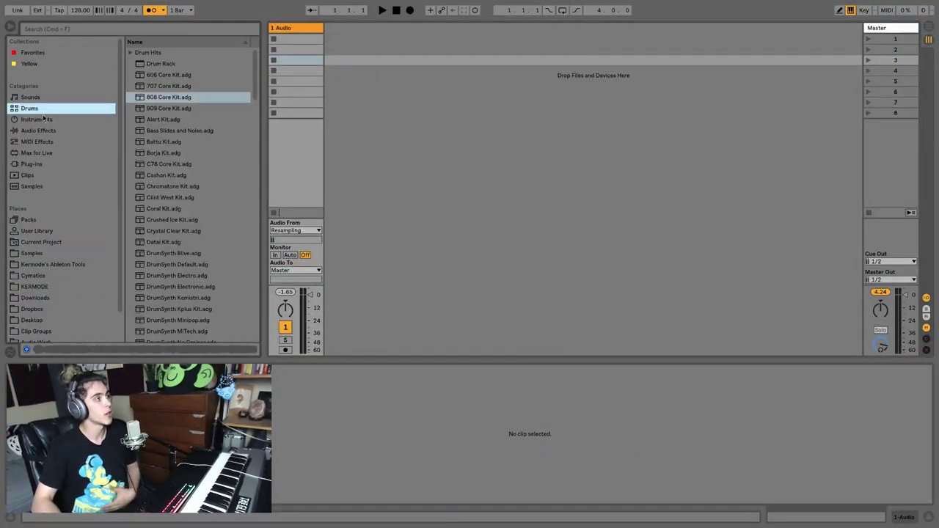
click(43, 120)
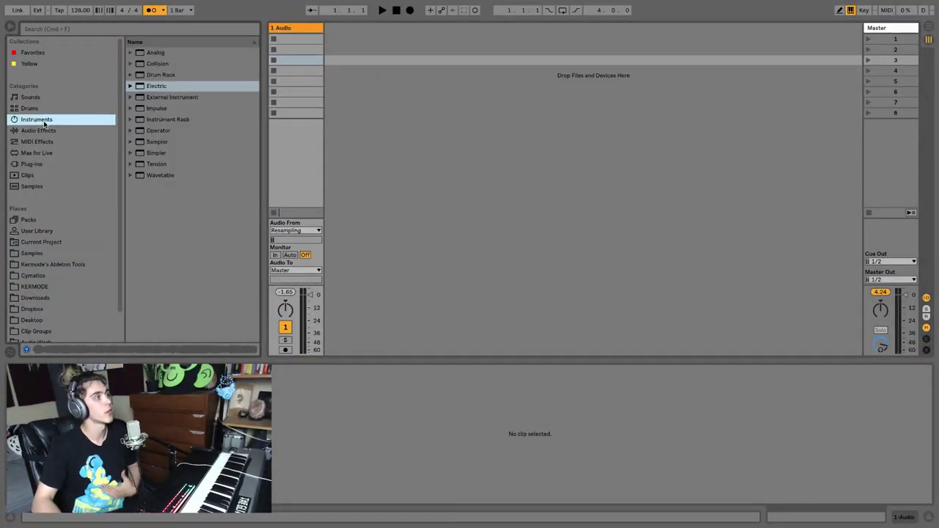
click(156, 76)
drag(152, 76, 353, 43)
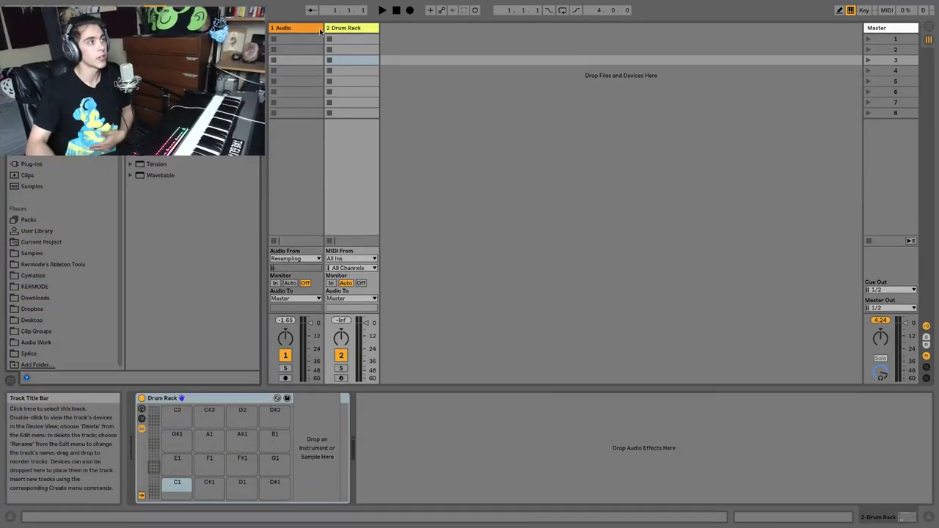
click(319, 31)
key(Delete)
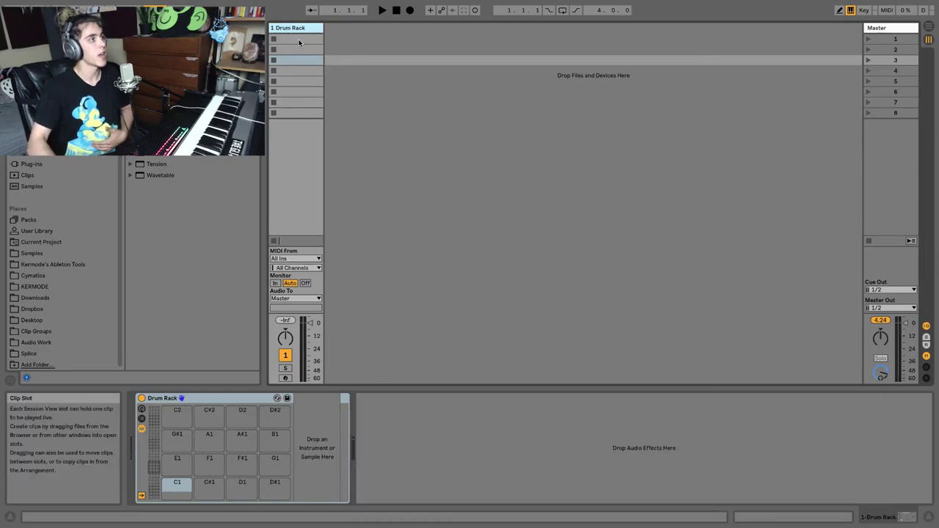
Select the Drum Rack track and bring its device back into the detail view
click(297, 39)
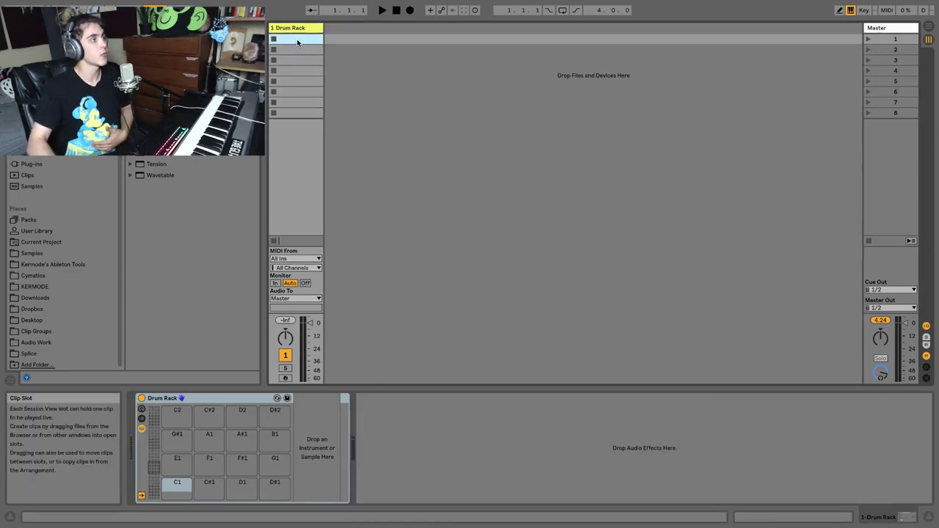
click(244, 398)
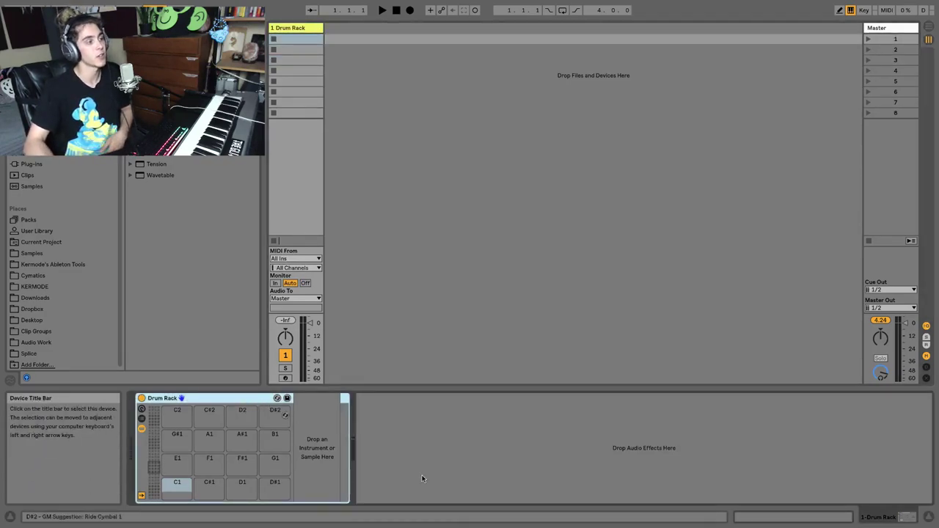
click(824, 518)
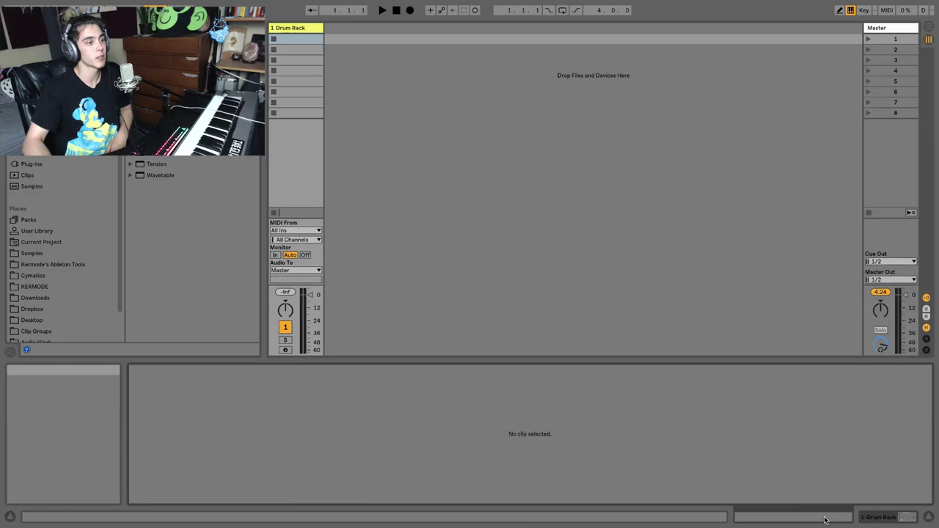
click(890, 519)
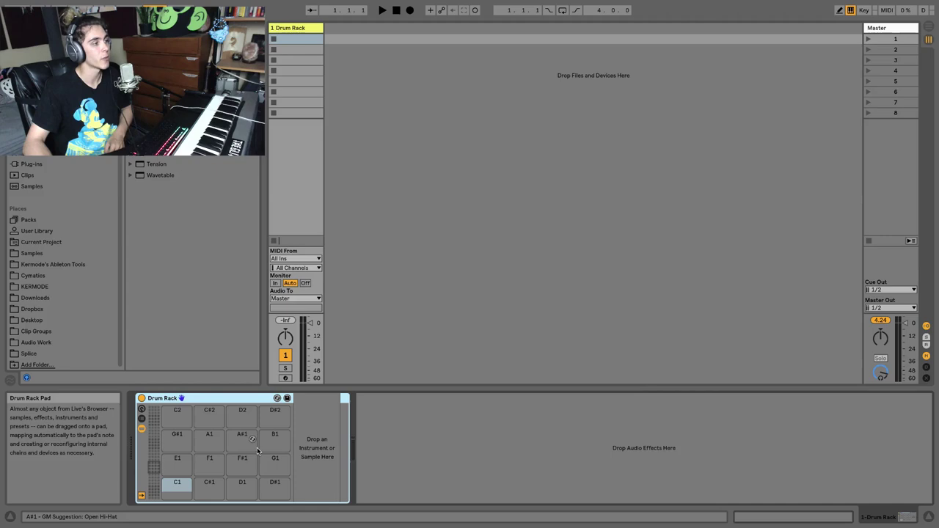
Shift the pad overview to the G#3–B4 group and open hot-swap for the D#4 pad
click(157, 471)
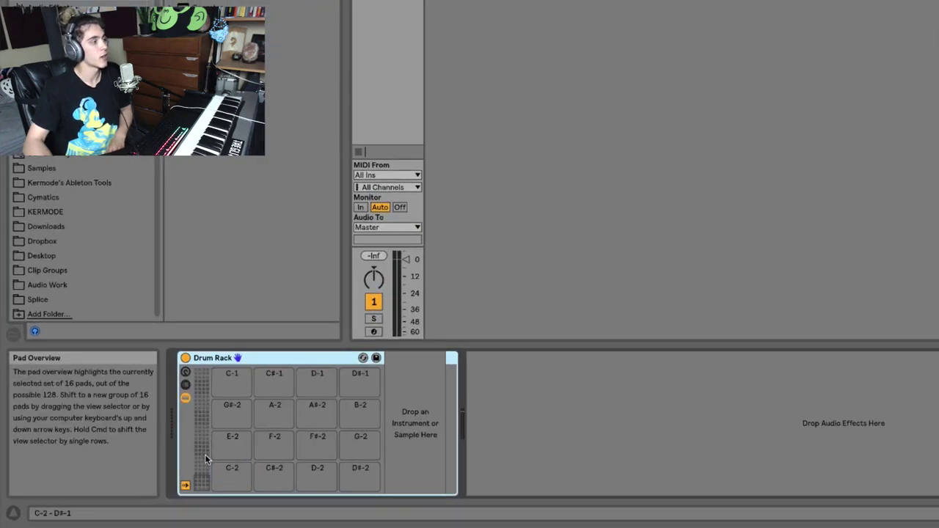
drag(205, 454, 203, 448)
key(Up)
key(Up)
key(Up)
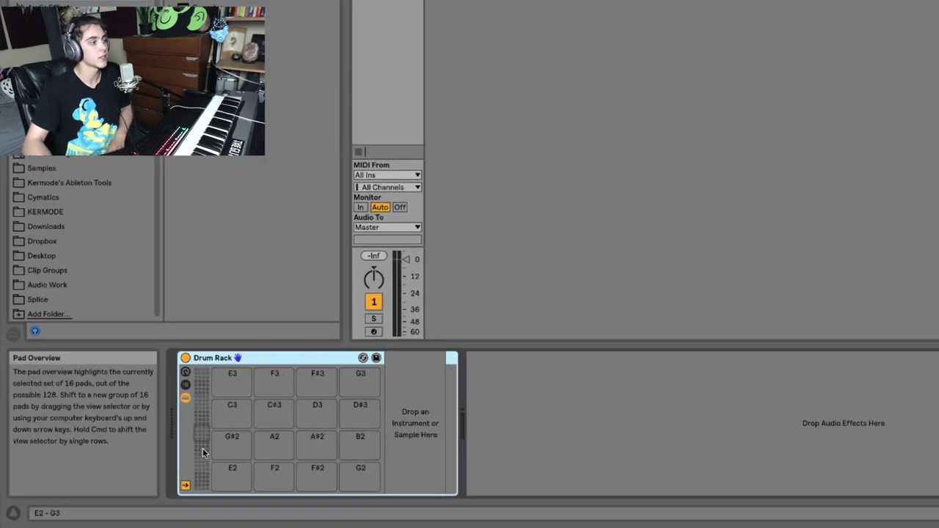
key(Down)
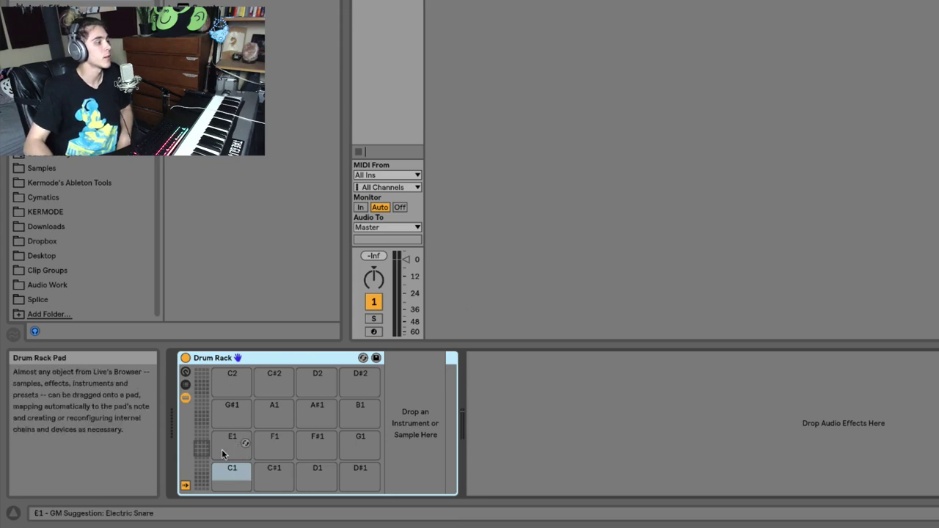
key(Up)
scroll(222, 449, down, 8)
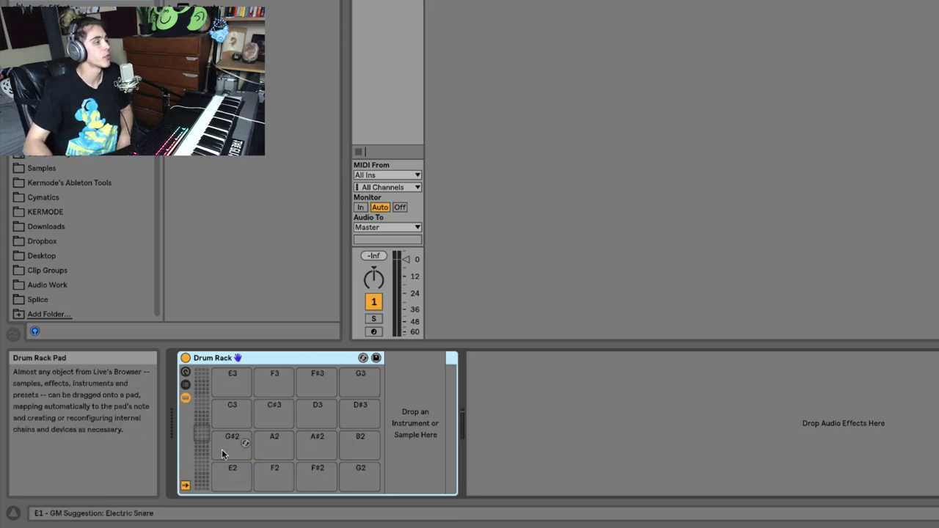
scroll(221, 449, up, 7)
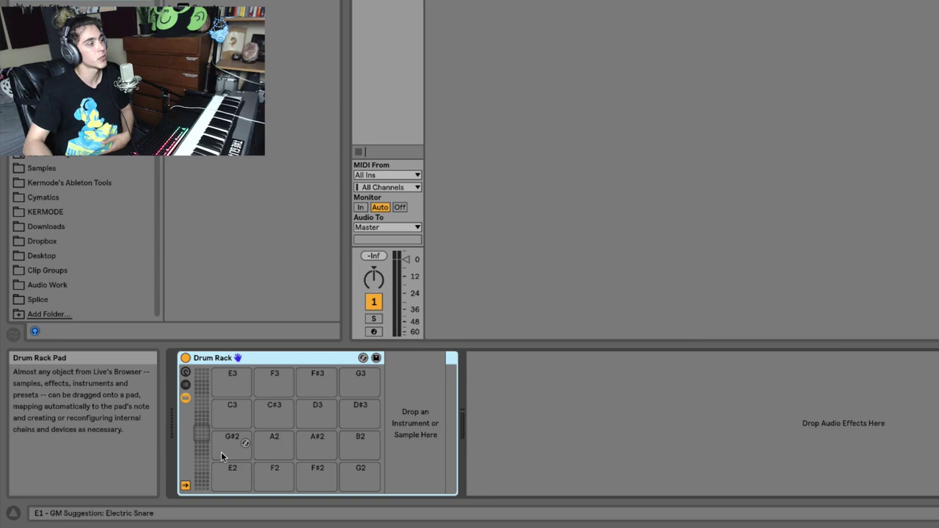
scroll(221, 452, up, 4)
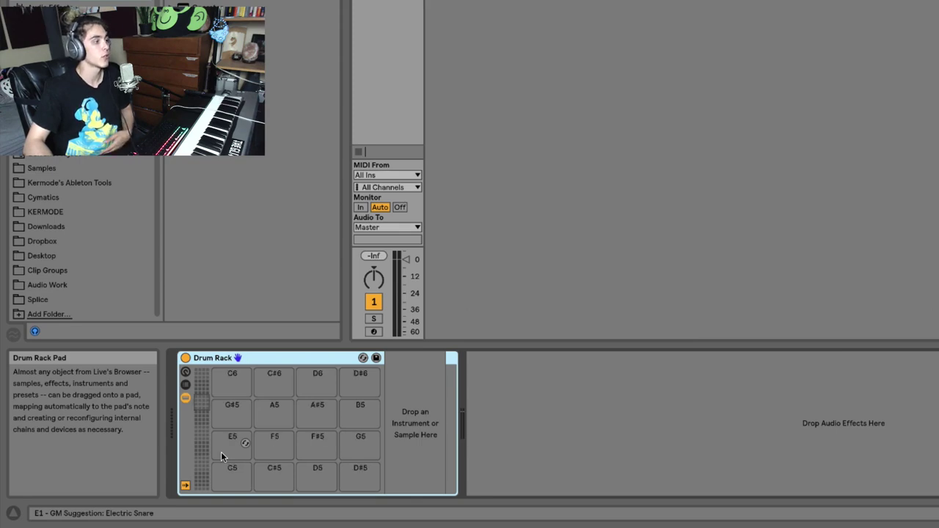
click(273, 446)
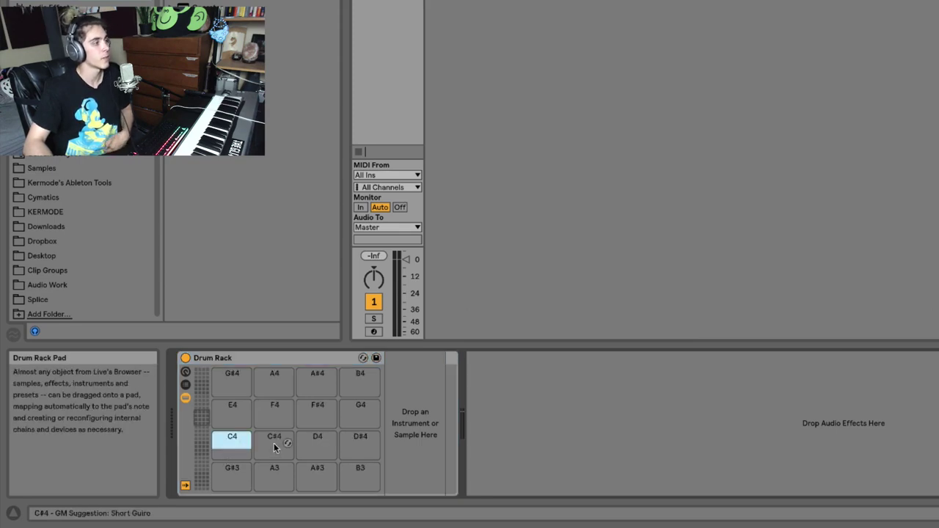
click(321, 448)
click(374, 443)
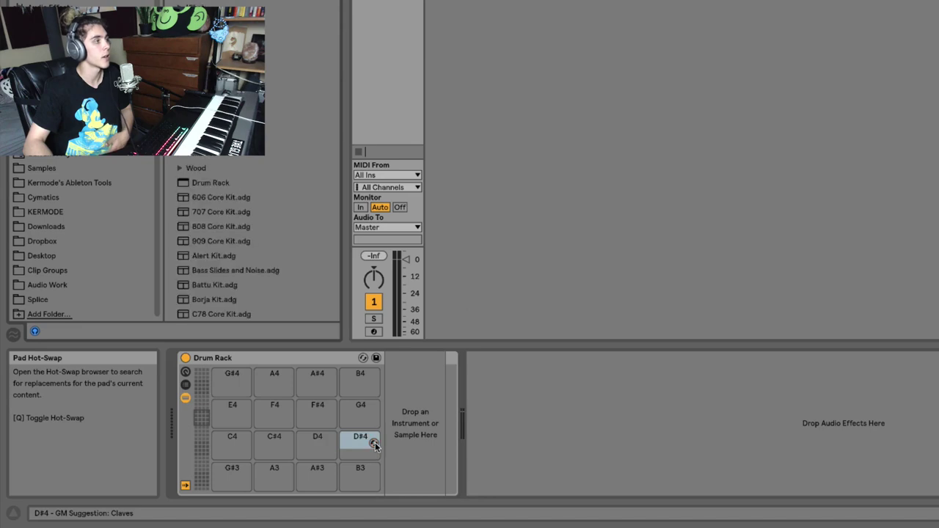
Load Kick 2.wav from Kermode's Ableton Tools onto the C4 pad and play it
click(62, 187)
scroll(221, 190, down, 5)
scroll(222, 188, up, 3)
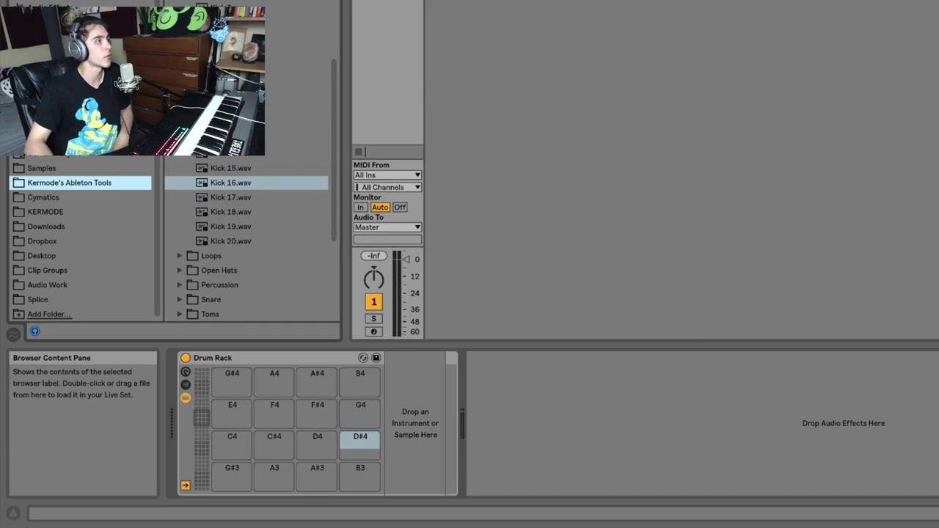
click(224, 0)
click(172, 119)
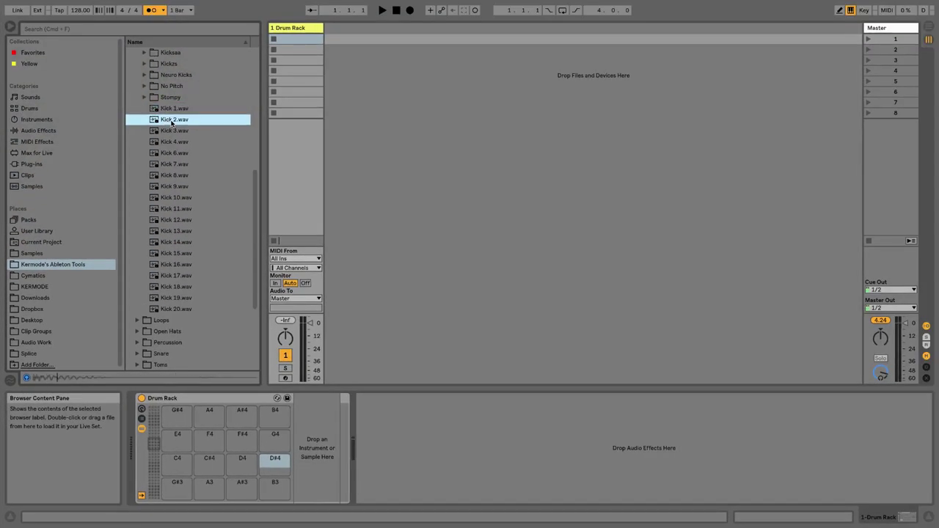
drag(172, 123, 175, 463)
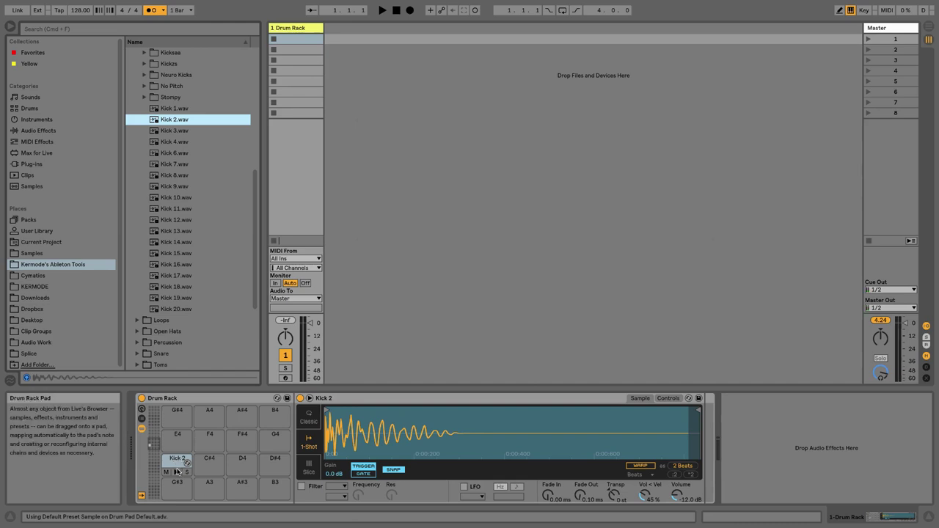
click(176, 474)
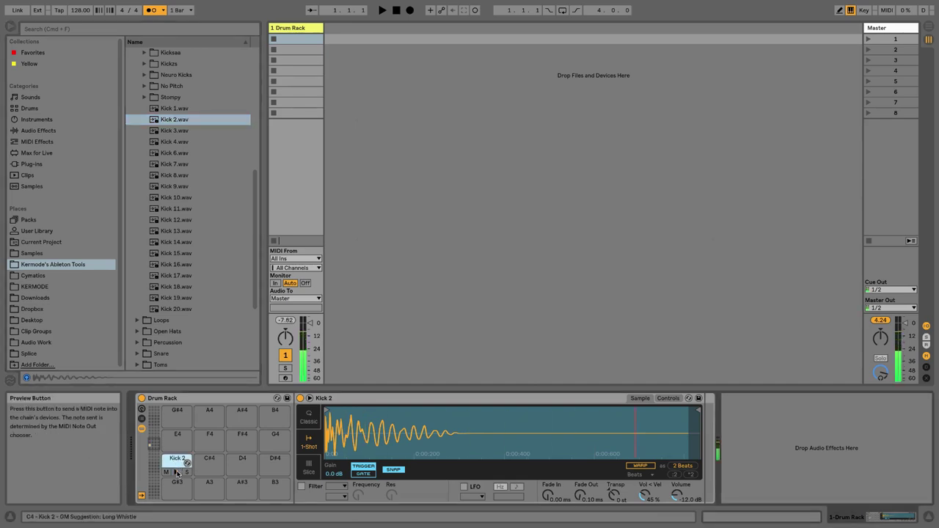
click(177, 474)
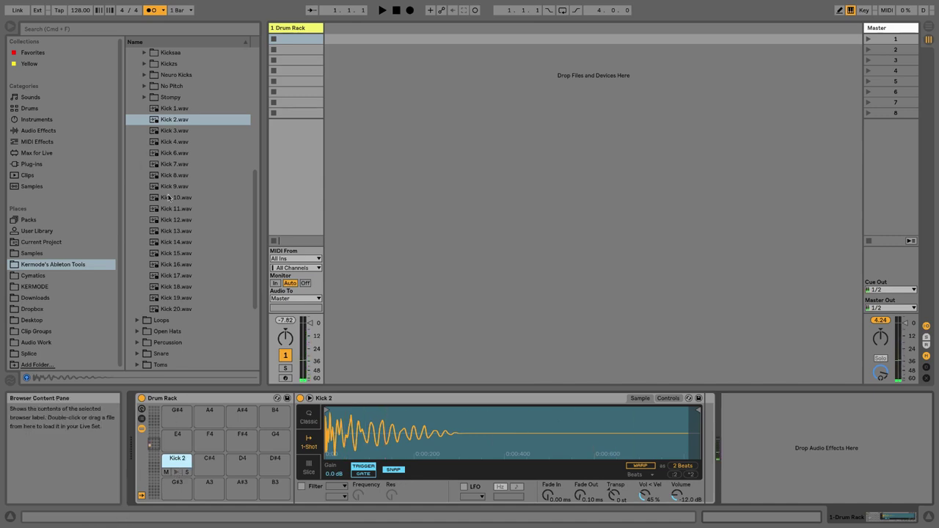
Place Cymatics Neuro Snare 5.wav from the Snare folder on the C#4 pad
scroll(170, 292, down, 2)
click(139, 286)
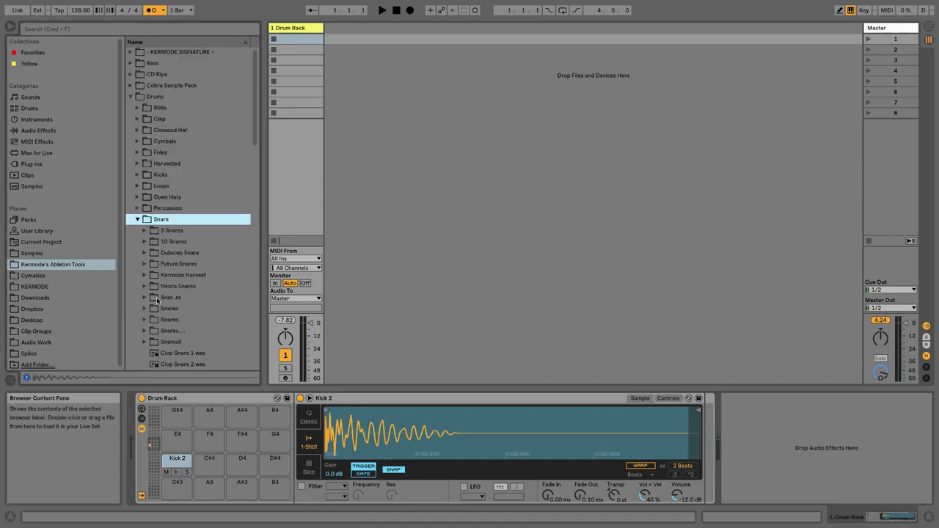
scroll(157, 301, down, 4)
click(157, 297)
scroll(157, 299, down, 5)
click(157, 298)
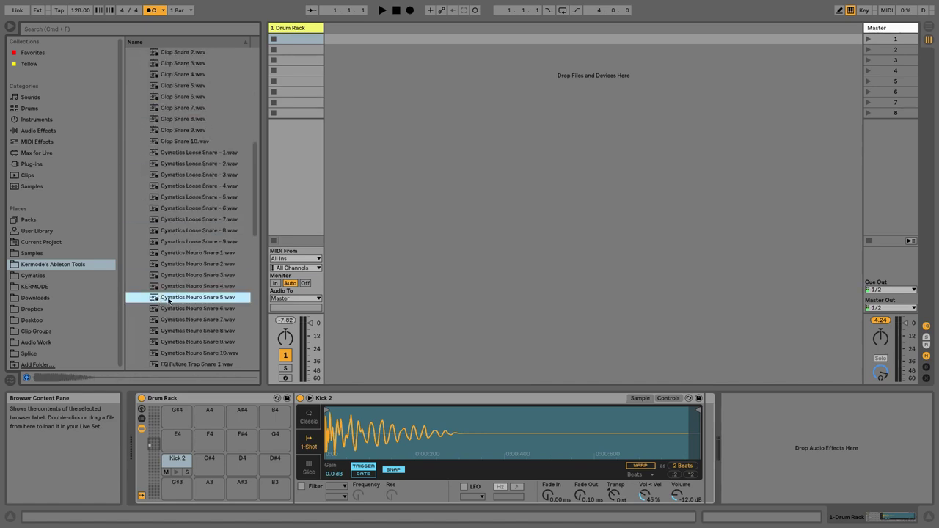
drag(168, 300, 210, 461)
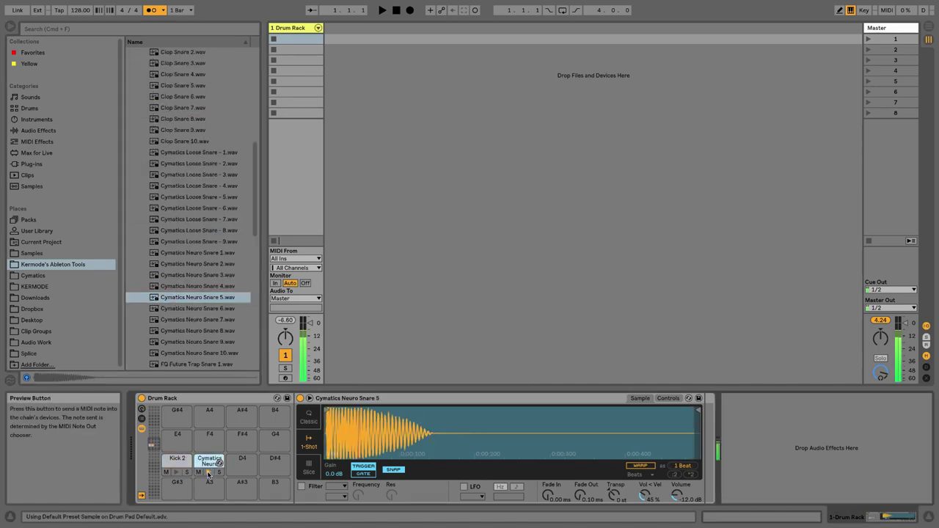
Place Closed Hat 7.wav from the Closed Hat folder on the D4 pad
scroll(183, 299, down, 10)
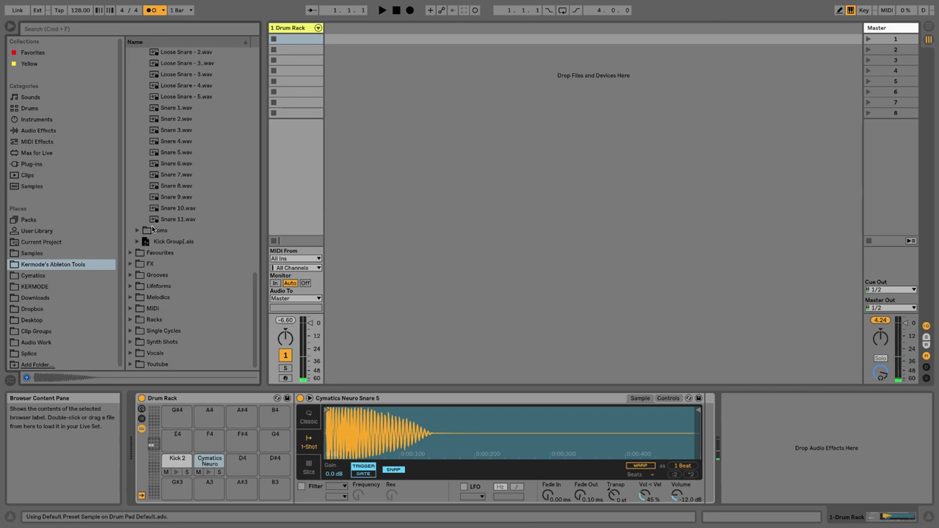
scroll(154, 235, up, 5)
scroll(162, 259, up, 4)
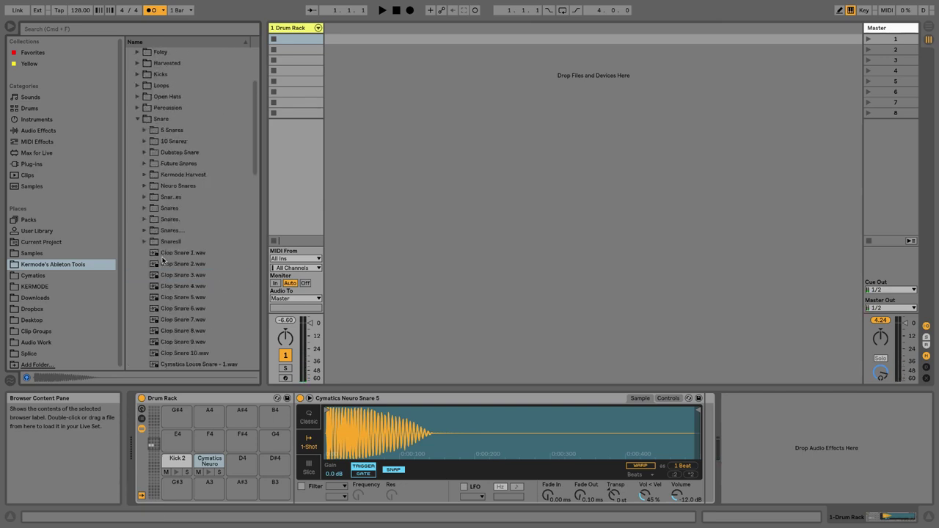
click(138, 121)
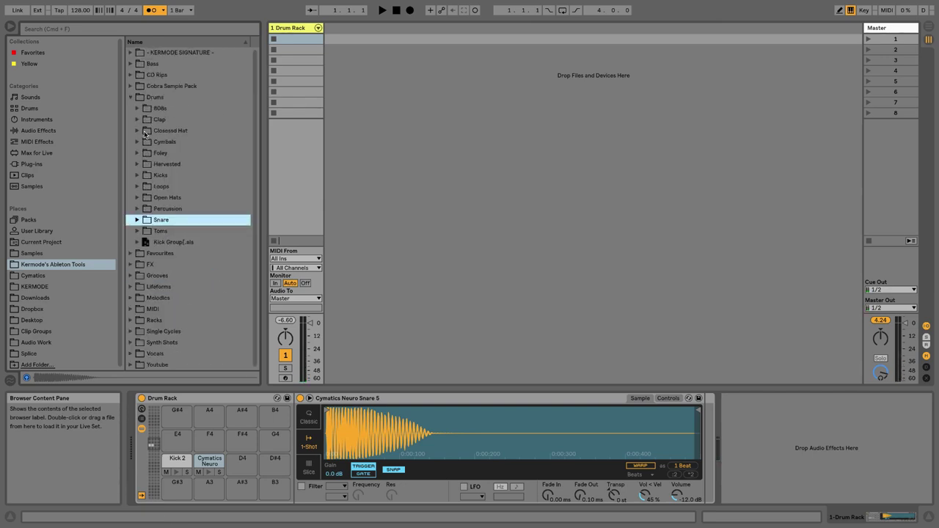
click(140, 131)
click(174, 176)
click(185, 208)
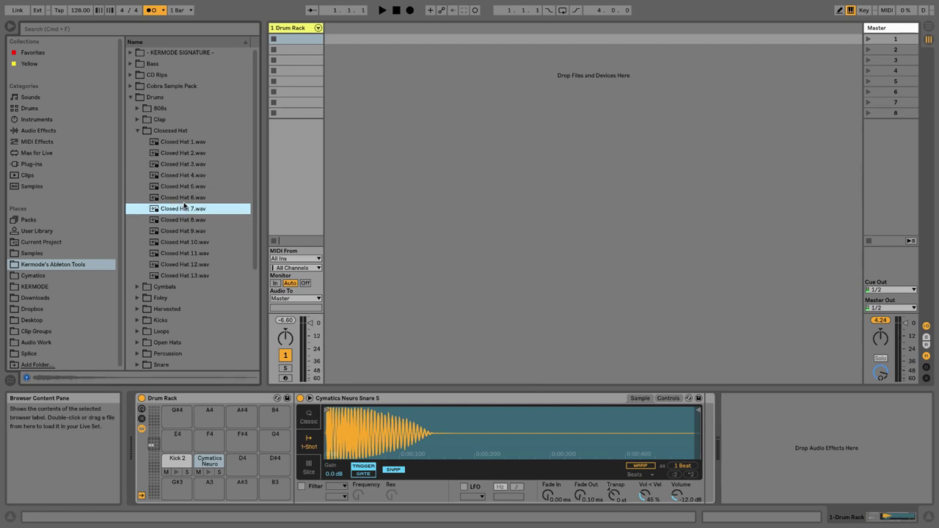
drag(186, 211, 240, 469)
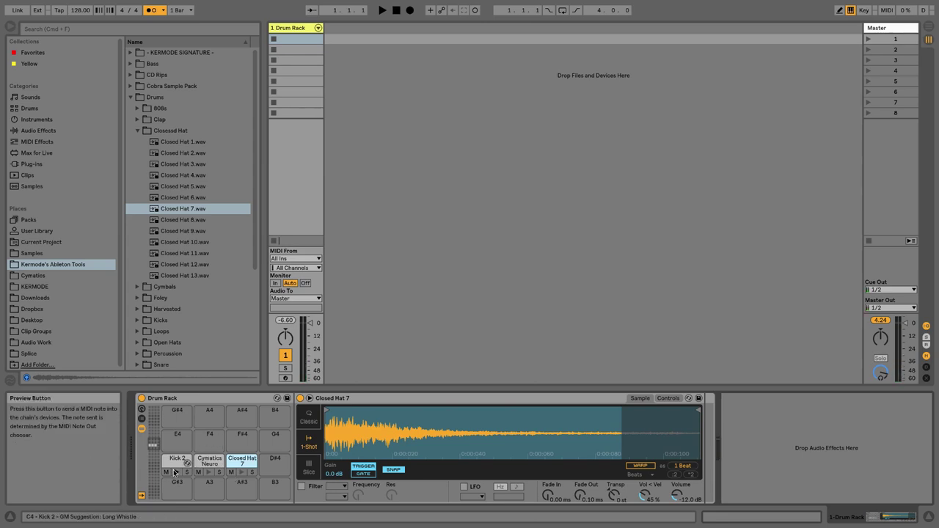
Audition the snare and hat pads, then unsolo and mute the snare pad
click(210, 472)
click(242, 472)
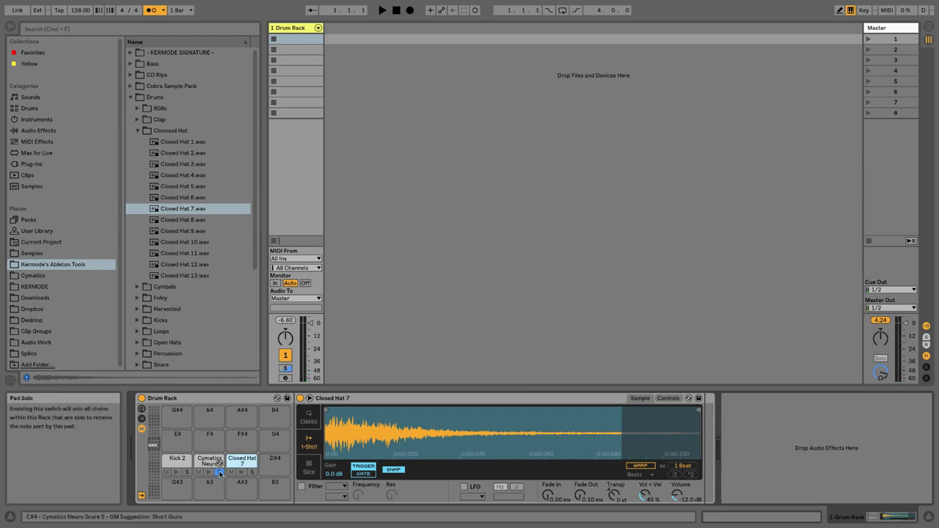
click(219, 473)
click(198, 473)
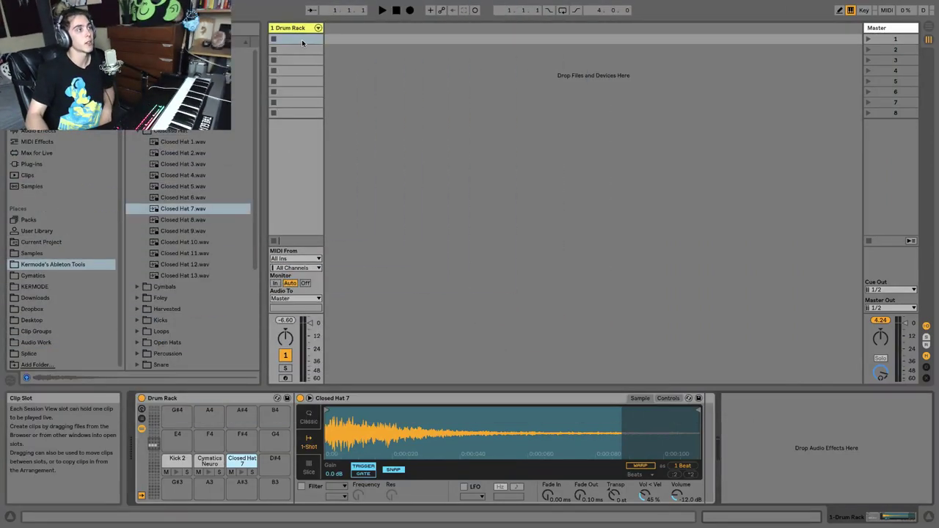
Create empty MIDI clips in the Drum Rack track's first two session slots
double_click(302, 42)
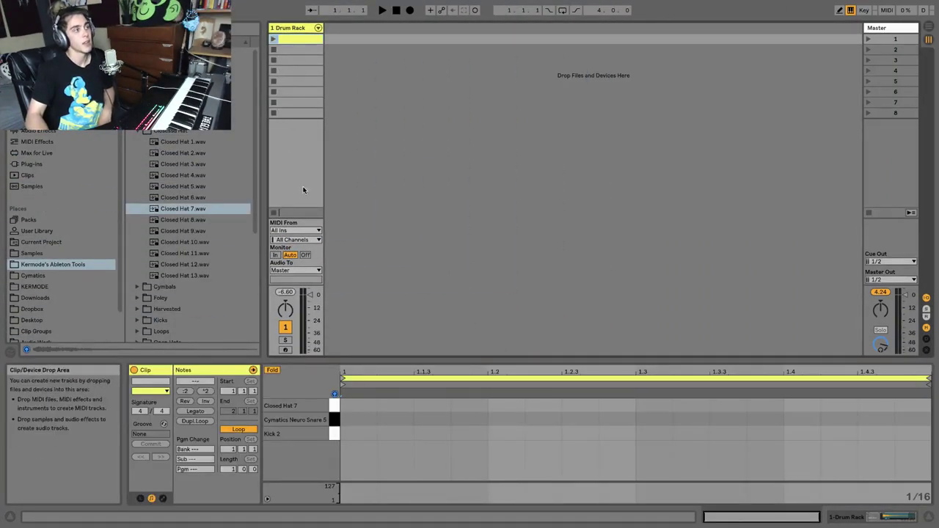
right_click(298, 51)
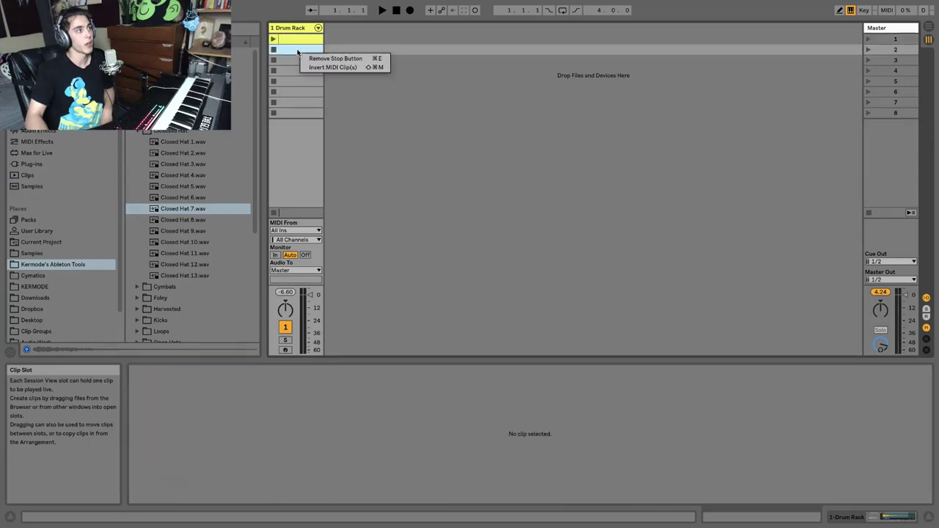
click(310, 66)
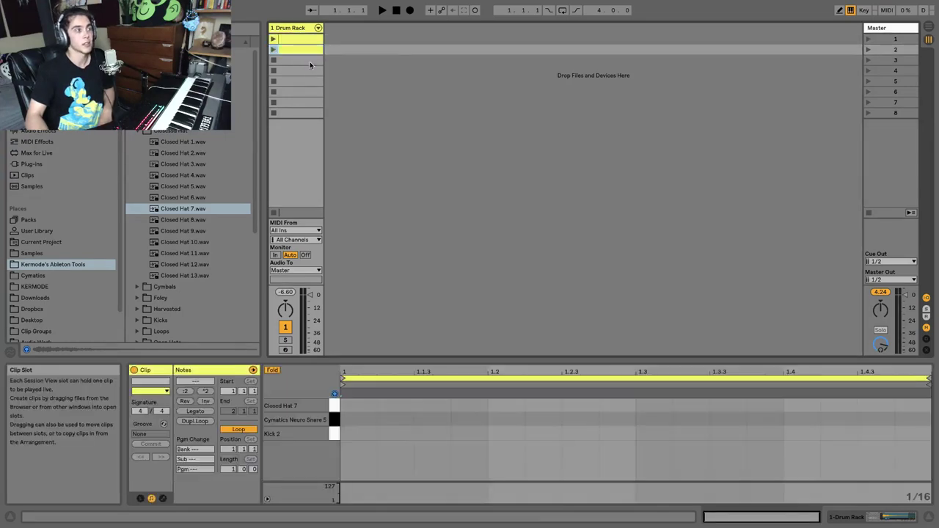
Insert a MIDI clip across bars 5–9 in Arrangement View, then return to Session View
key(Tab)
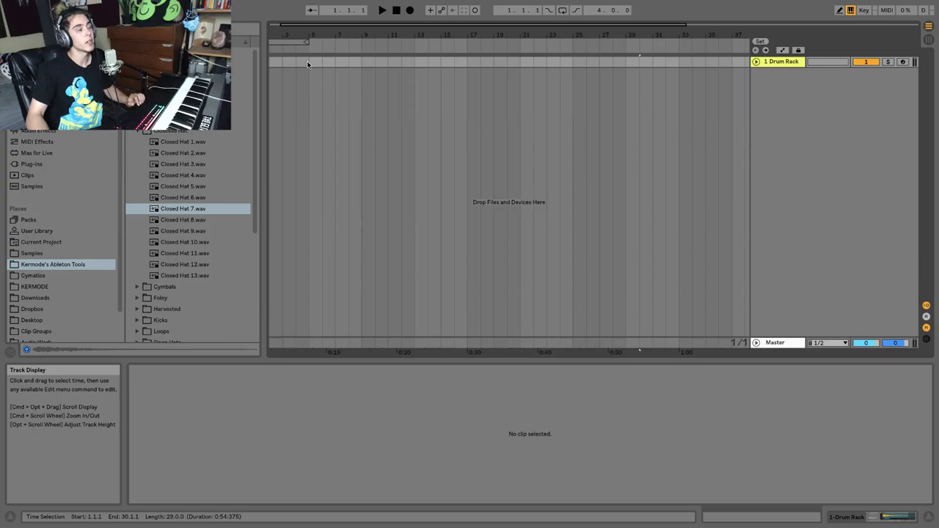
drag(308, 63, 359, 64)
right_click(348, 65)
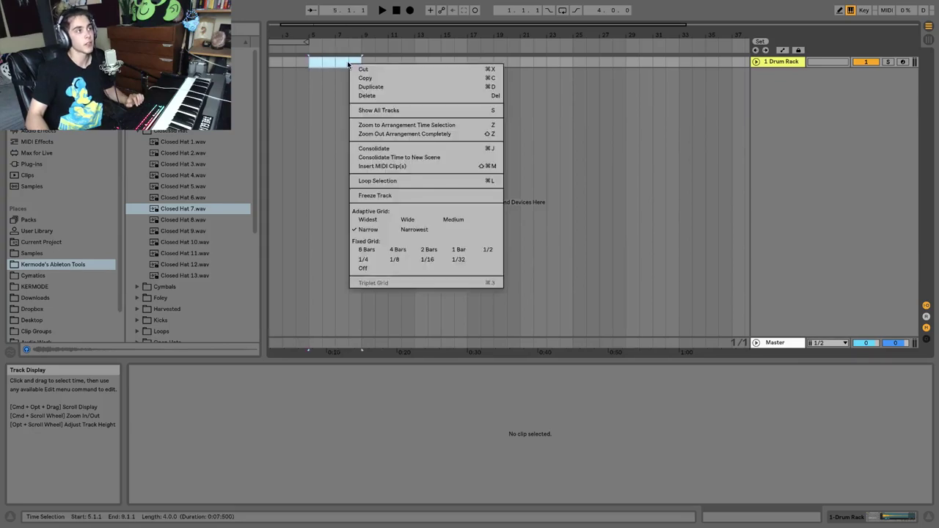
click(386, 166)
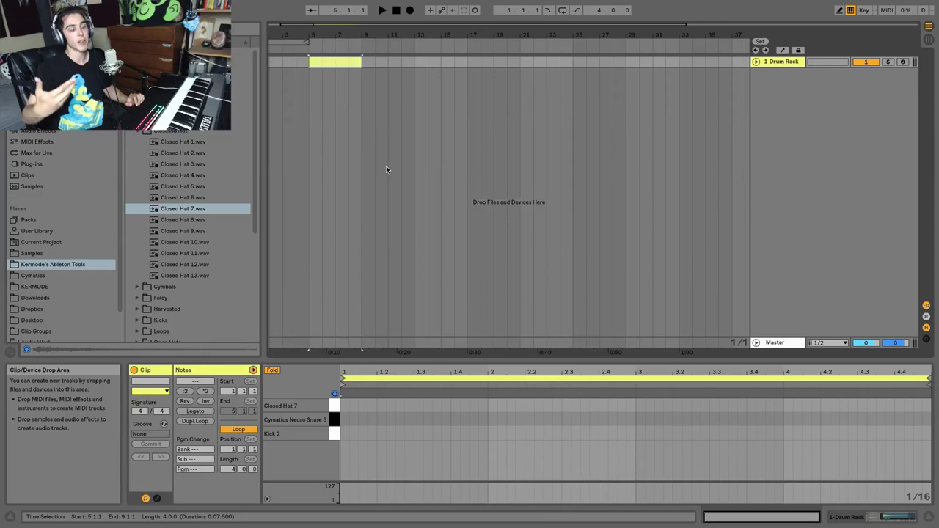
key(Tab)
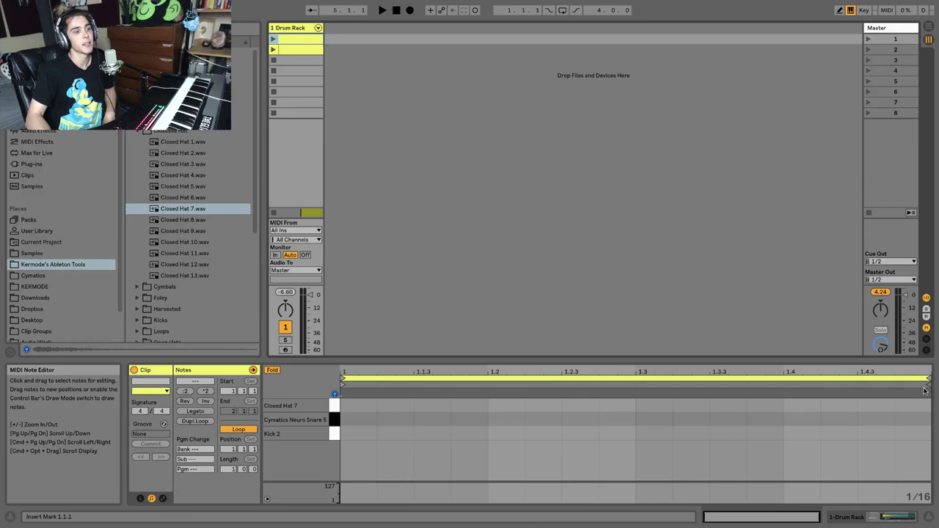
Set the Drum Rack clip's loop length to 2.0.0 so it spans bars 1–3
drag(931, 380, 883, 382)
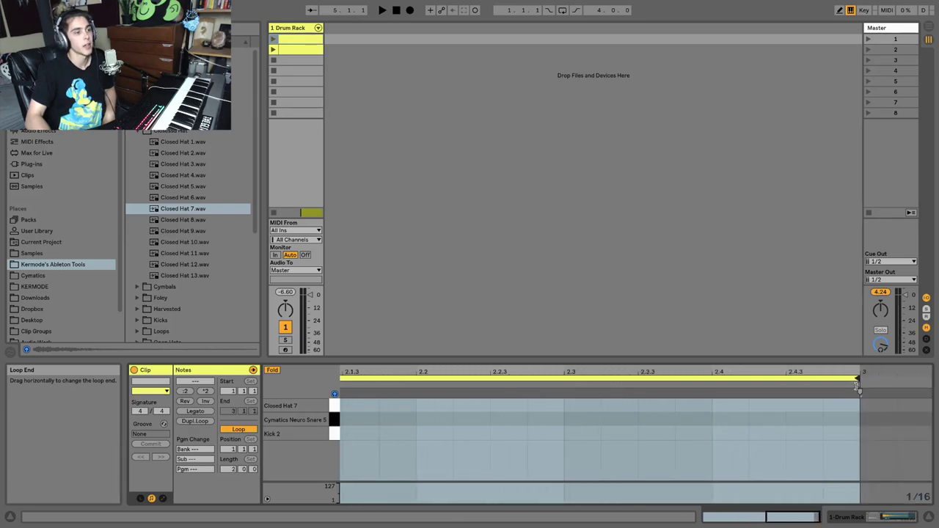
drag(852, 373, 891, 371)
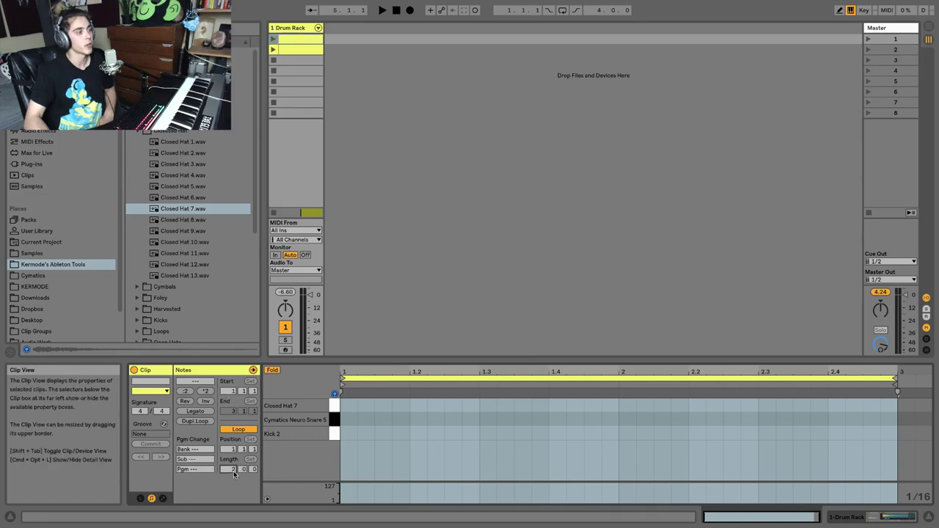
drag(247, 473, 246, 473)
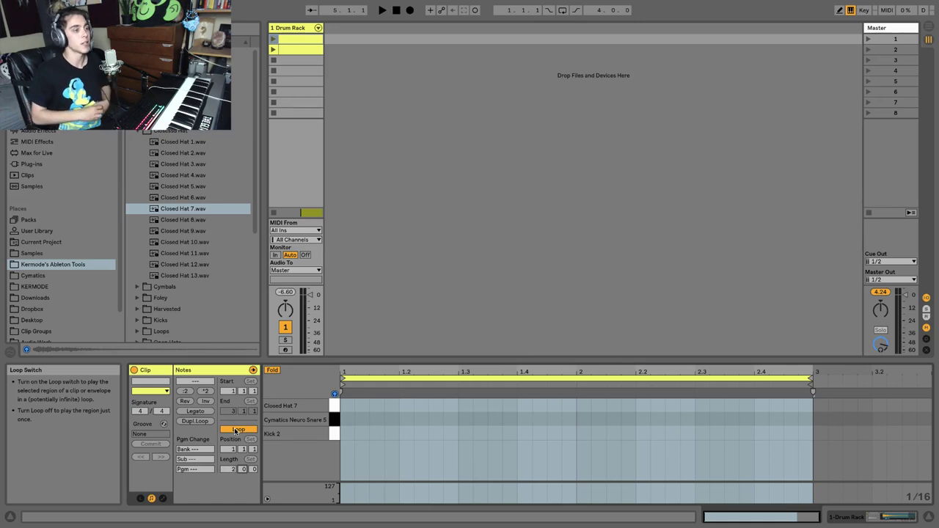
Add Kick 2 on beat 1, Closed Hat 7 on beat 2 and the snare on beat 3
click(348, 436)
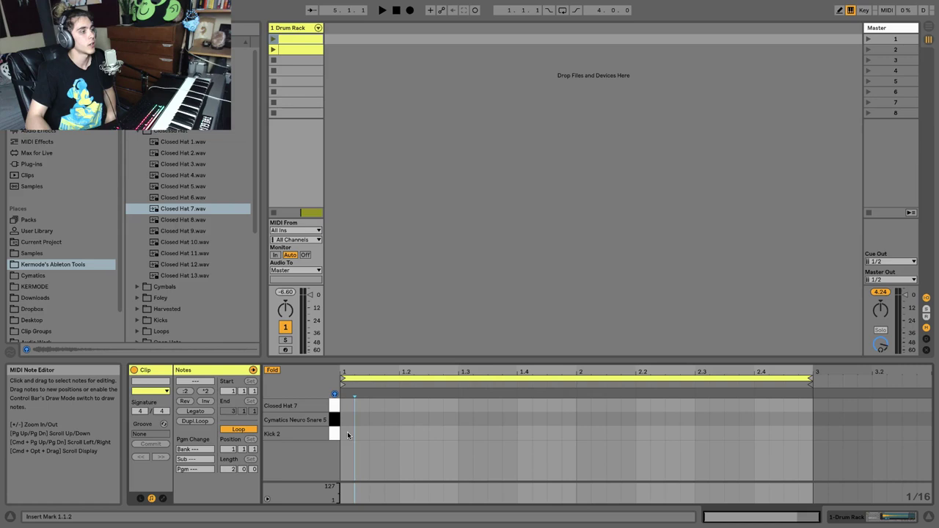
double_click(348, 434)
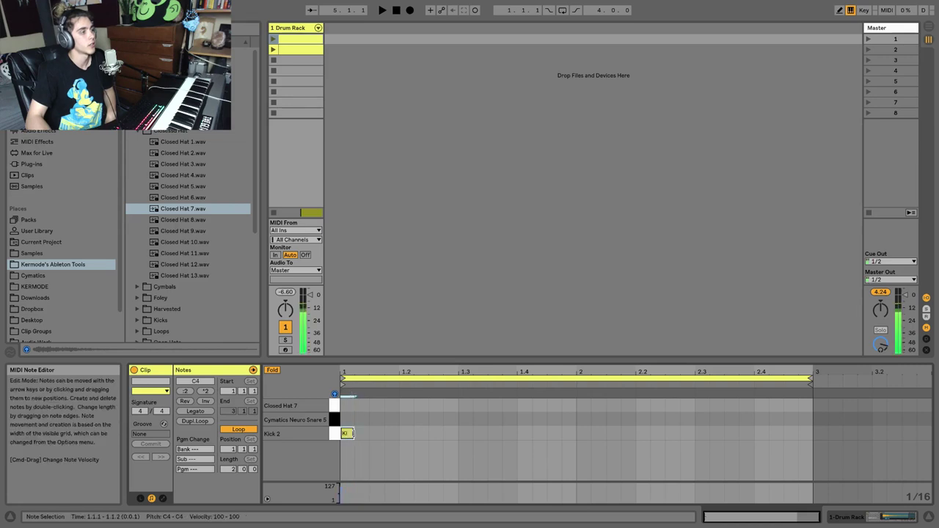
double_click(406, 406)
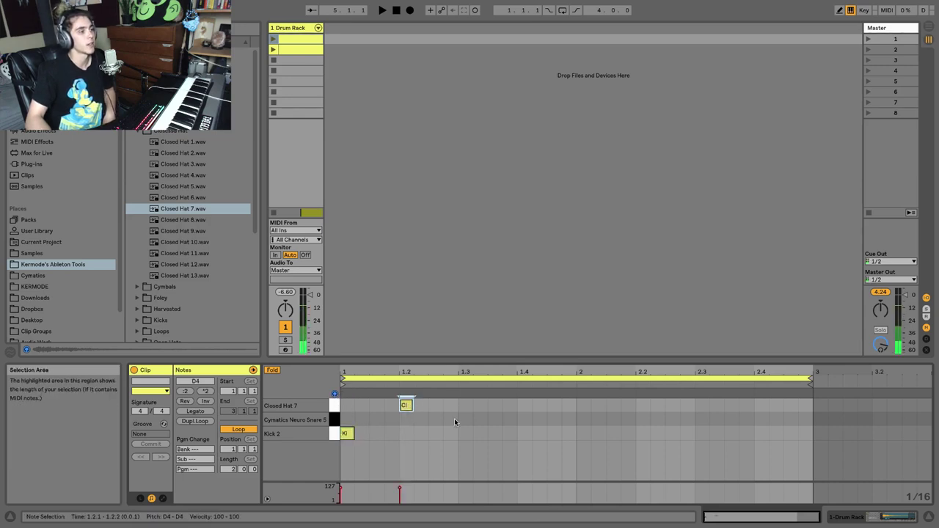
click(462, 423)
double_click(463, 422)
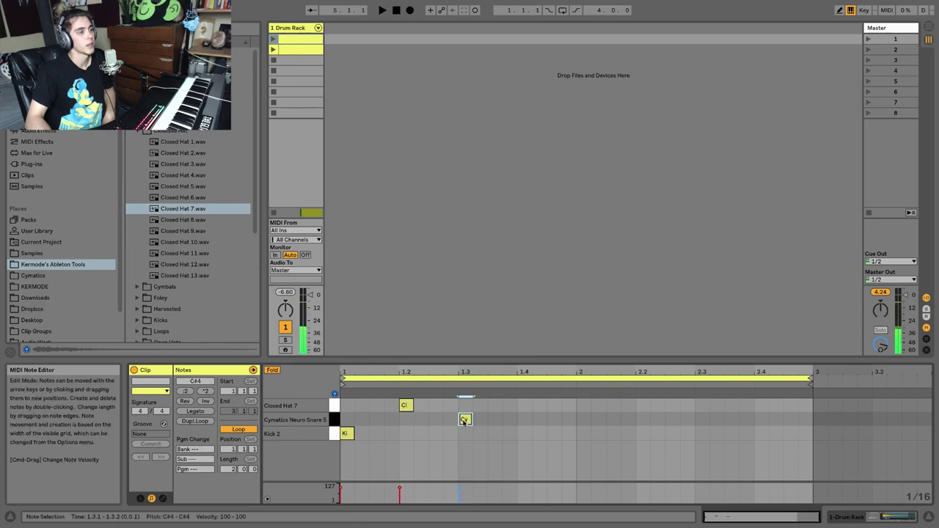
click(278, 41)
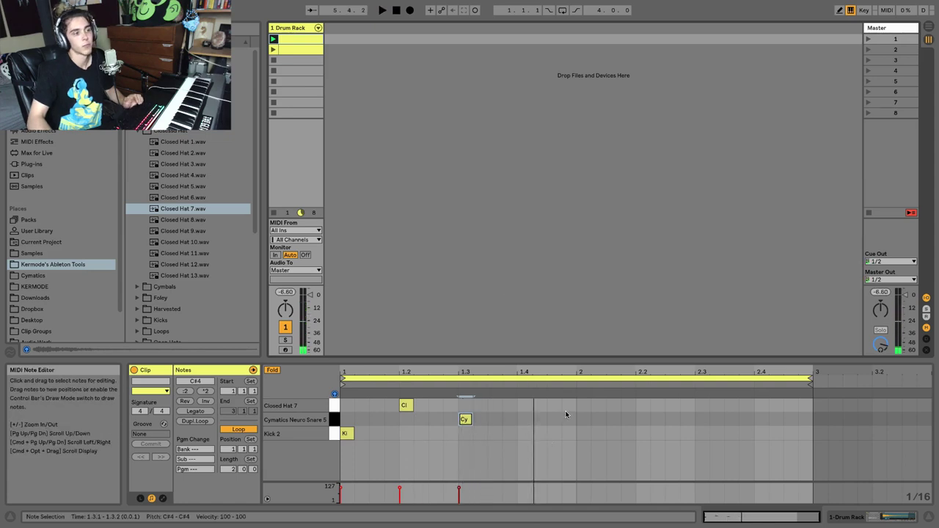
Duplicate bar 1's notes into bar 2 and add extra kicks at 1.4.3 and 2.2.3
drag(572, 439, 341, 406)
key(super+d)
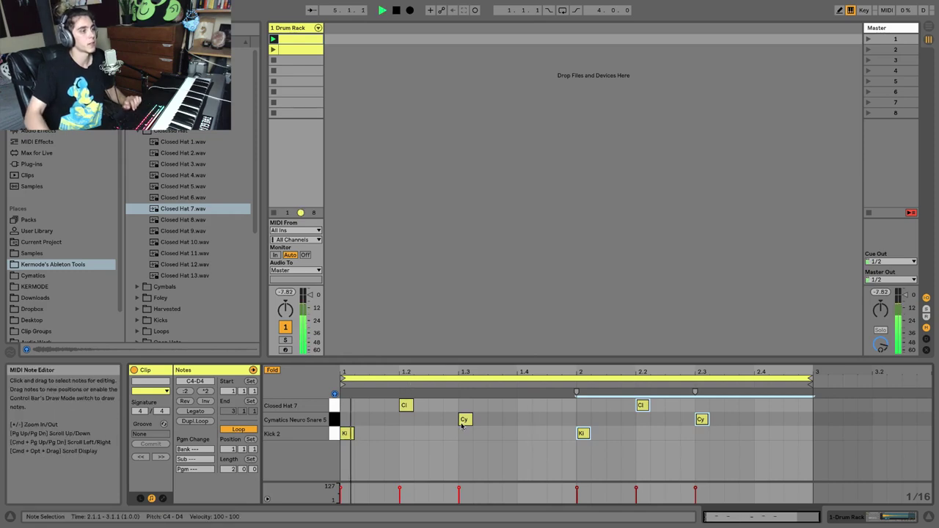
double_click(555, 434)
key(space)
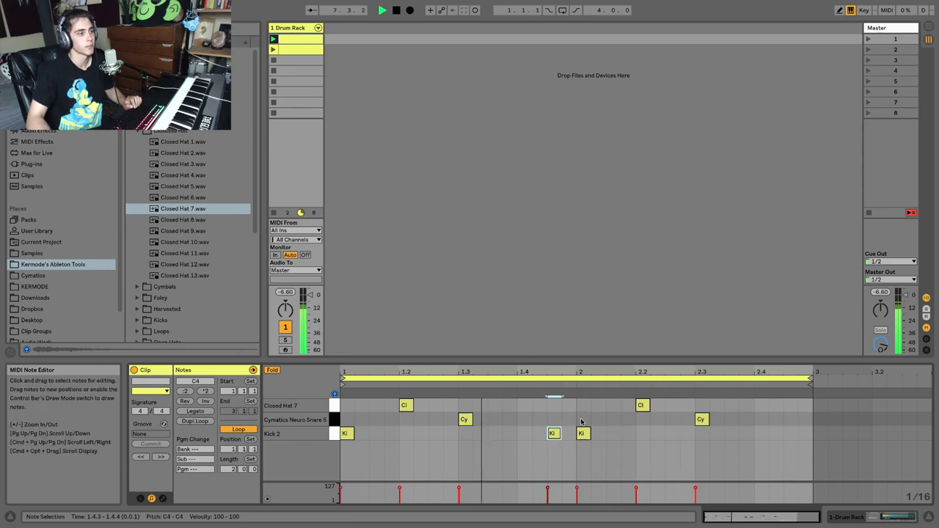
double_click(670, 434)
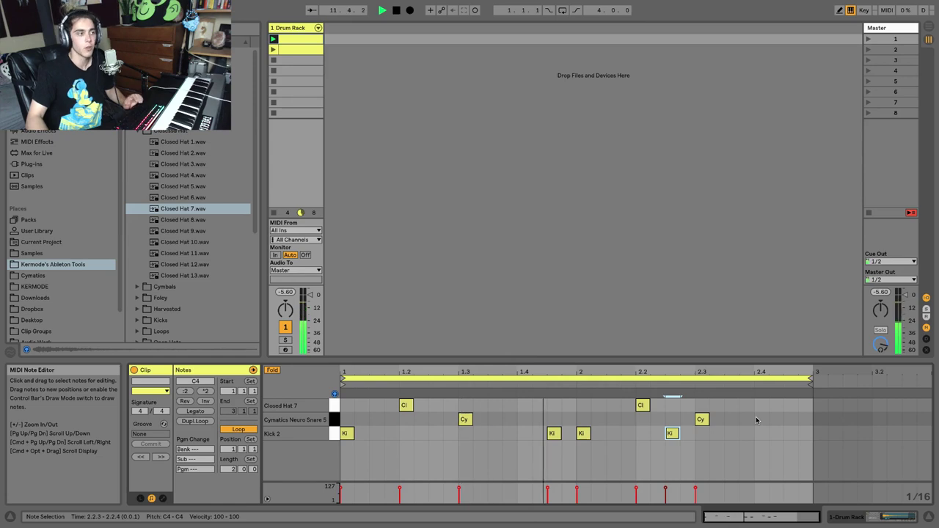
key(space)
key(minus)
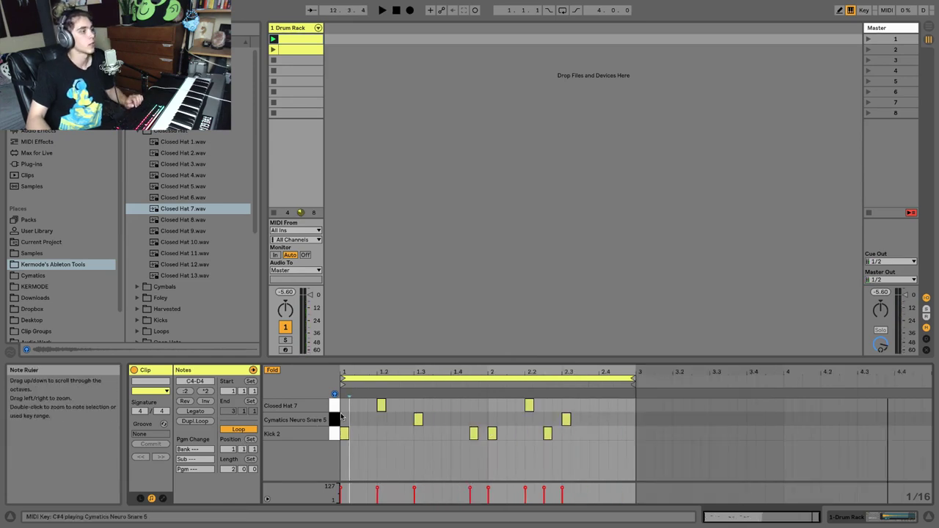
click(350, 419)
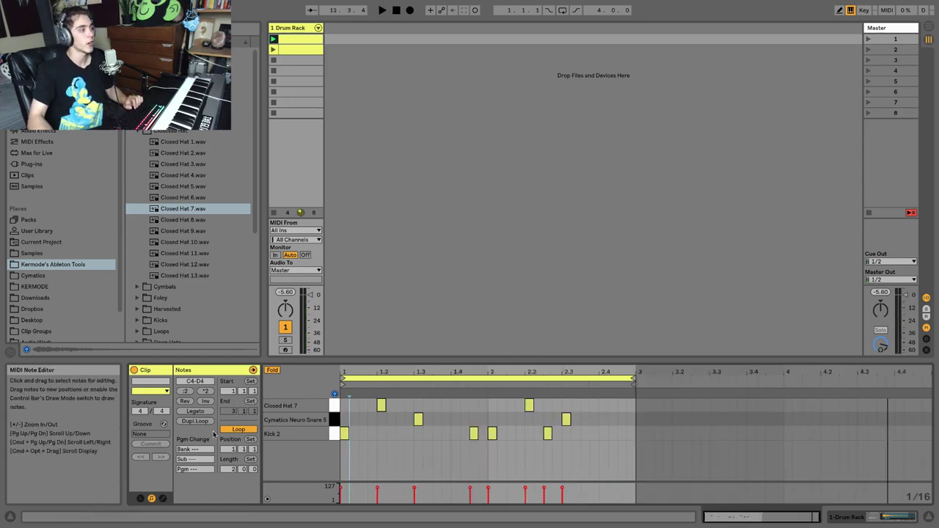
Double the loop to four bars with Dupl.Loop and add a Kick 2 at 3.2.2
click(196, 421)
click(540, 401)
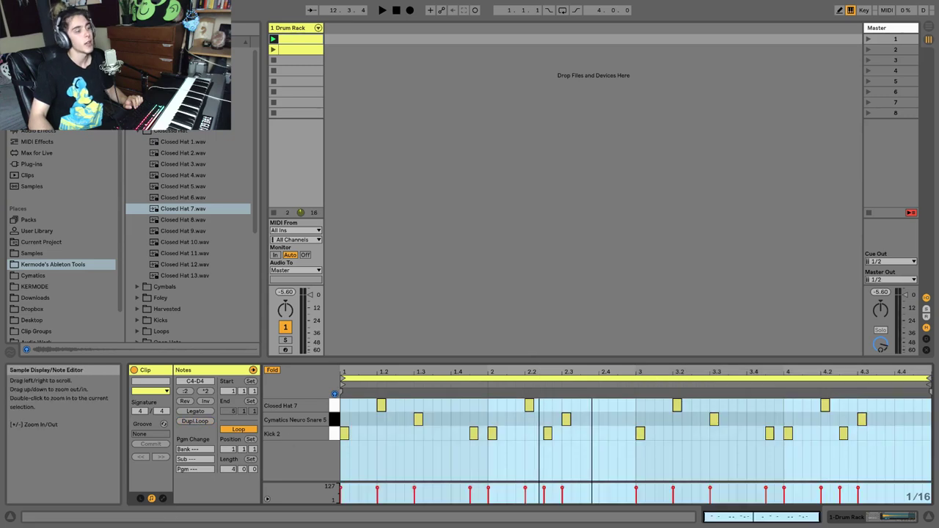
click(681, 438)
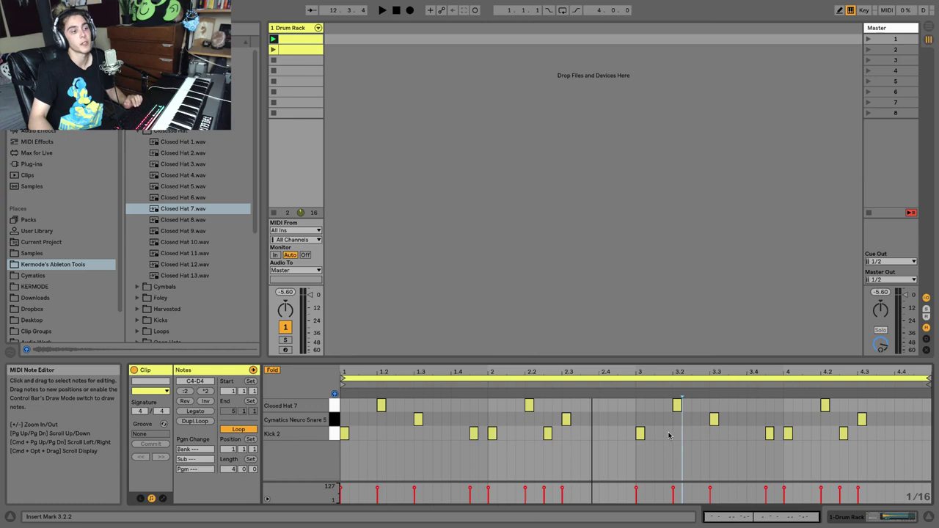
double_click(686, 437)
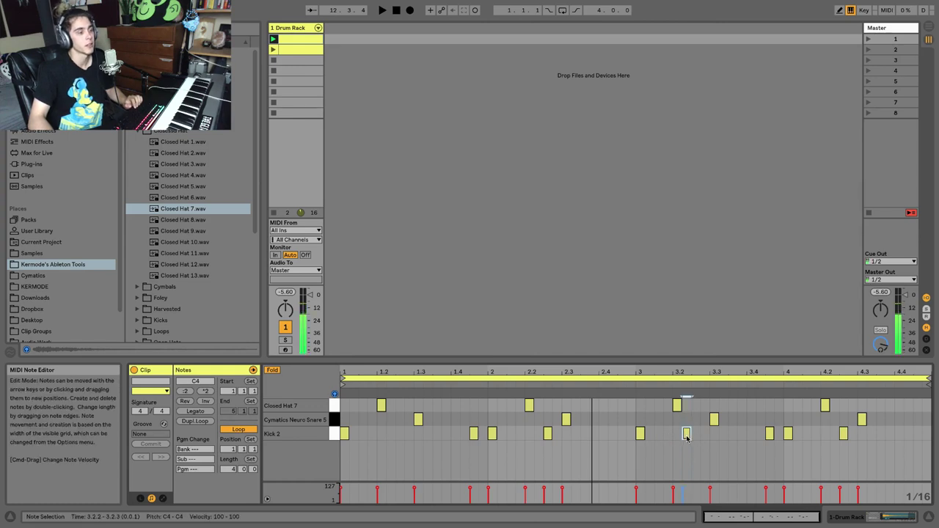
key(space)
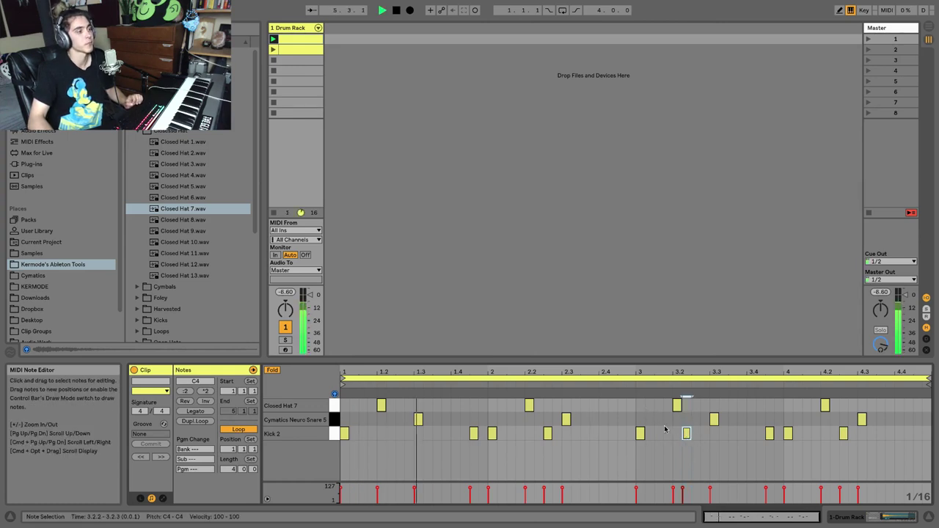
Add a Closed Hat 7 at 2.4.3 and snare hits near 4.3 and at 4.4.3
double_click(621, 406)
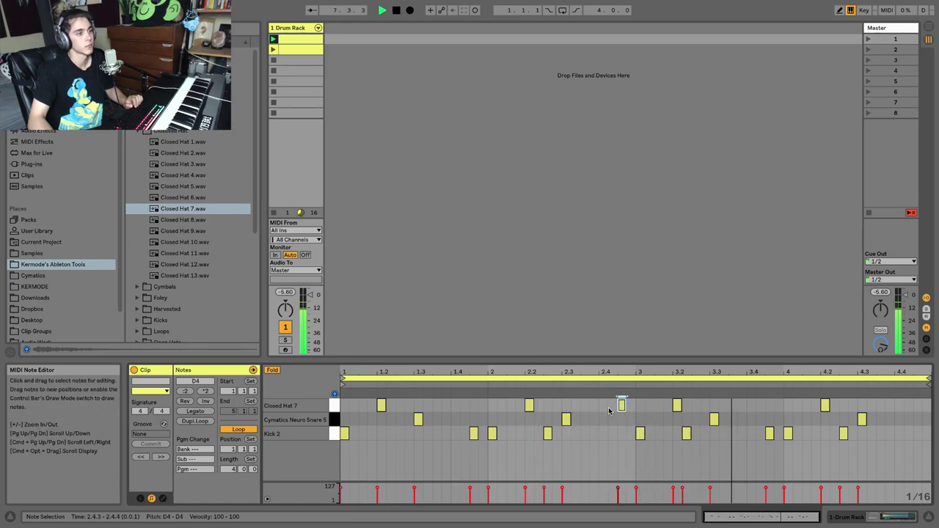
double_click(881, 420)
double_click(918, 419)
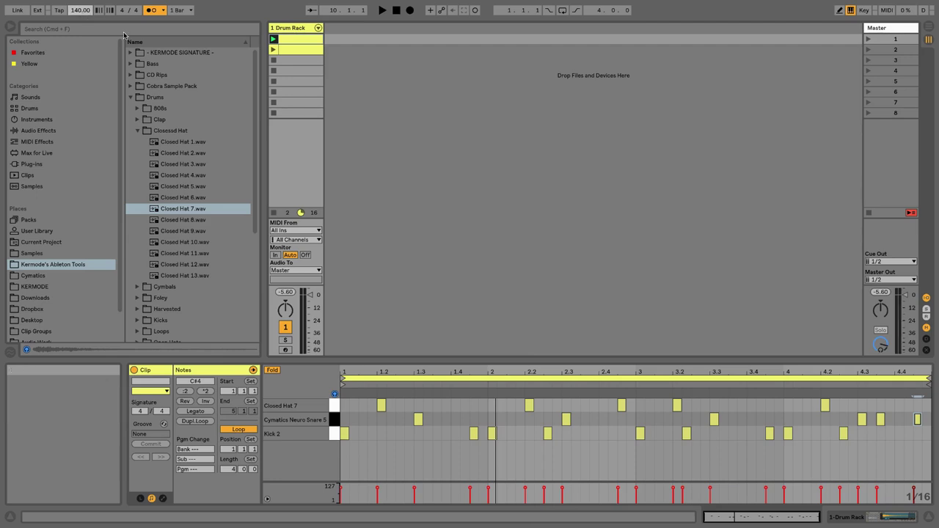
Add Closed Hat 7 notes at 1.4, 3.4 and 4.4, plus a kick a sixteenth after 4.4
key(space)
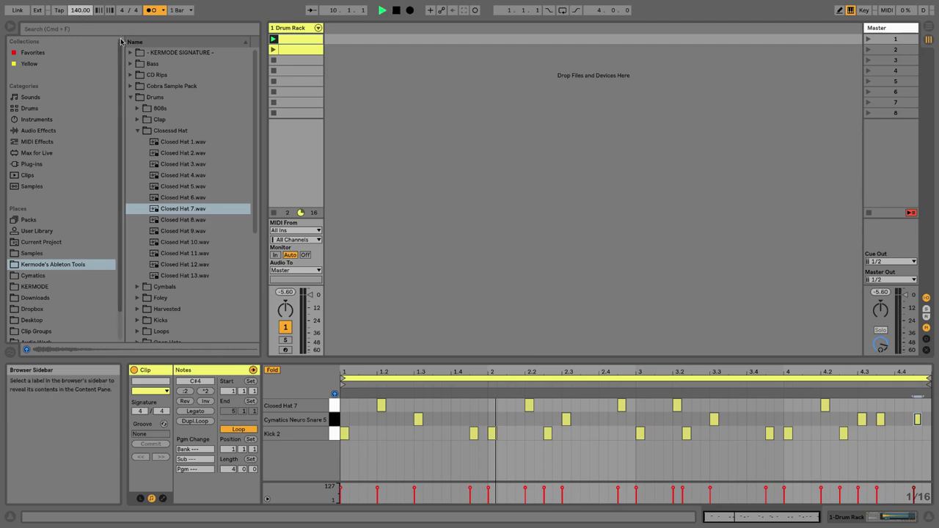
double_click(455, 406)
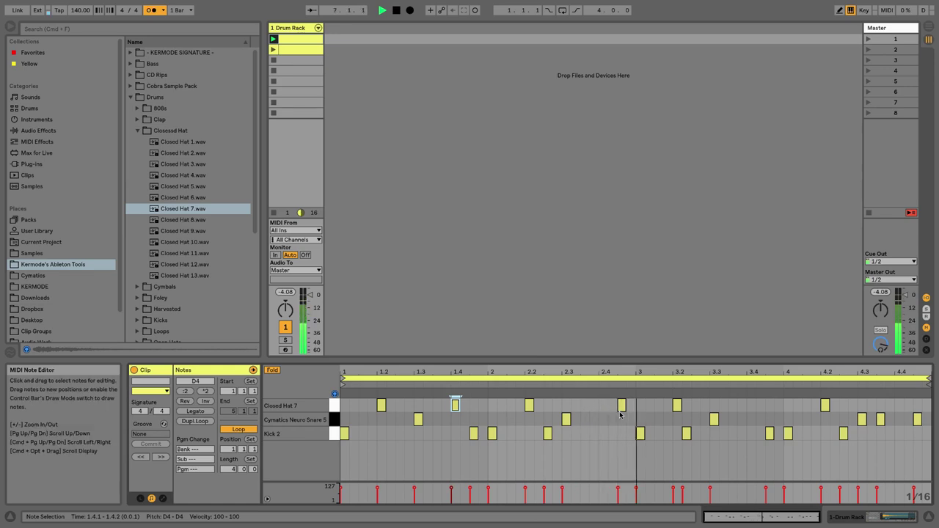
double_click(750, 405)
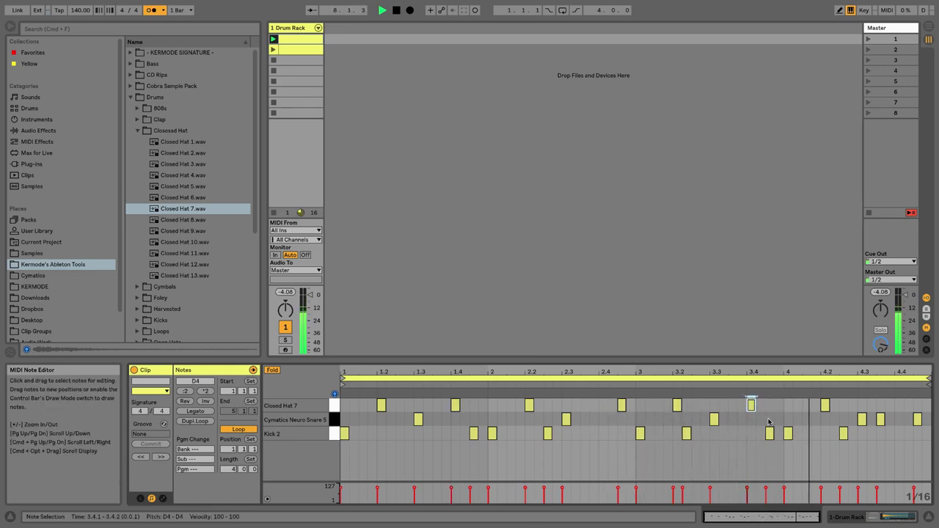
double_click(899, 405)
double_click(899, 434)
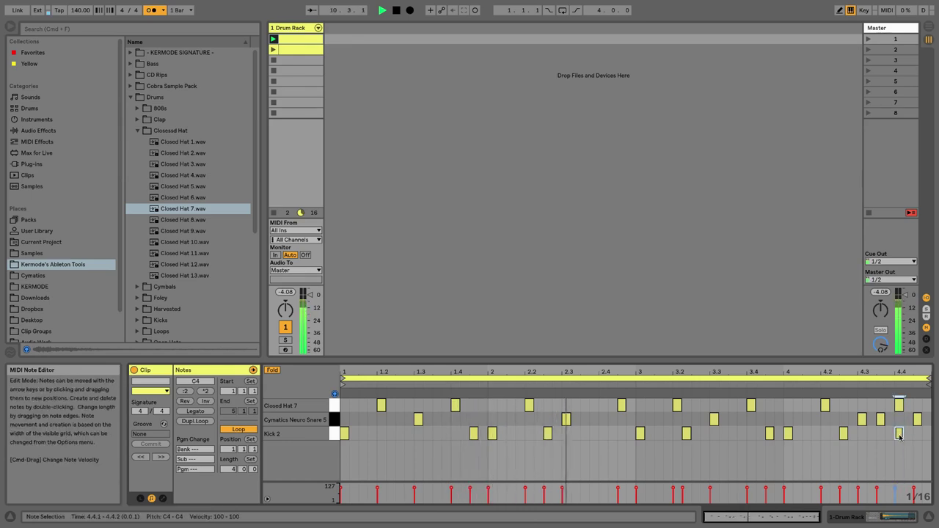
drag(899, 434, 908, 435)
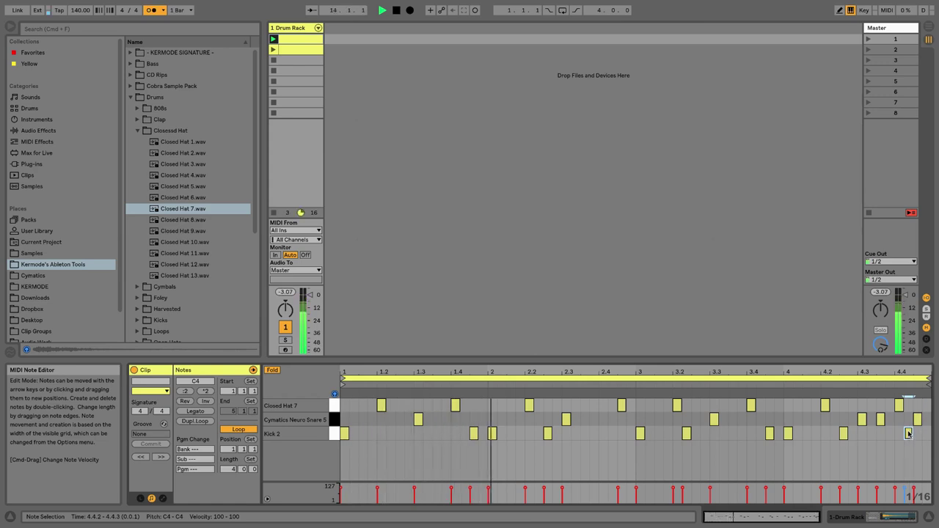
key(space)
Lengthen the first Kick 2 note at 1.1.1
click(460, 438)
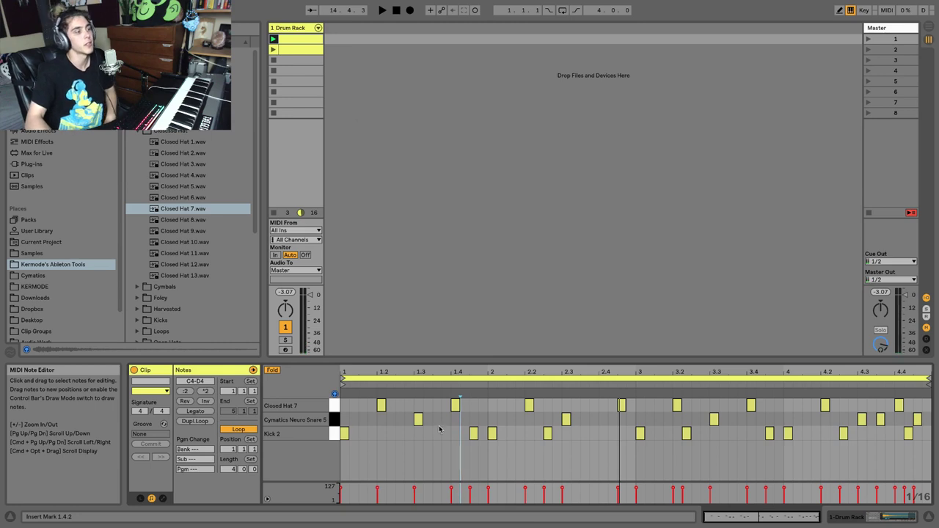
click(440, 437)
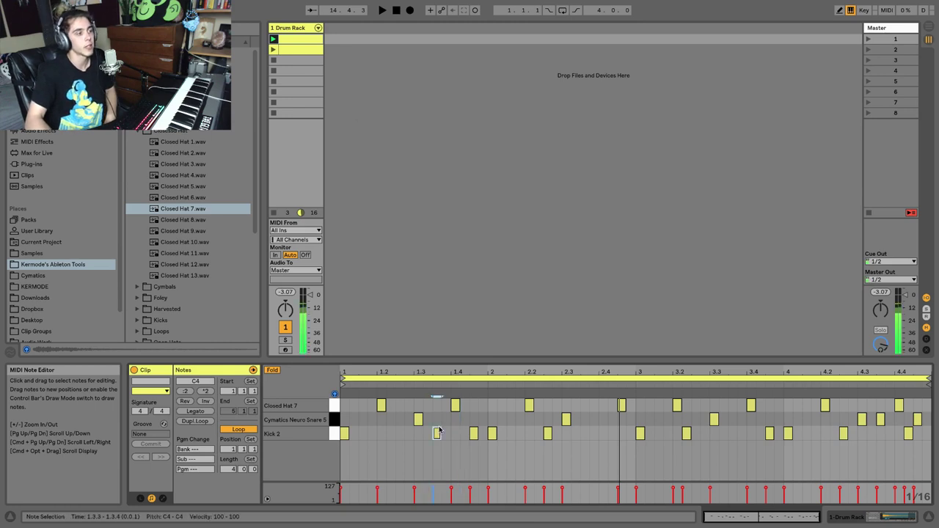
click(344, 434)
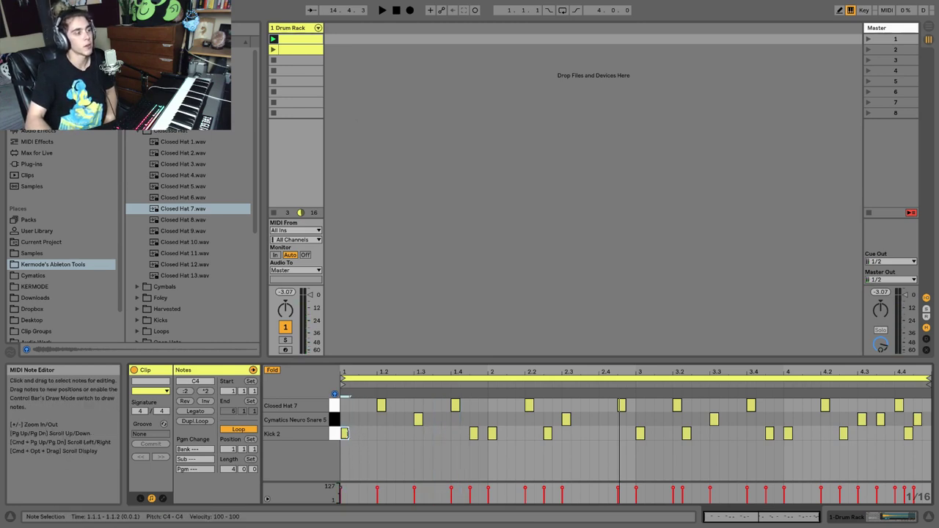
mouse_move(345, 433)
mouse_down()
mouse_move(368, 433)
mouse_move(348, 434)
mouse_up()
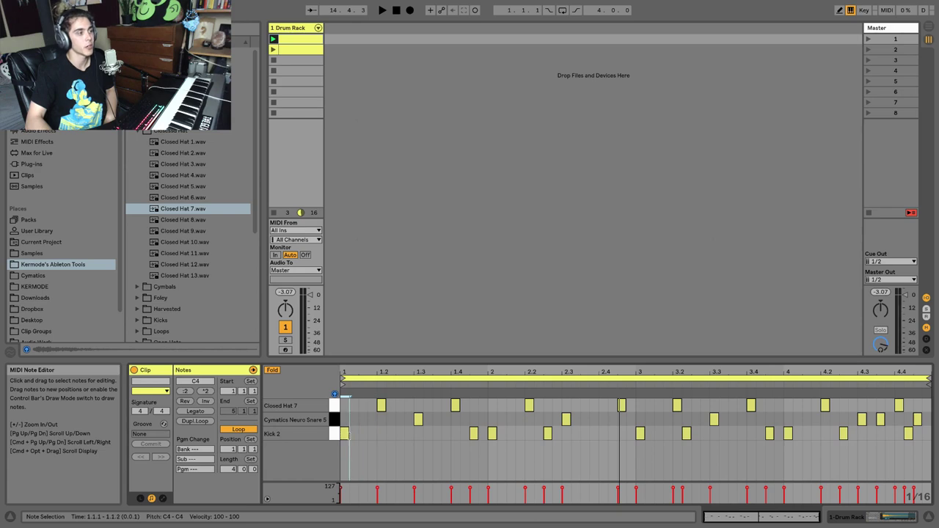
click(356, 436)
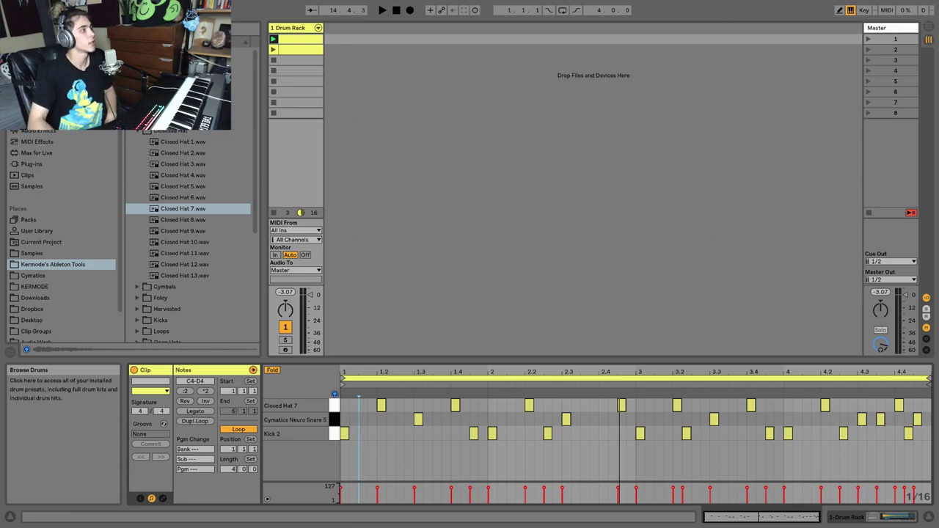
Add Analog on a new MIDI track, arm it, and disable the Computer MIDI Keyboard
click(30, 120)
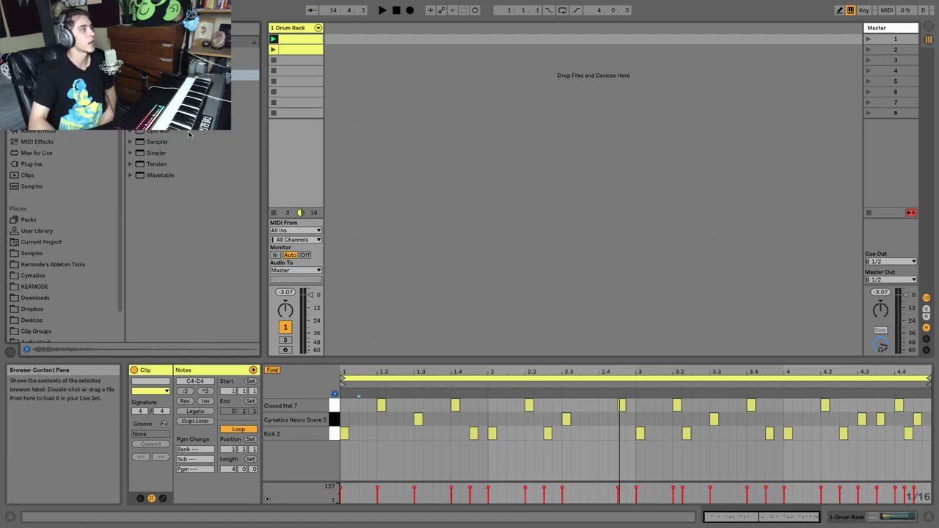
drag(246, 53, 366, 41)
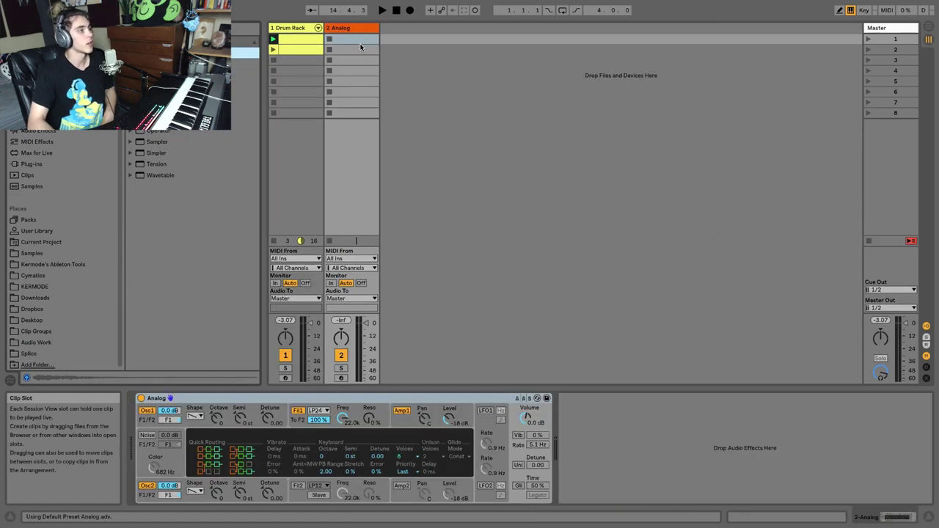
click(341, 379)
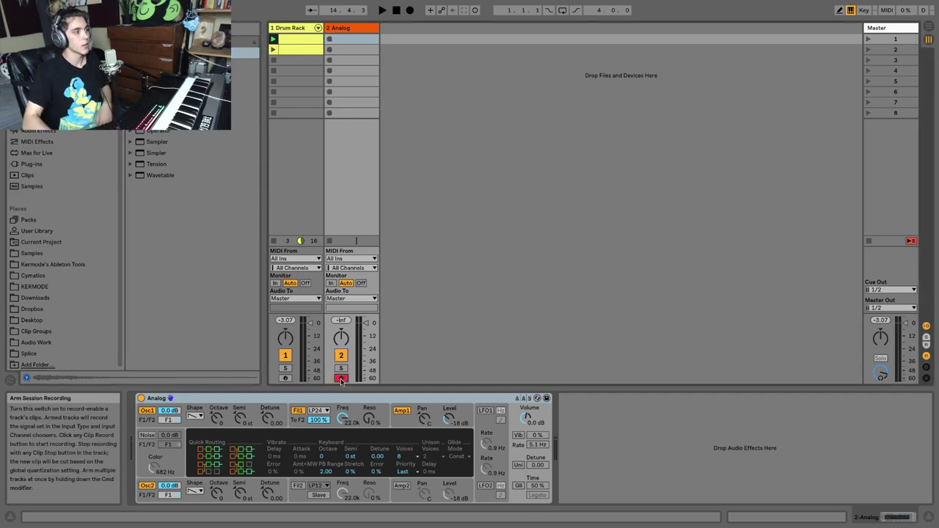
click(851, 10)
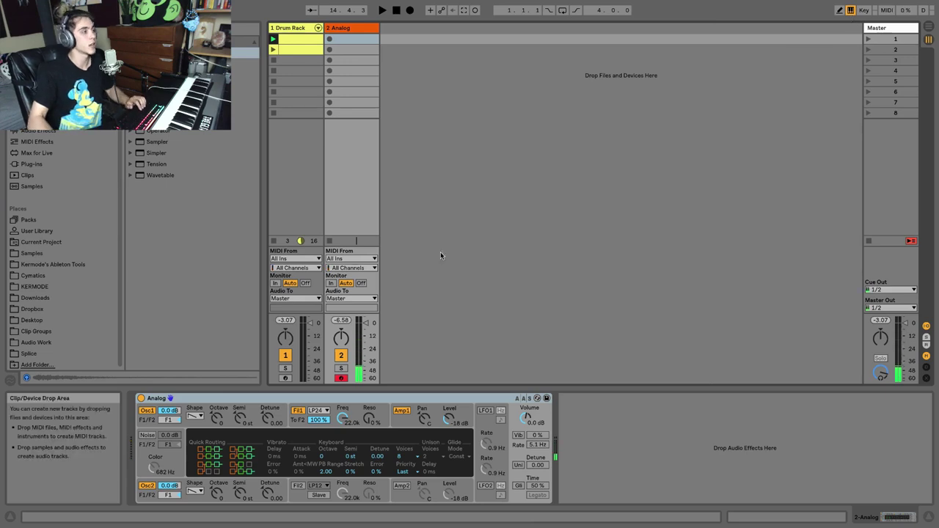
Play the kick, snare and hat pads with Drum Rack armed, then arm only the Analog track
click(286, 379)
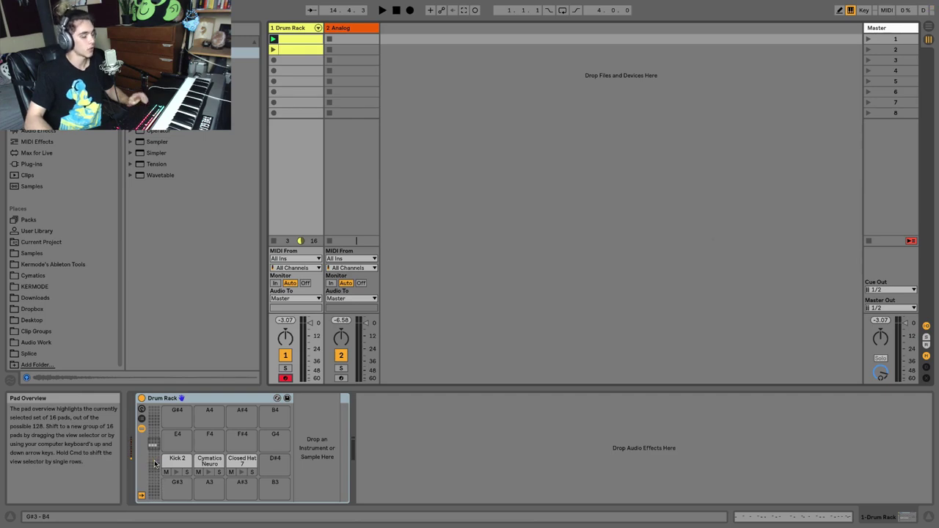
key(a)
key(a)
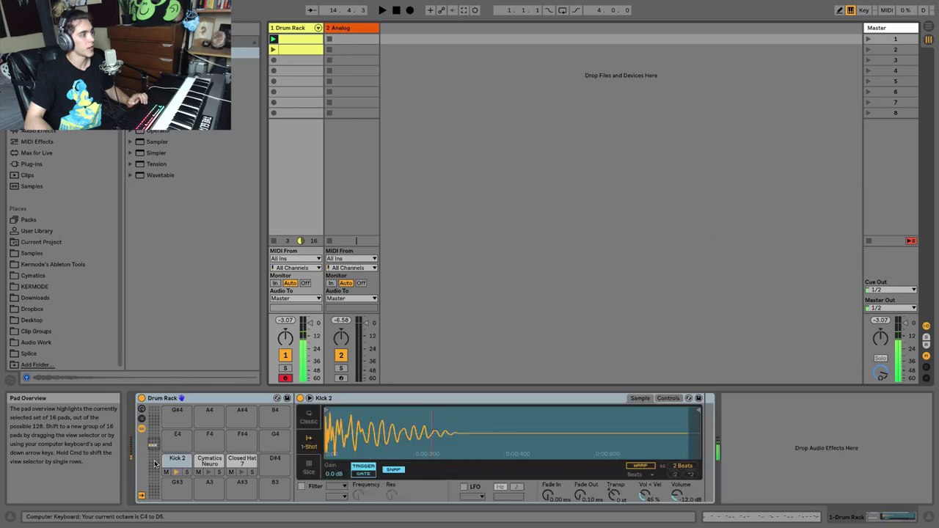
key(s)
key(e)
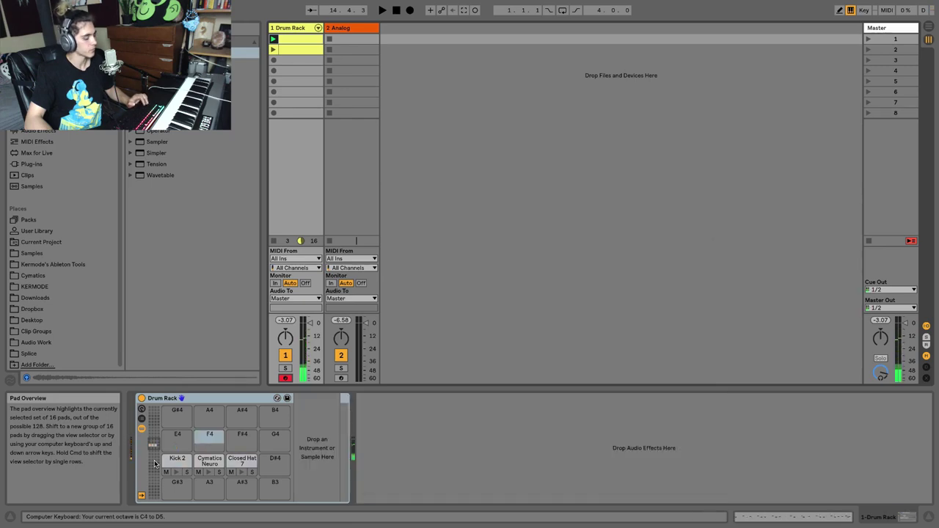
key(w)
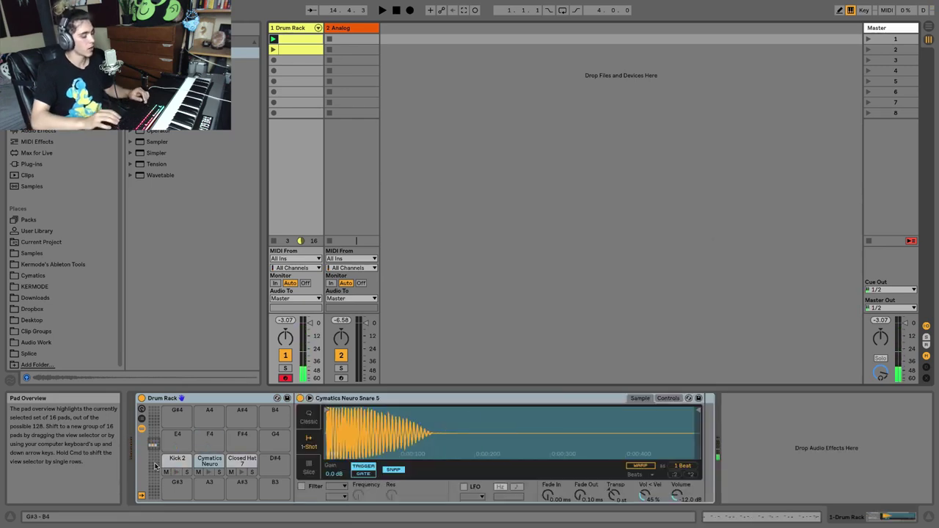
key(a)
key(s)
key(w)
key(a)
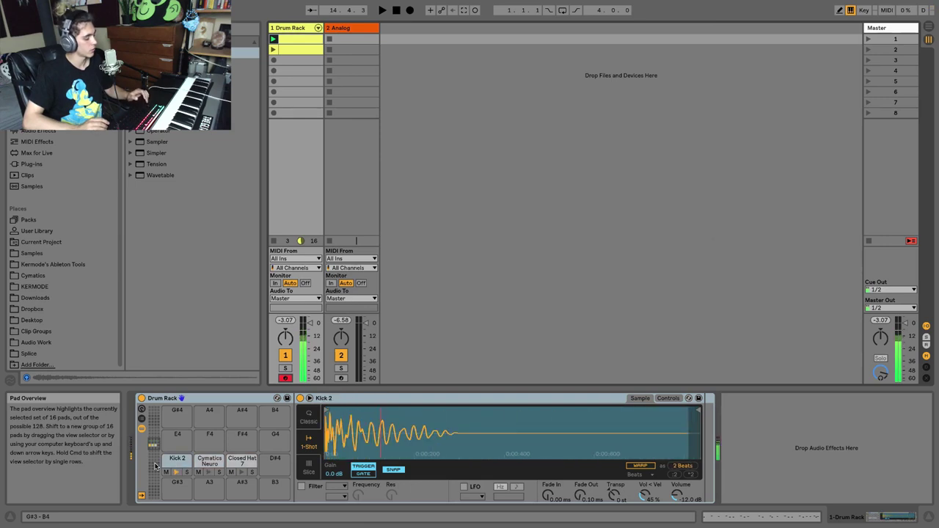
key(w)
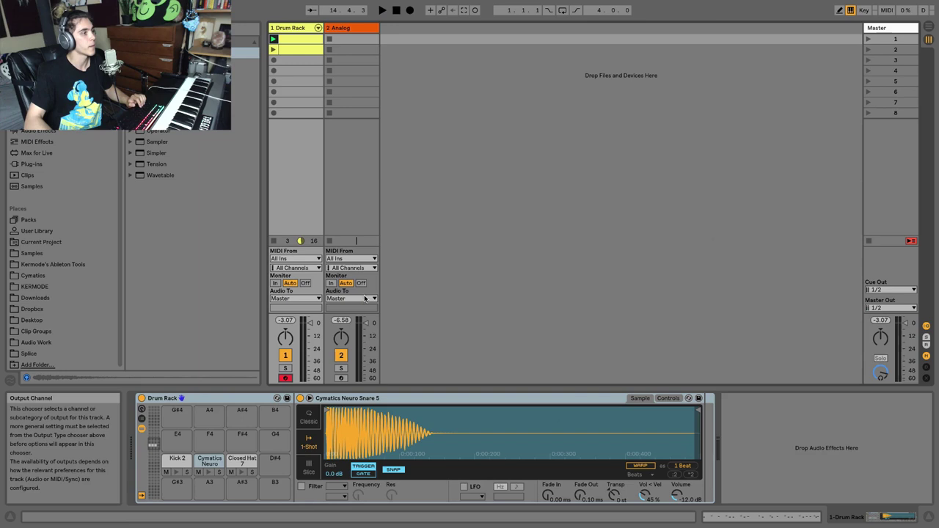
click(342, 378)
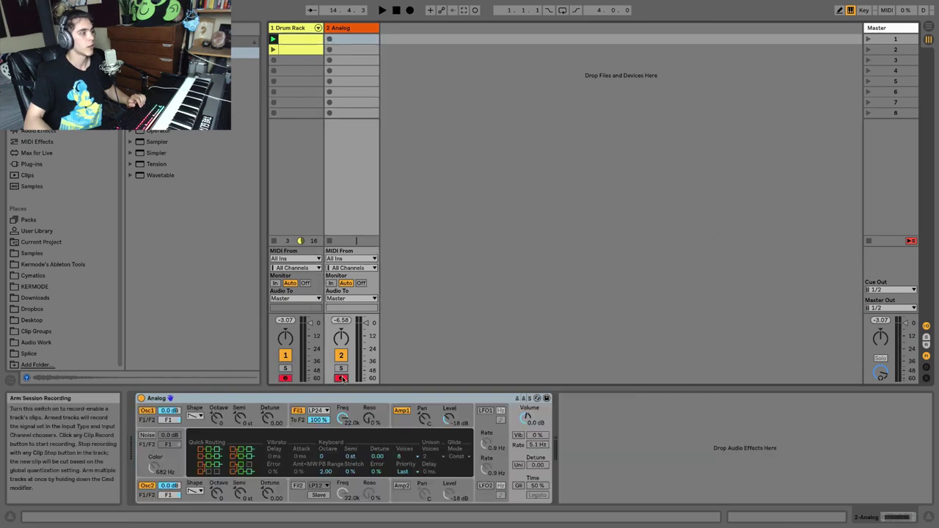
click(286, 378)
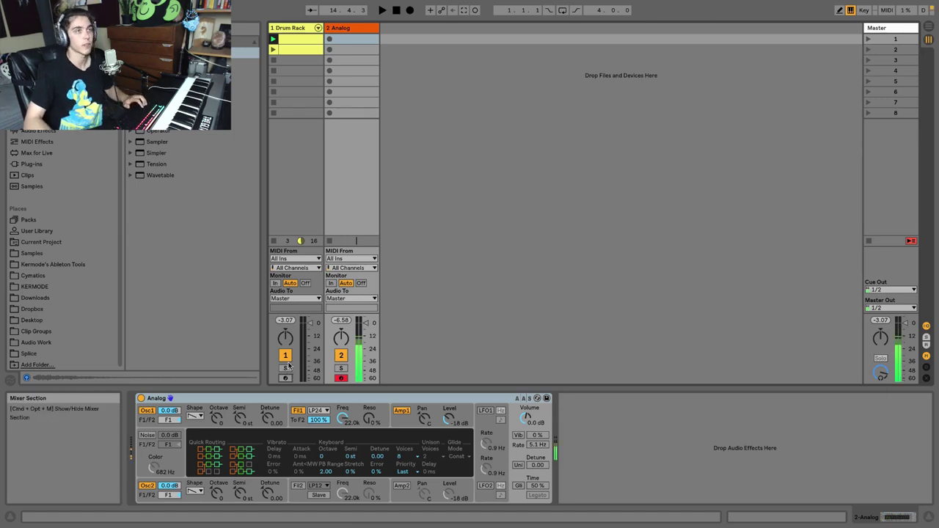
Create an Analog clip with C3 at the start, E3 at 1.2 and G3 at 1.2.3
click(346, 40)
double_click(346, 41)
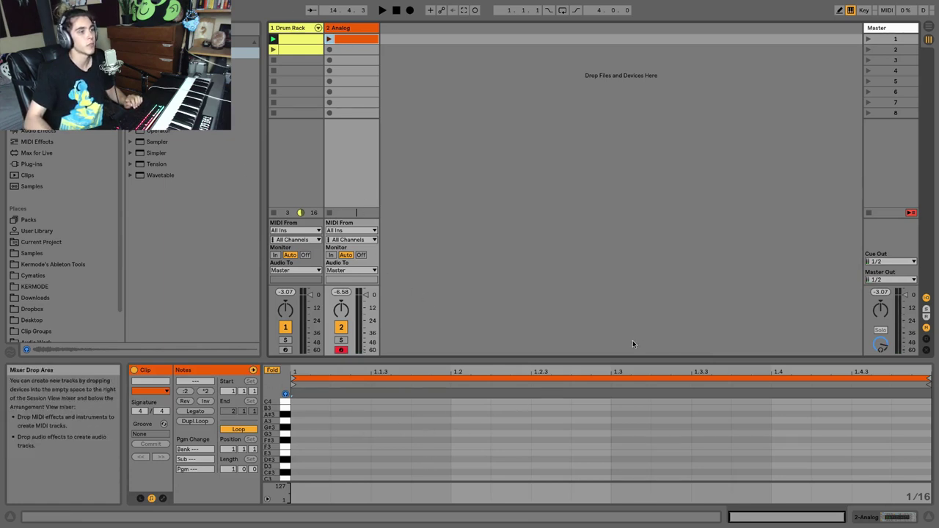
key(space)
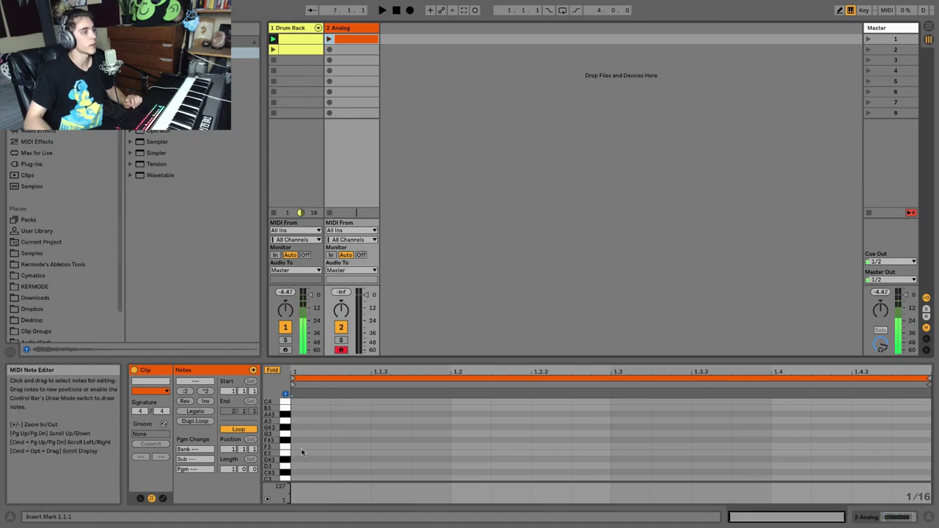
scroll(302, 443, down, 3)
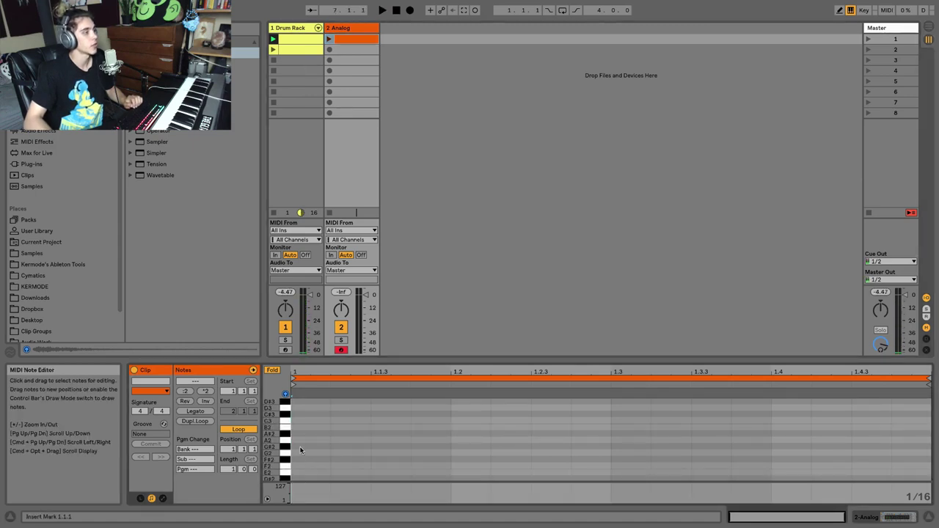
scroll(300, 458, up, 1)
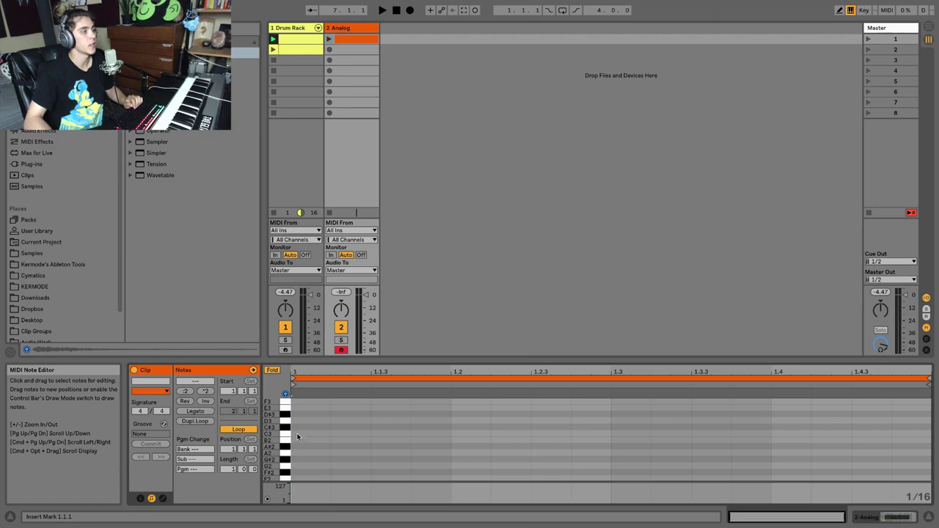
double_click(297, 434)
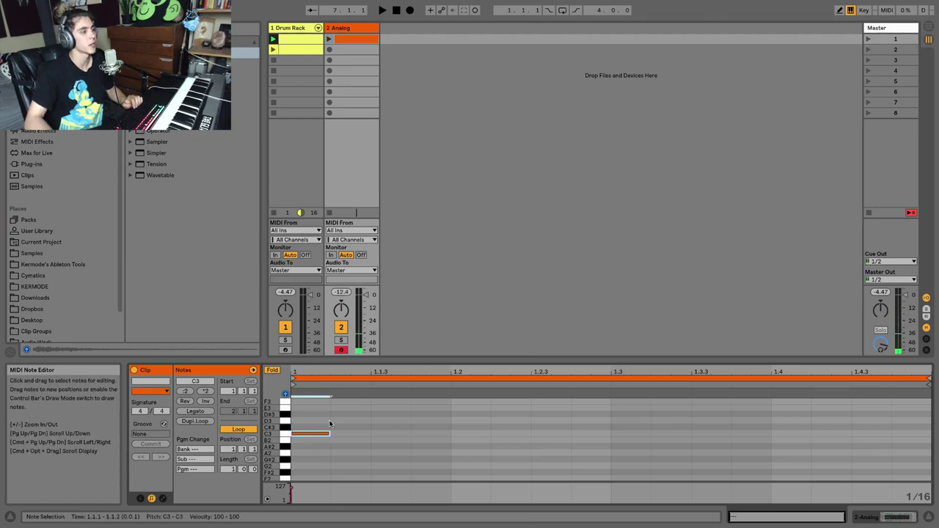
click(329, 39)
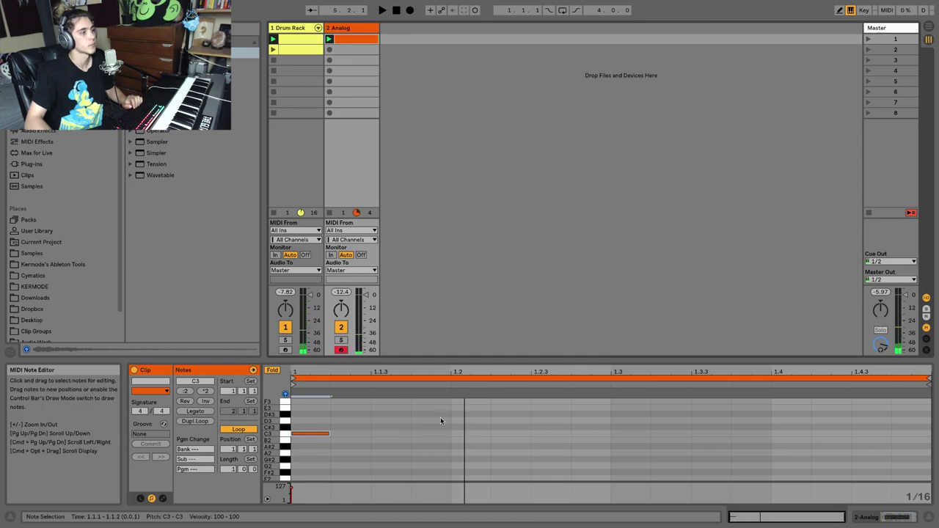
double_click(464, 408)
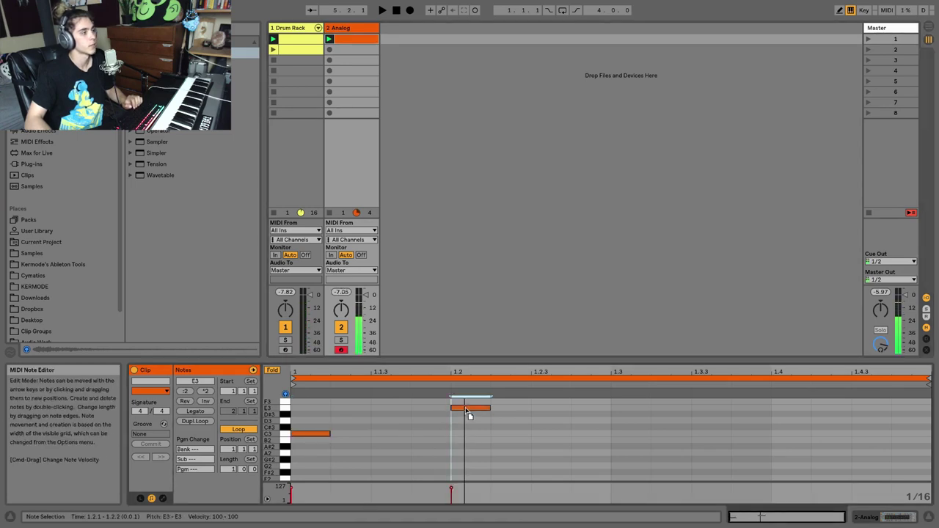
double_click(624, 422)
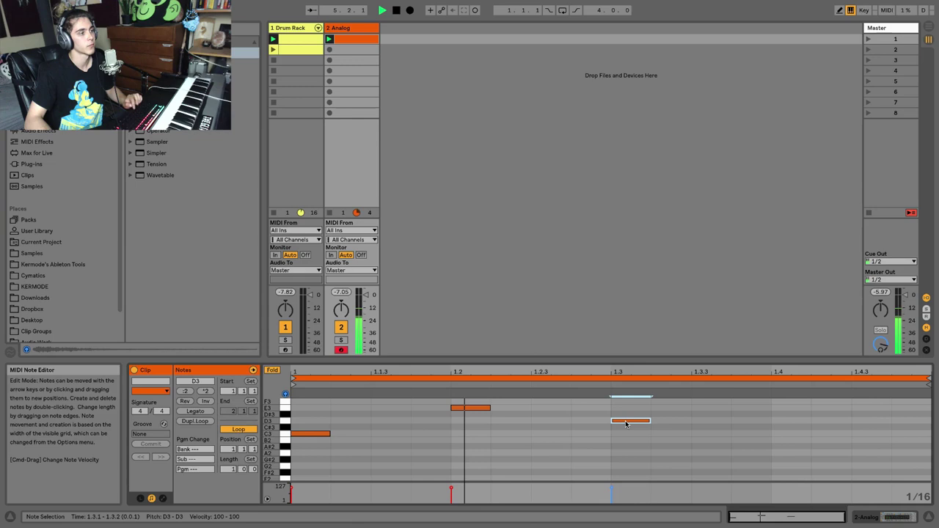
drag(626, 424, 614, 401)
key(space)
key(space)
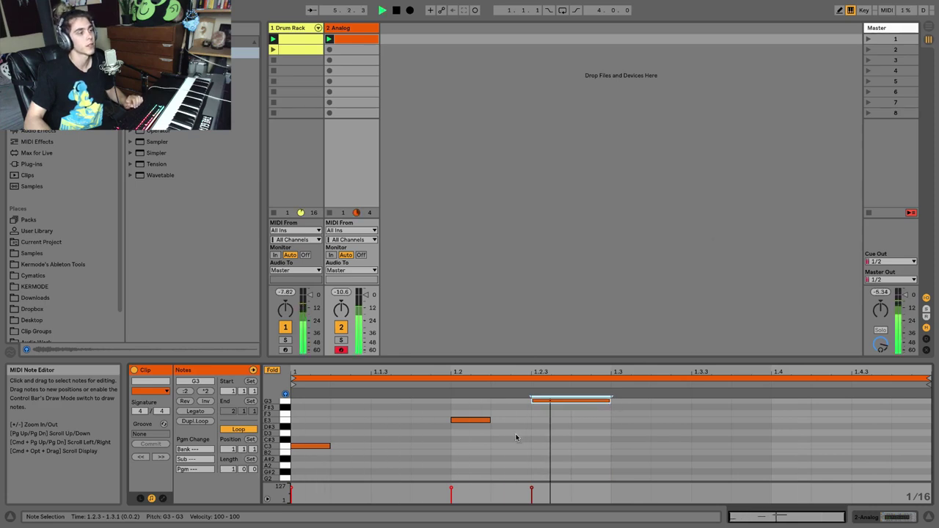
Add E3 at the clip start and G3 plus C3 at beat 1.2 to form chords
double_click(320, 421)
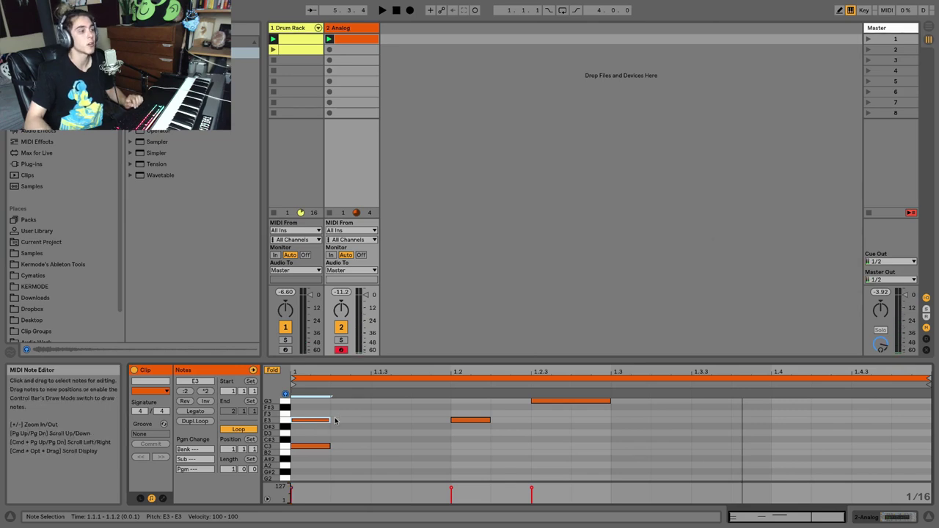
key(space)
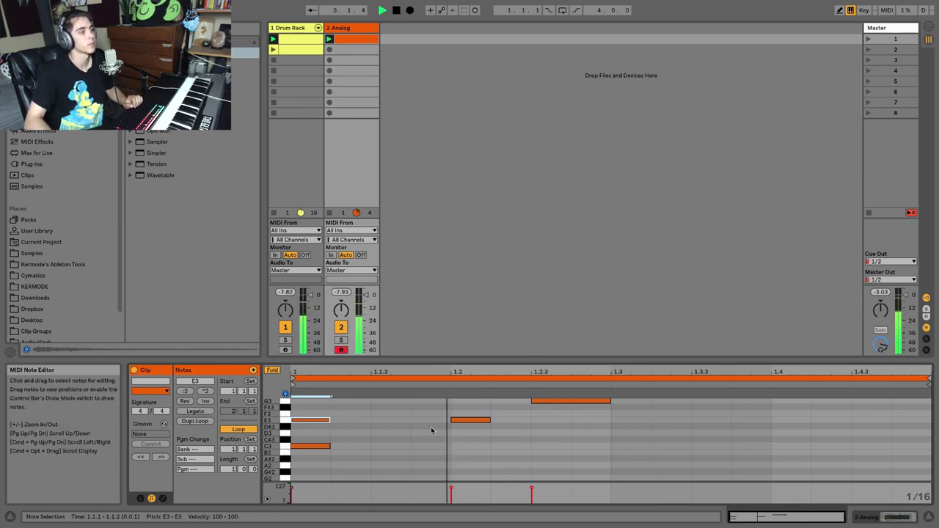
click(464, 411)
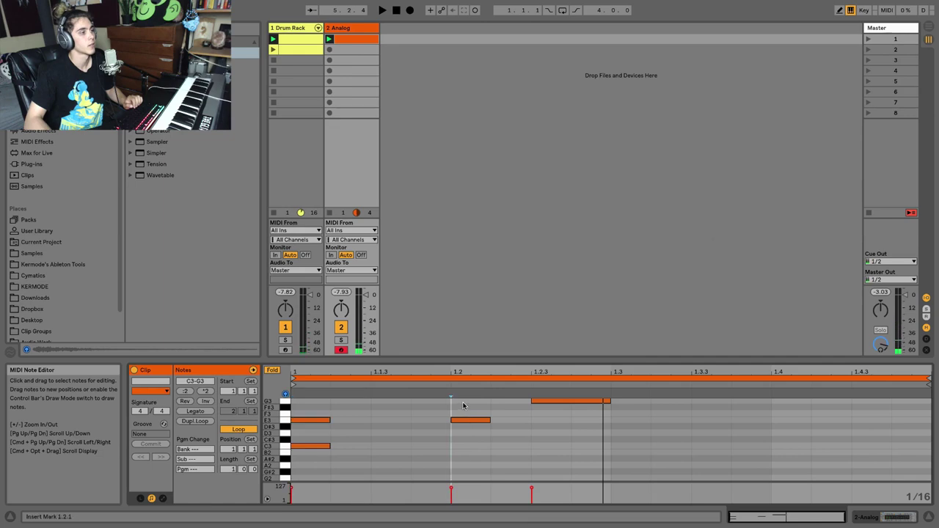
double_click(464, 400)
double_click(469, 446)
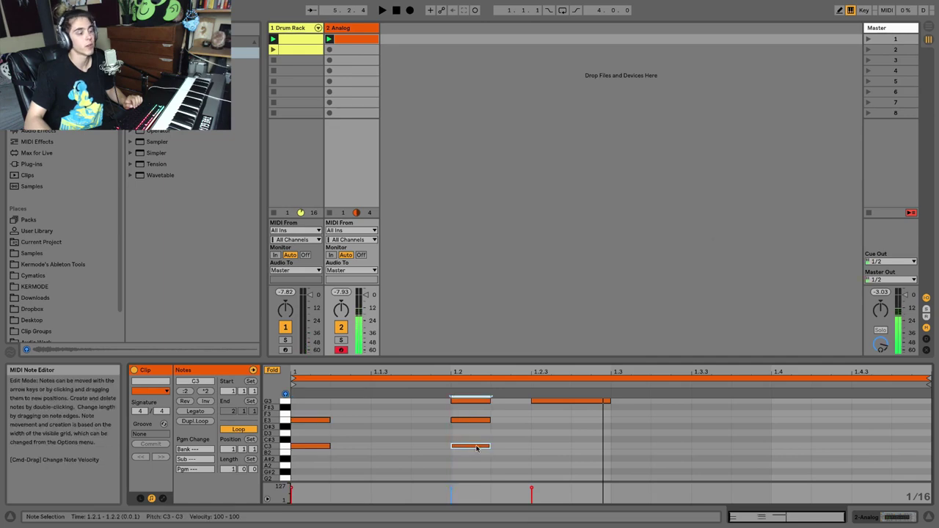
scroll(469, 444, up, 1)
Enlarge the note editor, make rows taller and zoom in on the G3, E3 and C3 notes
drag(512, 358, 490, 207)
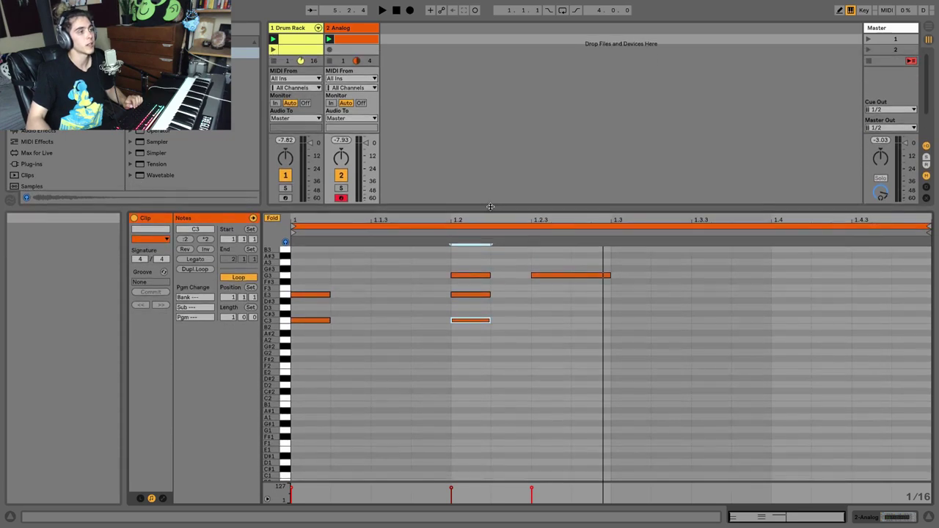
mouse_move(279, 315)
mouse_down()
mouse_move(297, 316)
mouse_move(283, 316)
mouse_up()
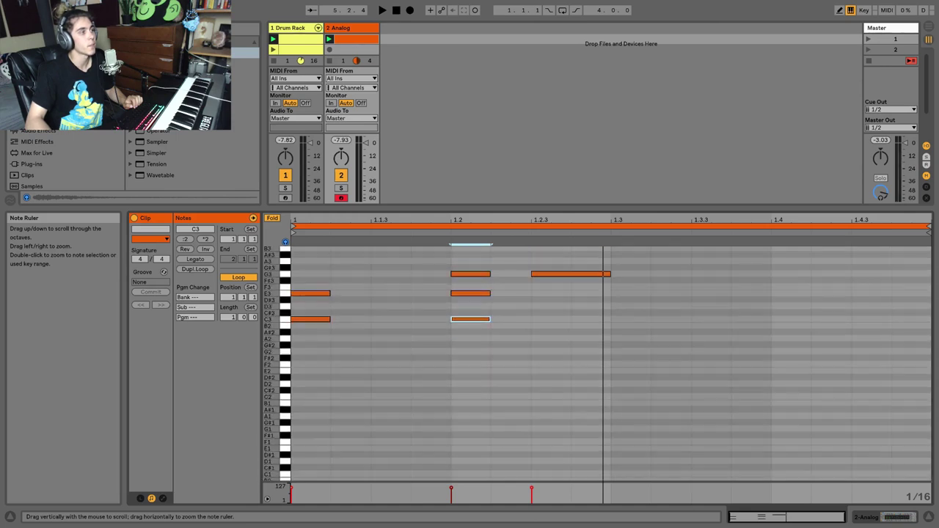
double_click(268, 341)
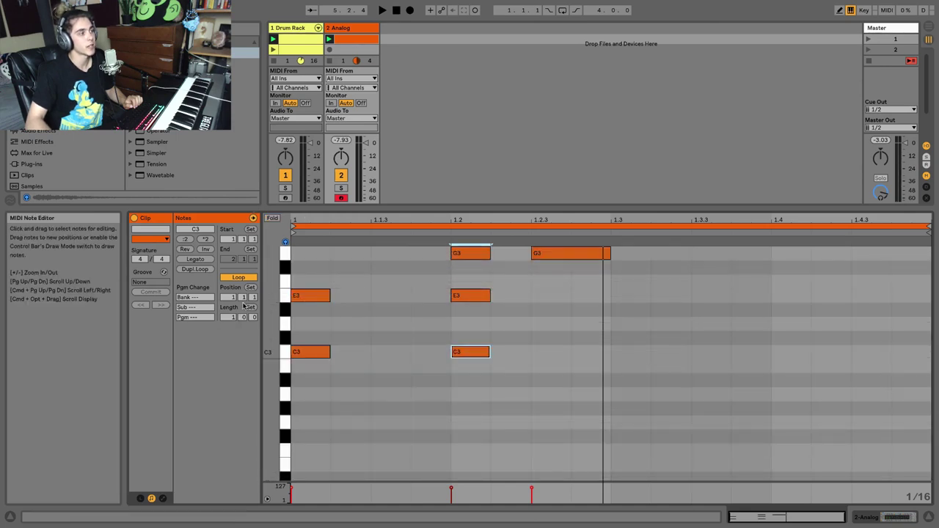
Toggle Fold, compare with the Drum Rack clip, then fold the Analog clip to G3, E3 and C3
click(272, 218)
click(272, 219)
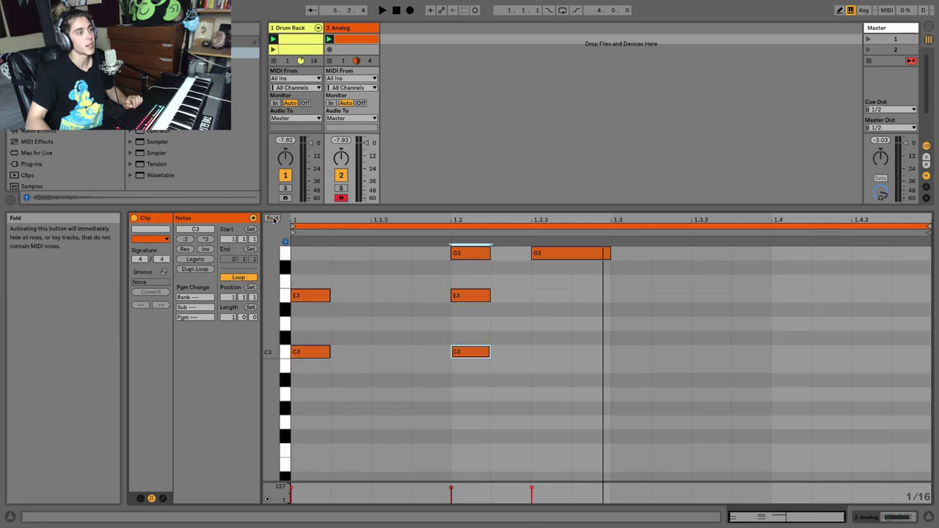
click(272, 219)
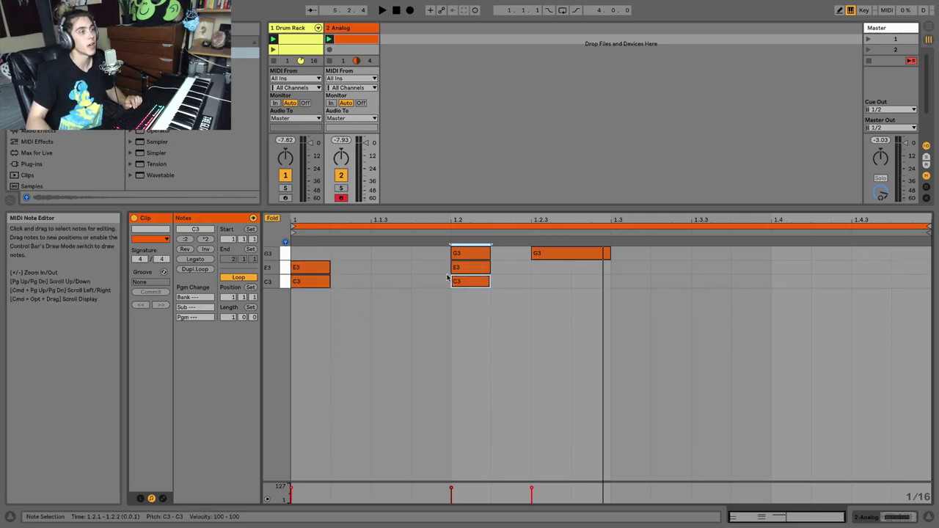
click(272, 218)
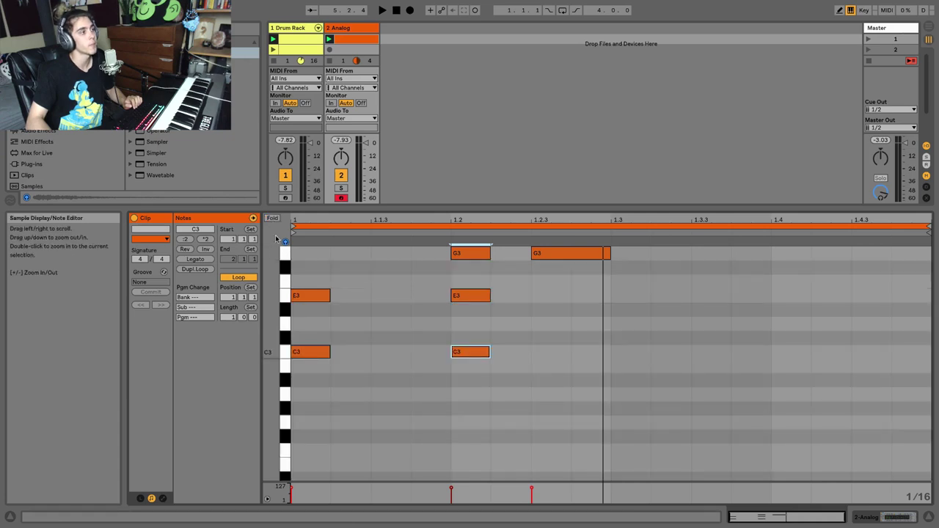
click(295, 39)
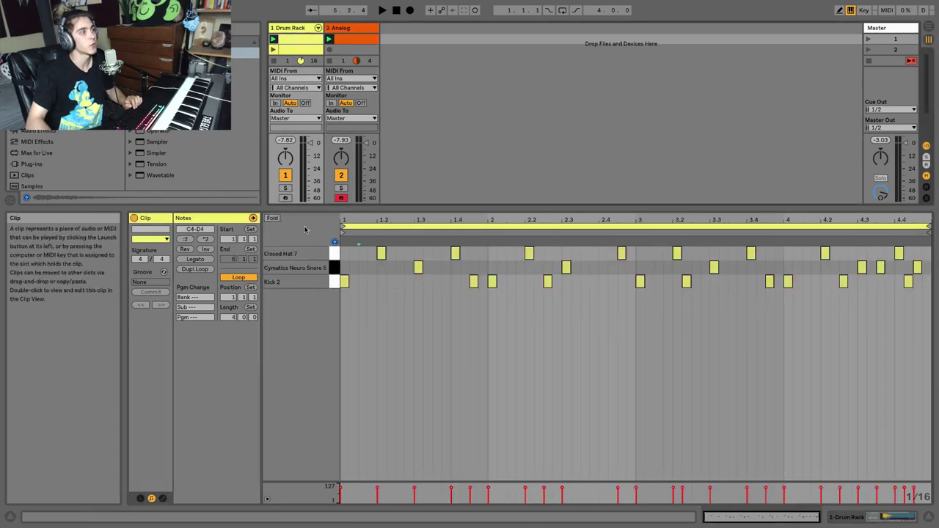
click(335, 281)
click(345, 39)
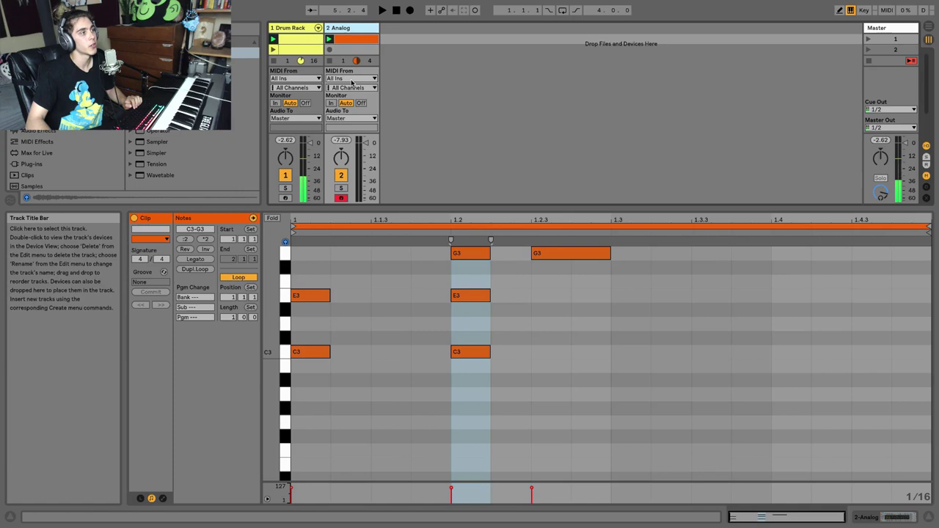
click(273, 219)
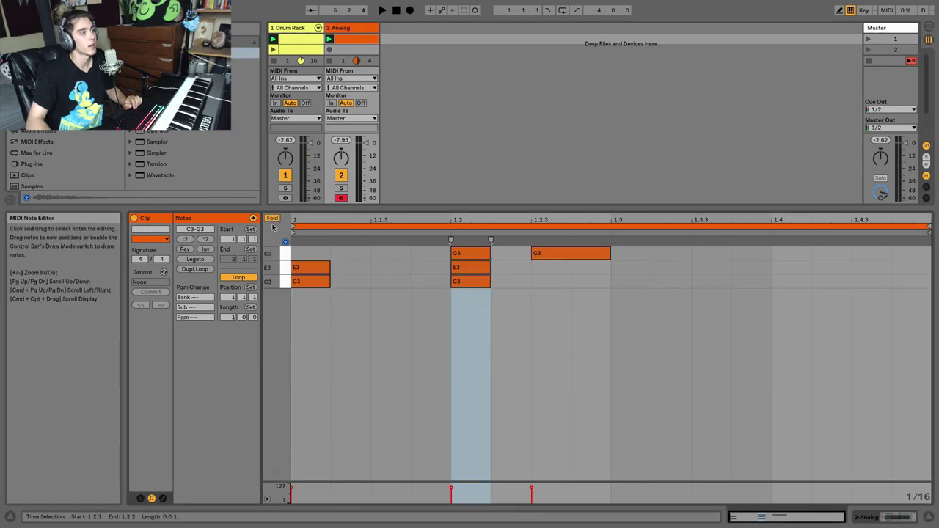
Unfold the note editor, shrink the rows and zoom in horizontally around beat 1.2
click(273, 219)
scroll(396, 301, up, 1)
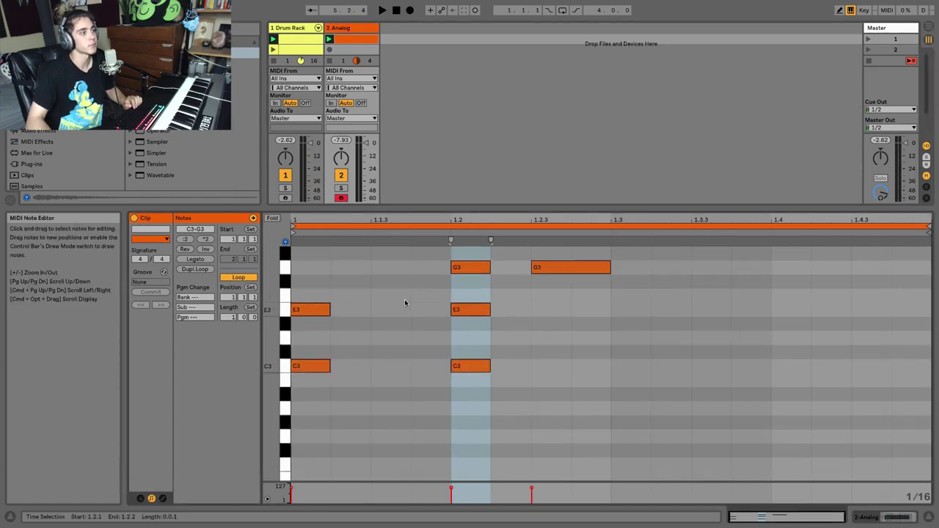
drag(272, 323, 246, 323)
click(543, 299)
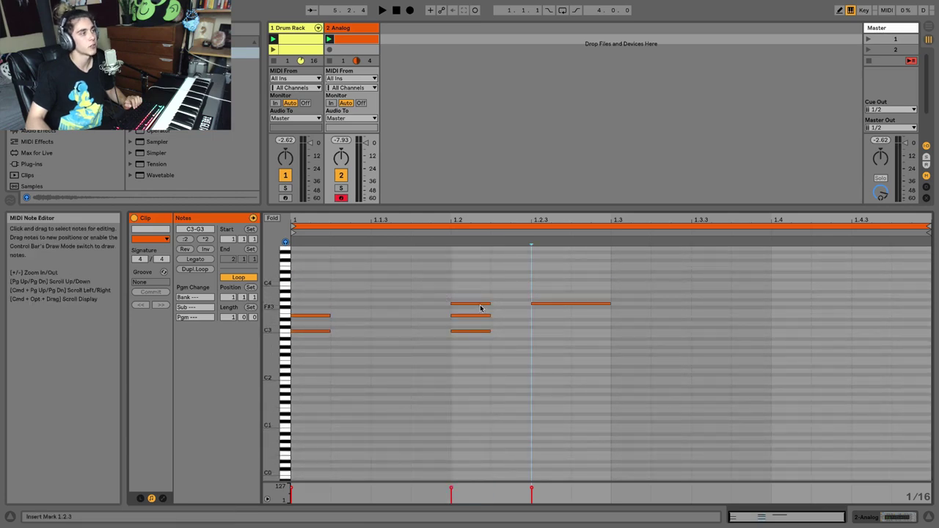
mouse_move(492, 224)
mouse_down()
mouse_move(492, 244)
mouse_move(504, 233)
mouse_up()
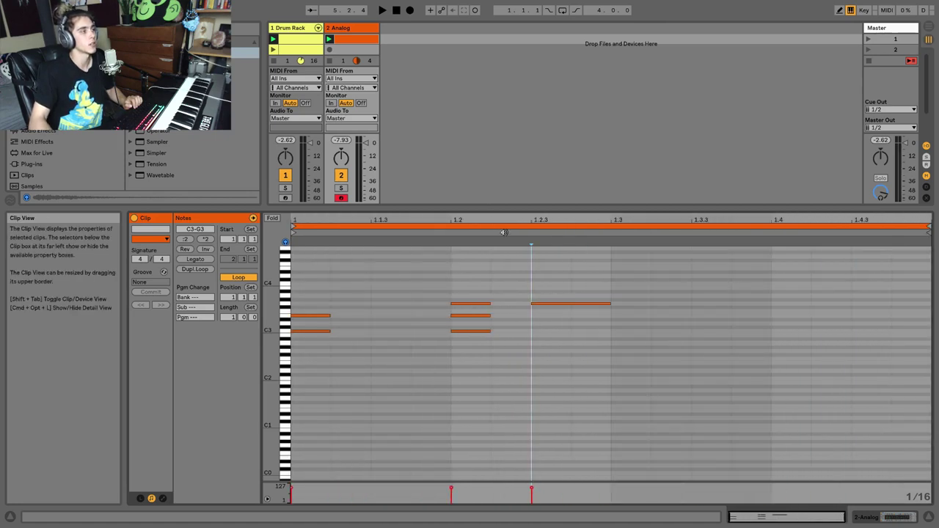
With the loop playing, delete the long G3 note at 1.2.3
key(space)
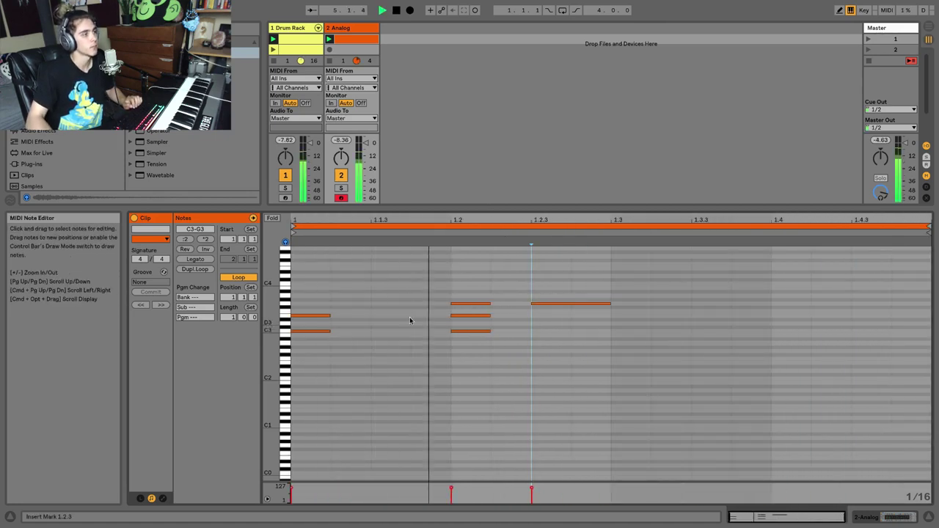
click(555, 304)
key(Delete)
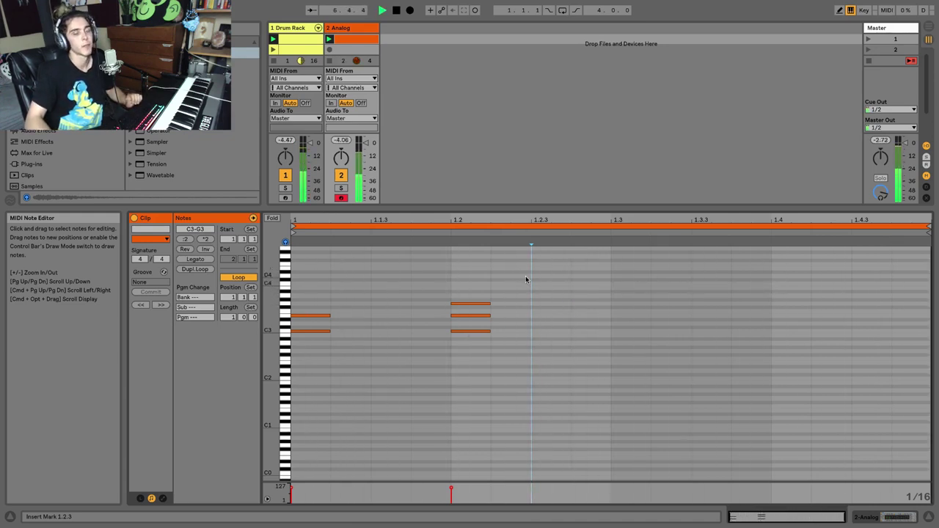
Draw G2 at 1.1.1 plus E4, B3, B3, D4 and A3 melody notes, stretching A3 to bar 2
double_click(320, 353)
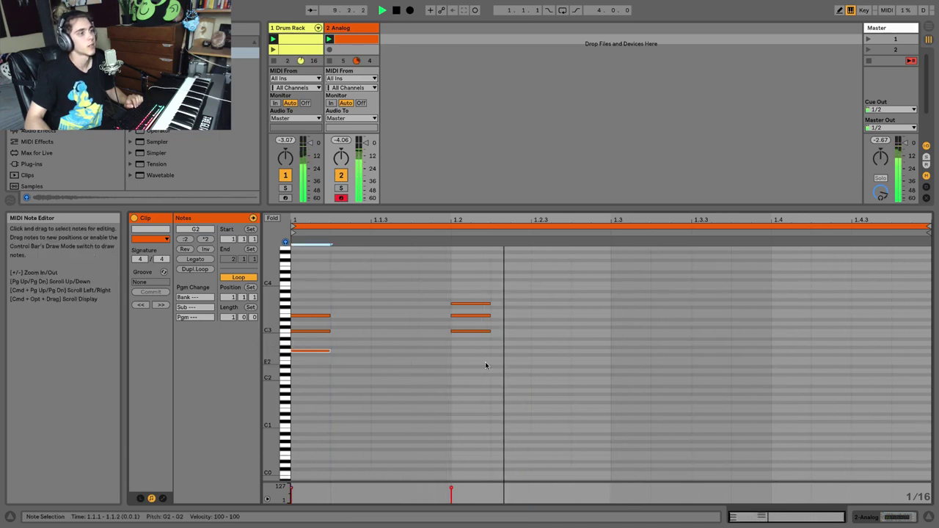
double_click(712, 269)
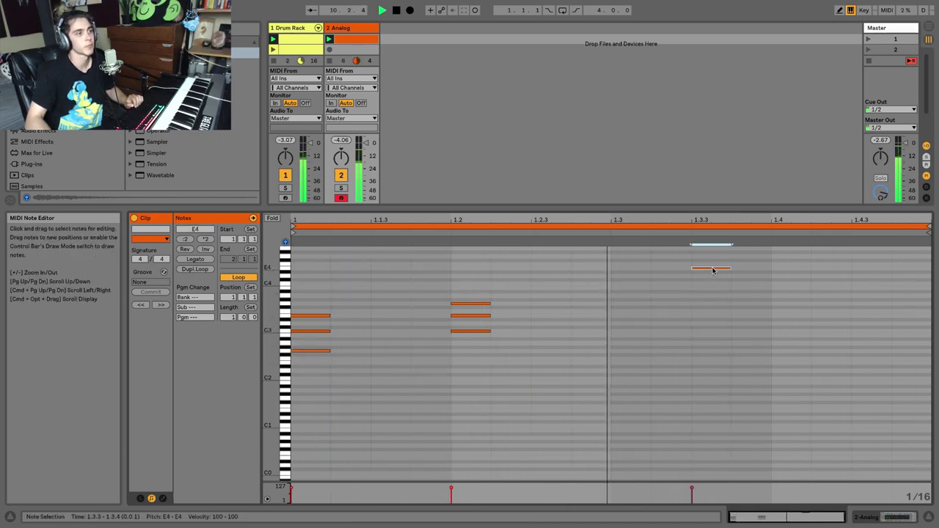
double_click(623, 290)
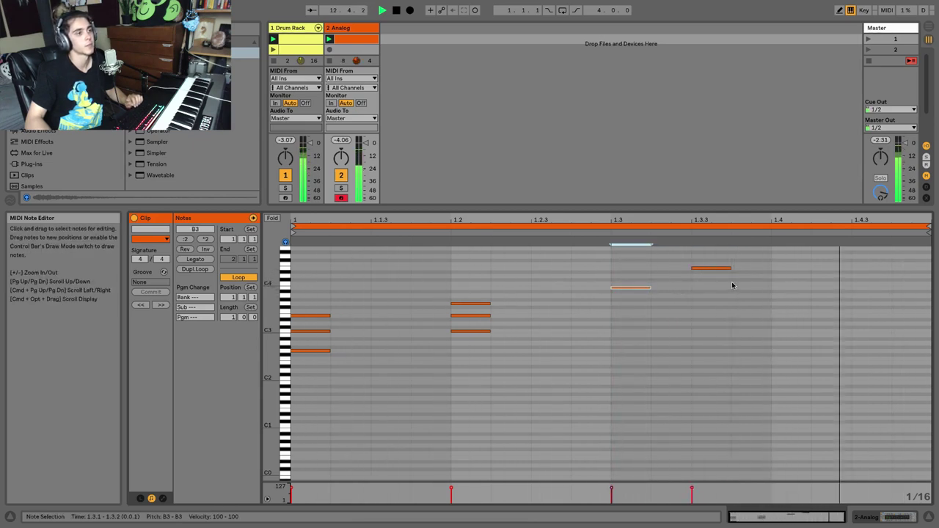
double_click(848, 289)
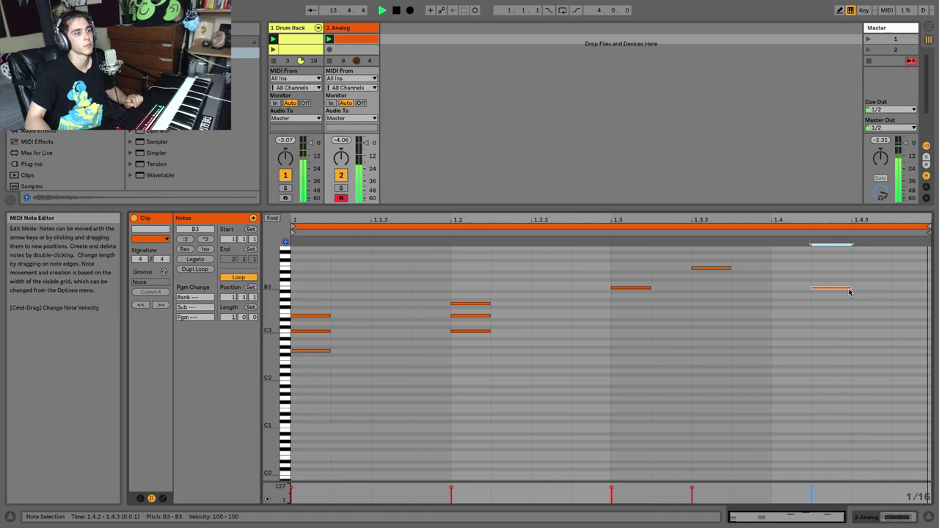
double_click(787, 276)
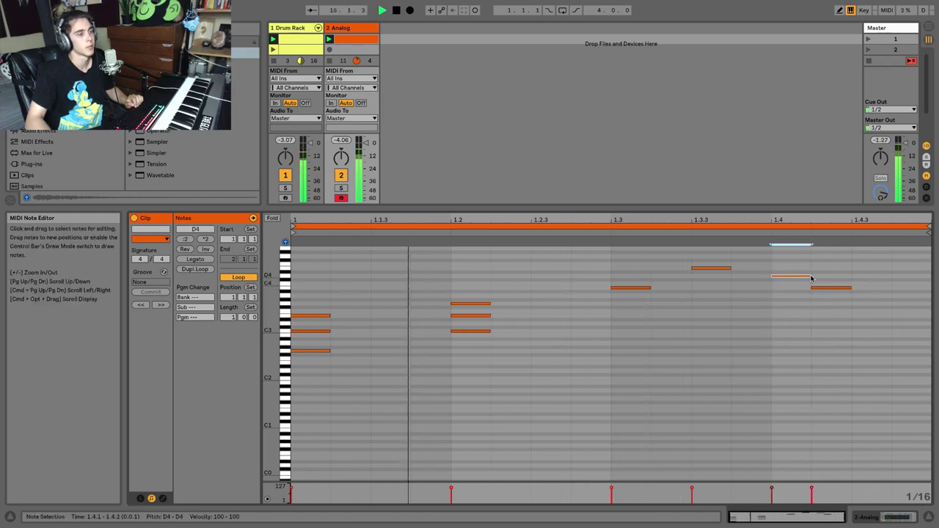
double_click(889, 296)
drag(889, 298, 924, 297)
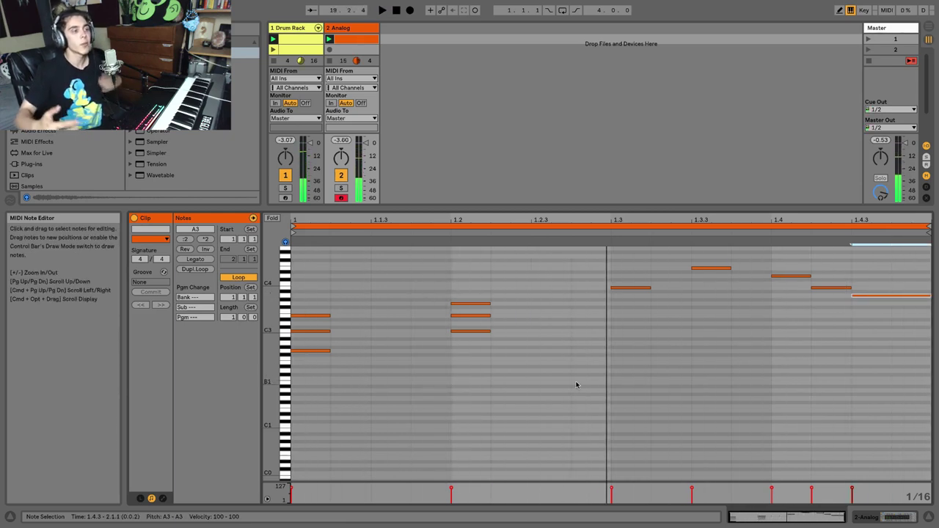
Add a B2 note at 1.2.3 and duplicate it to 1.2.4
click(601, 319)
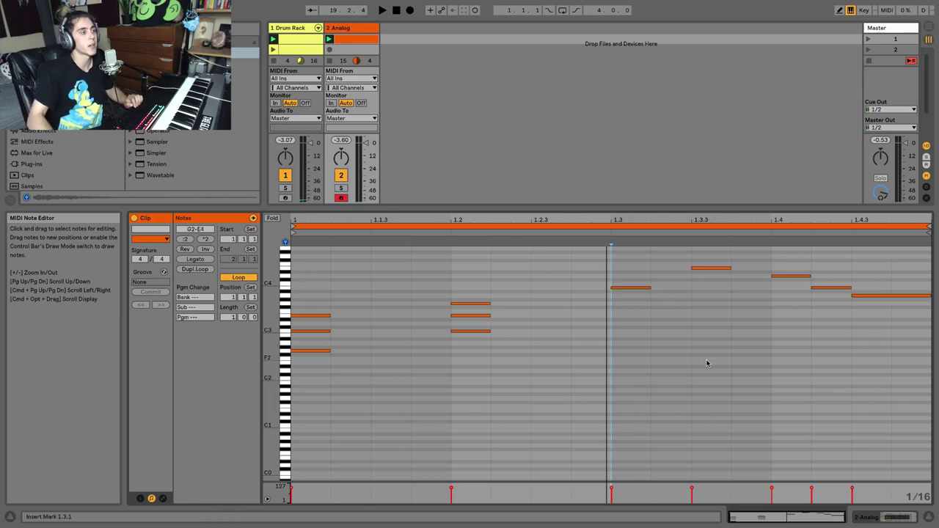
double_click(549, 336)
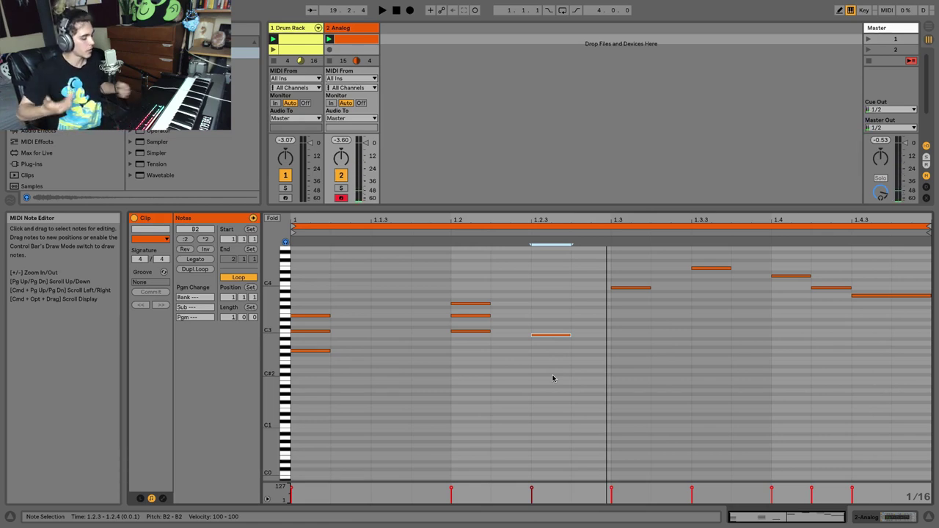
key(Delete)
key(super+z)
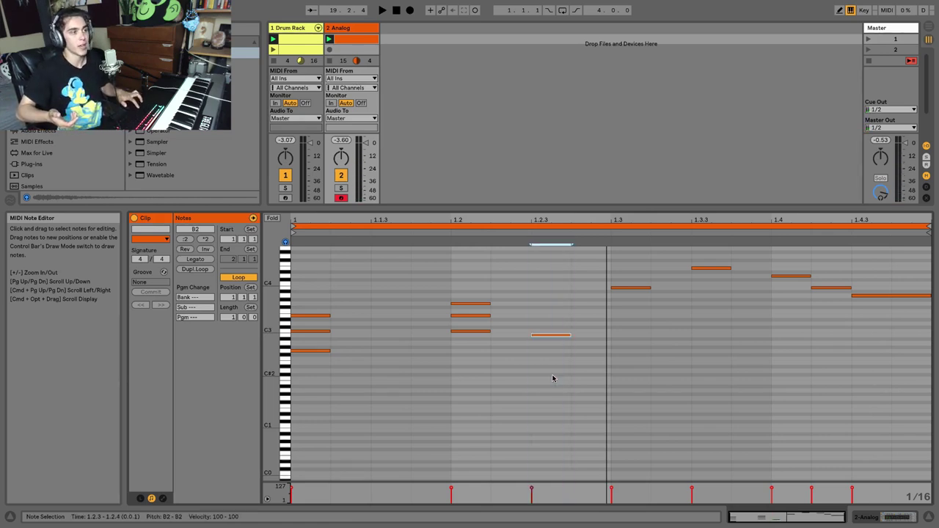
key(super+d)
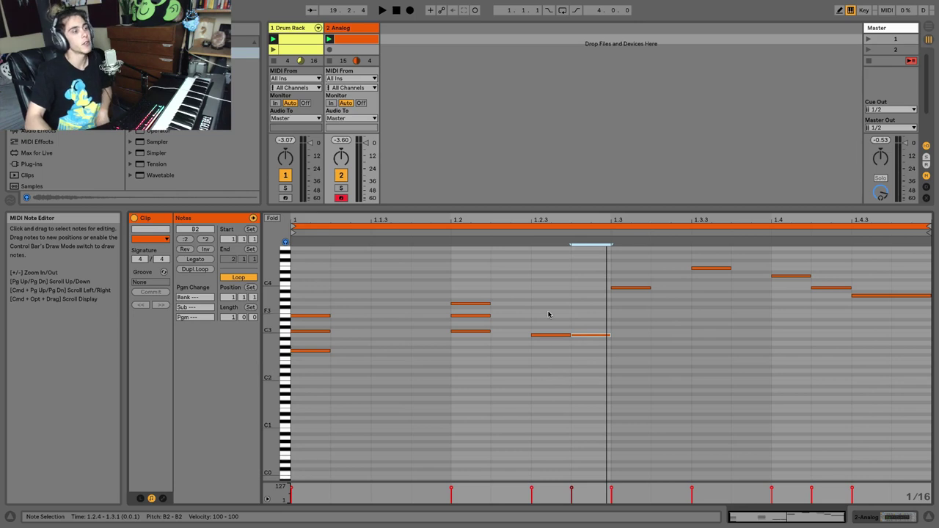
Transpose the 1.2.3 note to D3, resize it, delete it, then audition the clip
key(alt+Left)
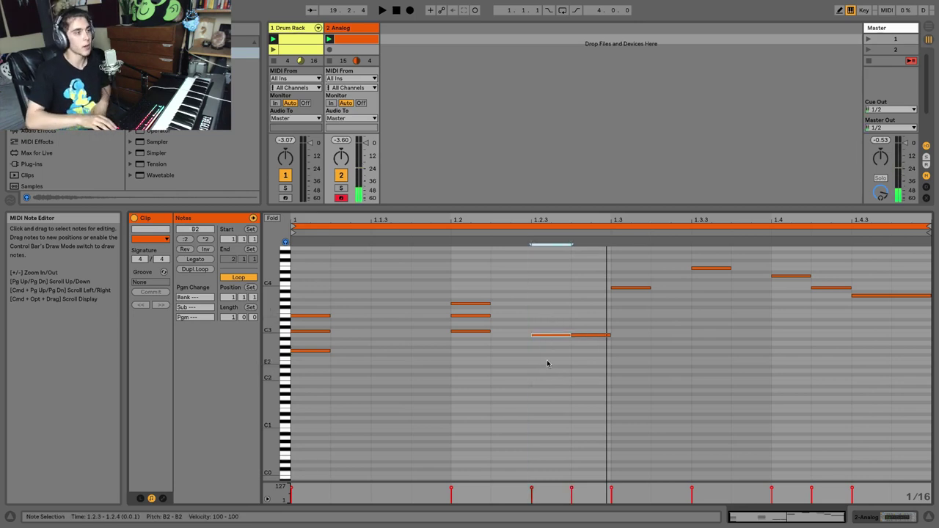
key(Up)
key(Up)
key(Up)
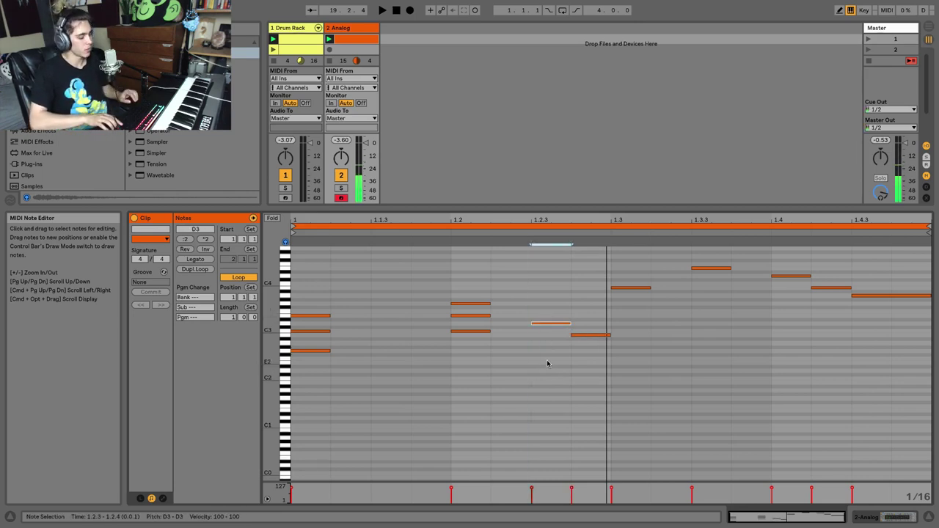
key(shift+Right)
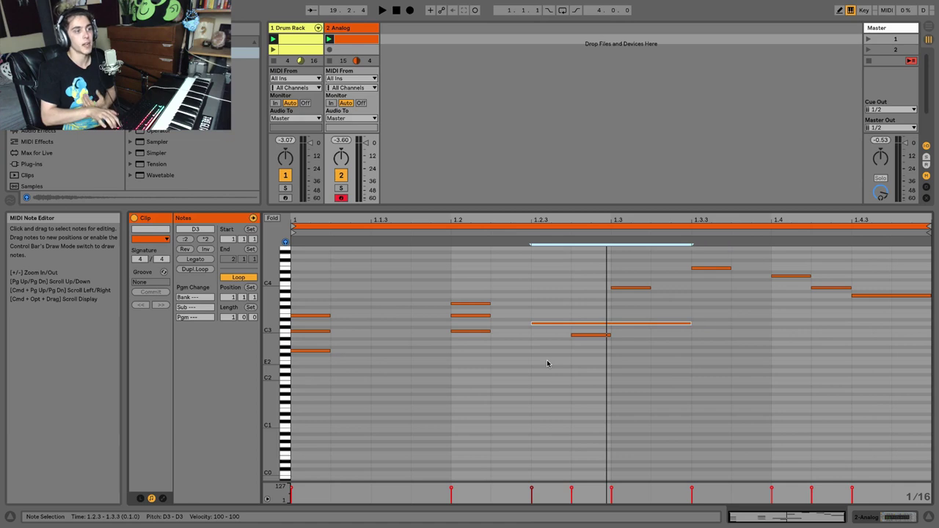
key(shift+Left)
key(shift+Left)
key(shift+Left)
key(Delete)
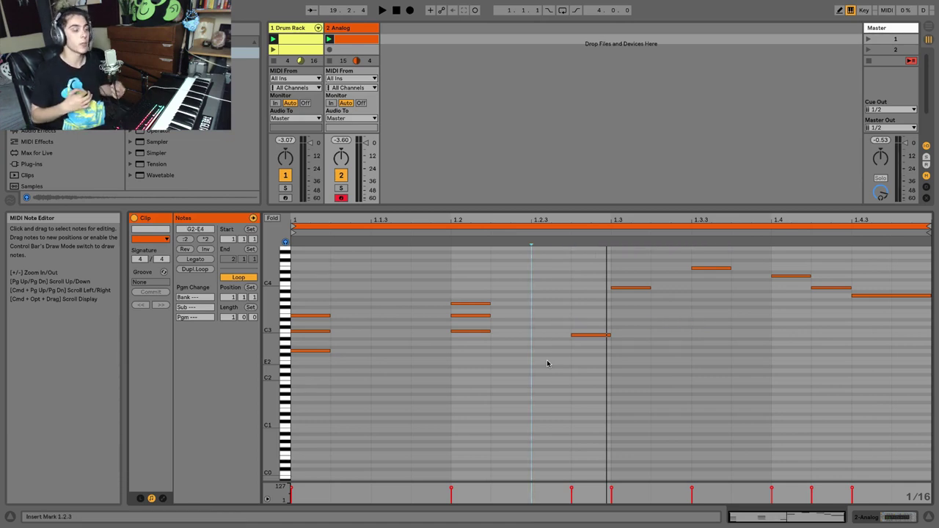
key(space)
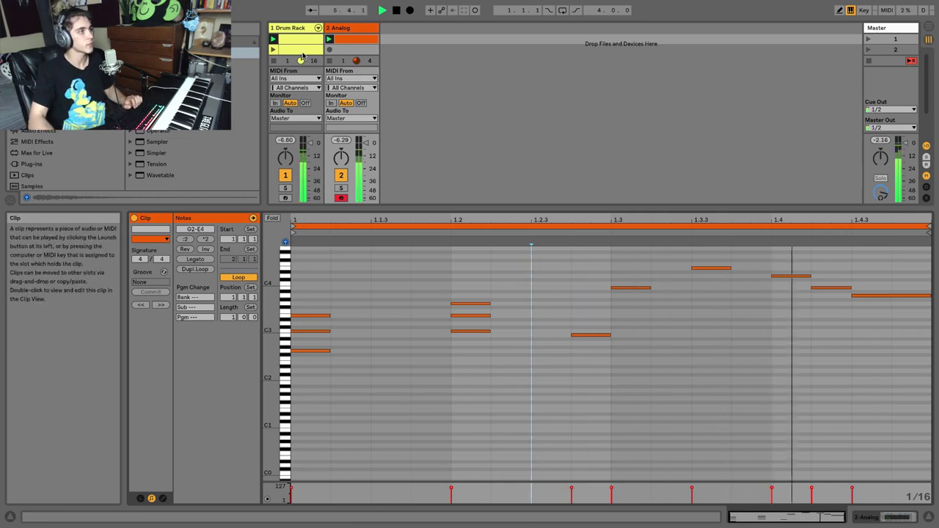
key(space)
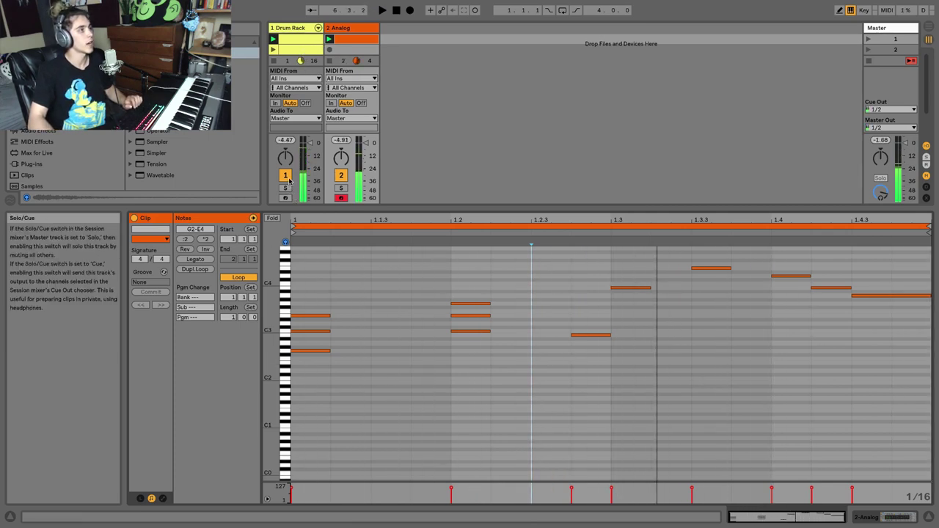
Show the Drum Rack clip, mute Analog, solo Drum Rack and zoom to bars 1–3
click(295, 42)
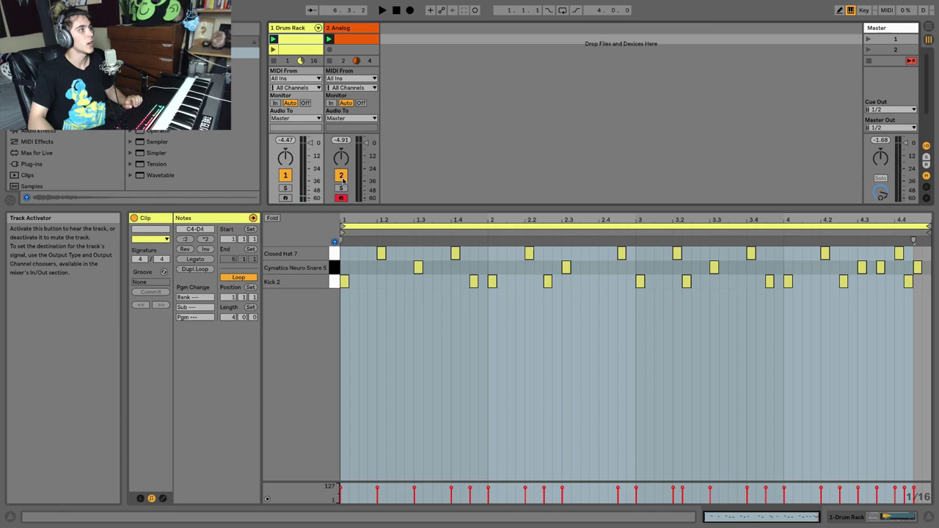
click(341, 176)
click(285, 176)
click(285, 188)
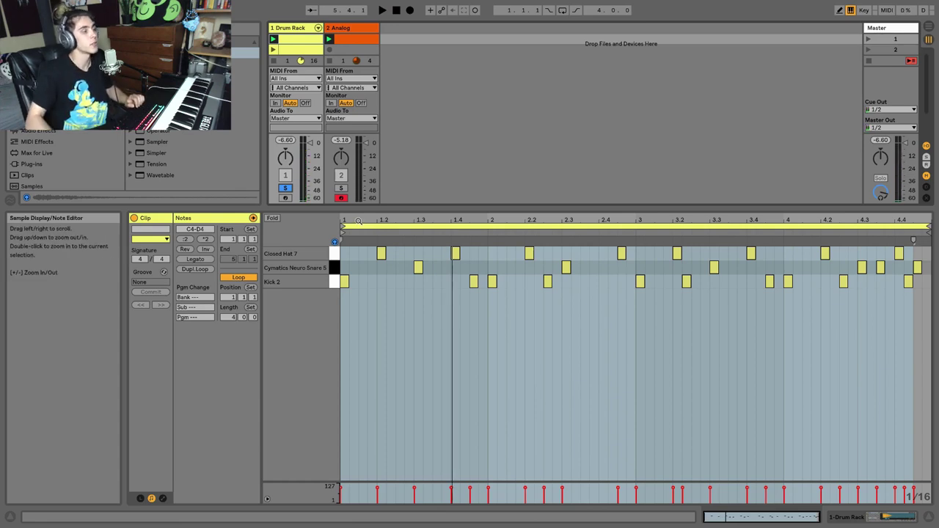
drag(358, 218, 376, 229)
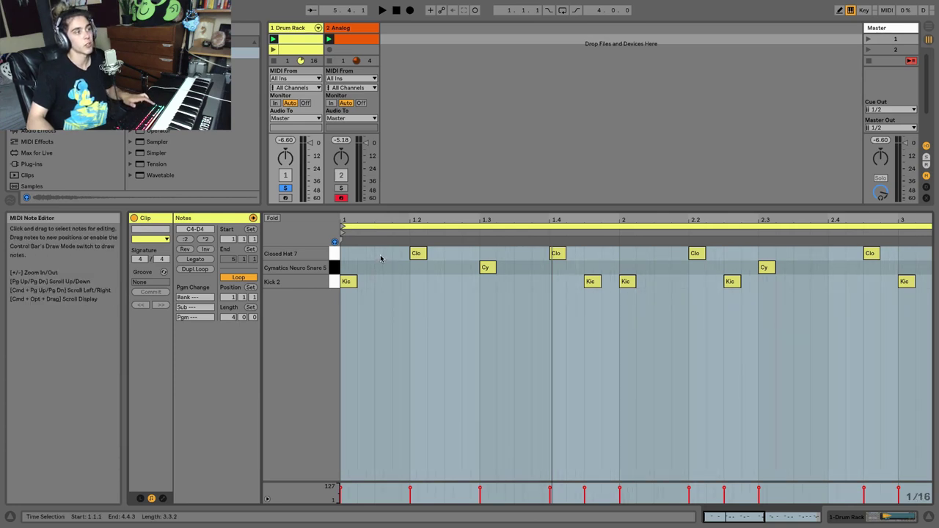
Try coarser, 1/8 triplet and finer grids, then turn Fixed Grid off with Cmd+4
key(super+2)
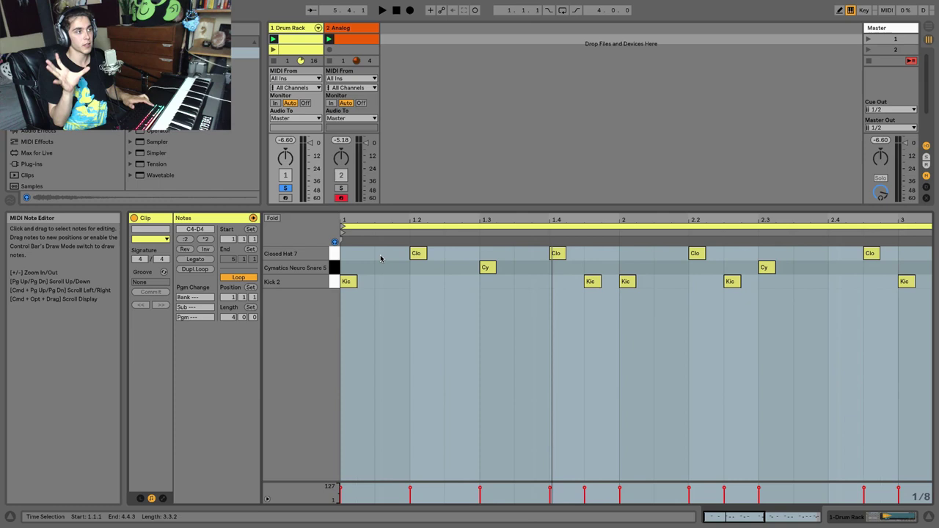
key(super+3)
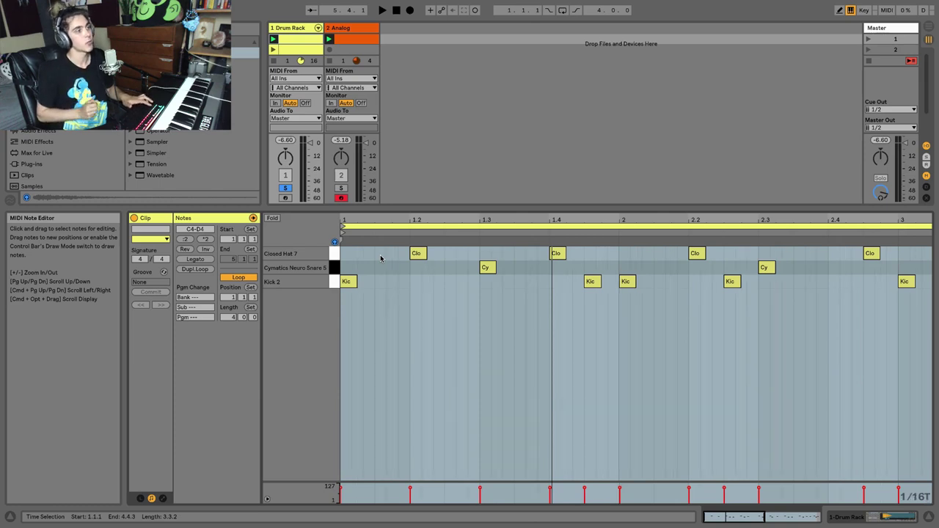
key(super+2)
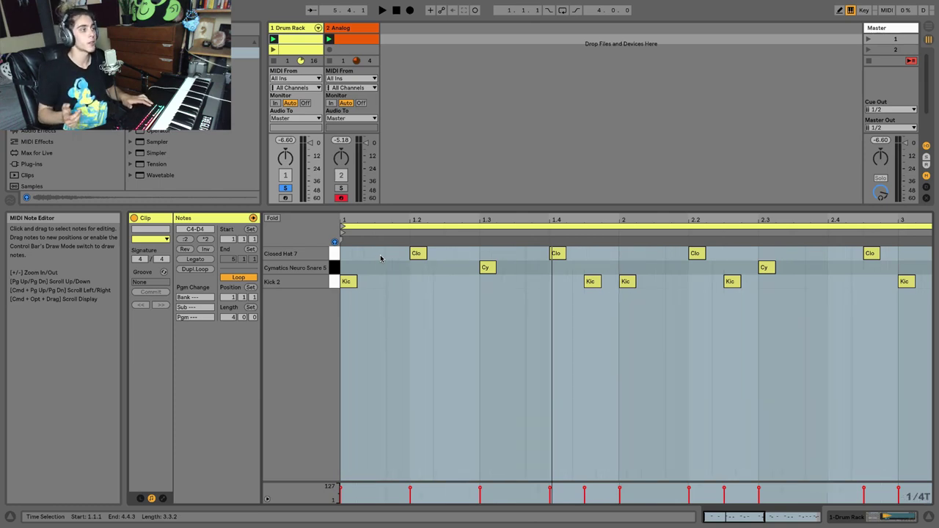
key(super+1)
key(super+1)
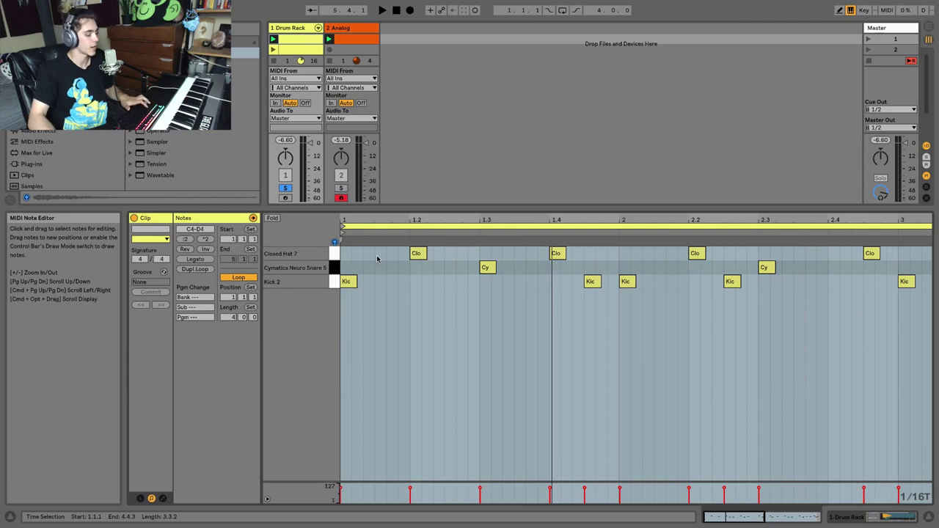
key(super+4)
Add an off-grid Closed Hat 7 note before the second hat and audition it
double_click(383, 253)
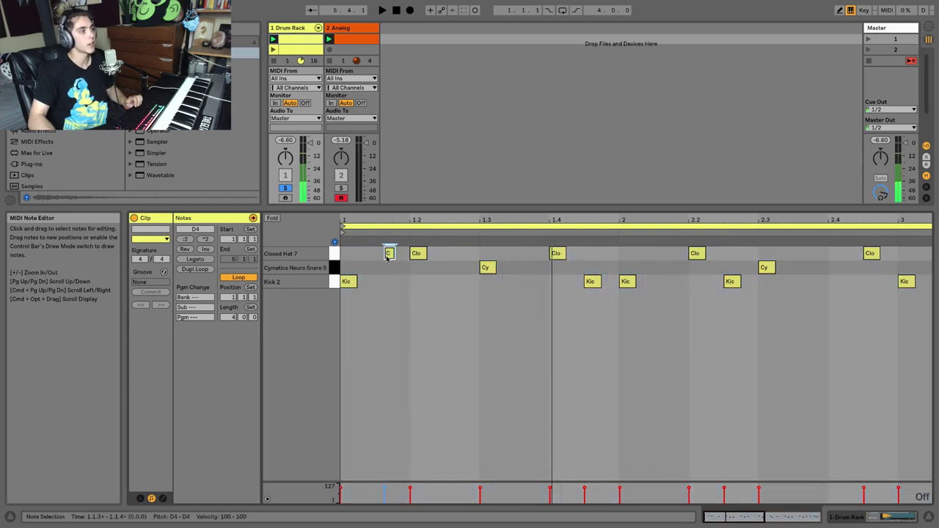
mouse_move(385, 253)
mouse_down()
mouse_move(349, 254)
mouse_move(379, 256)
mouse_up()
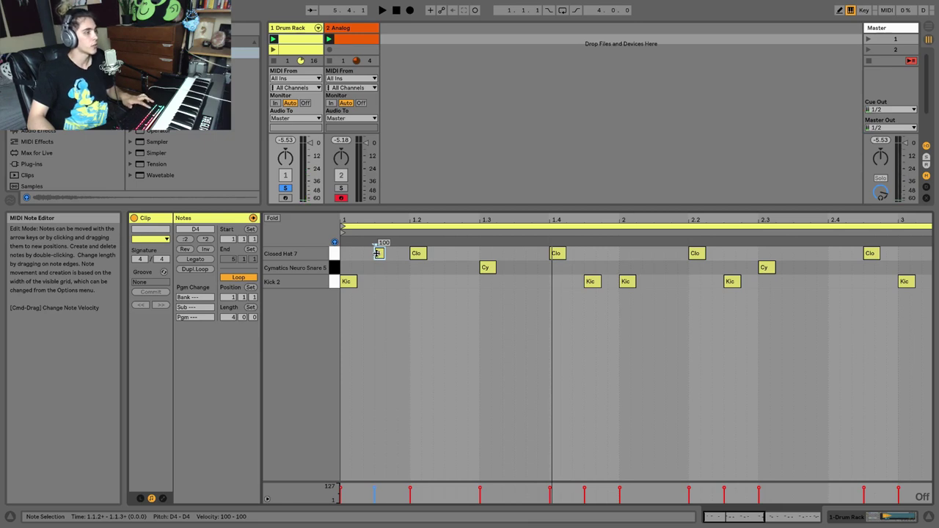
drag(379, 253, 393, 264)
key(Down)
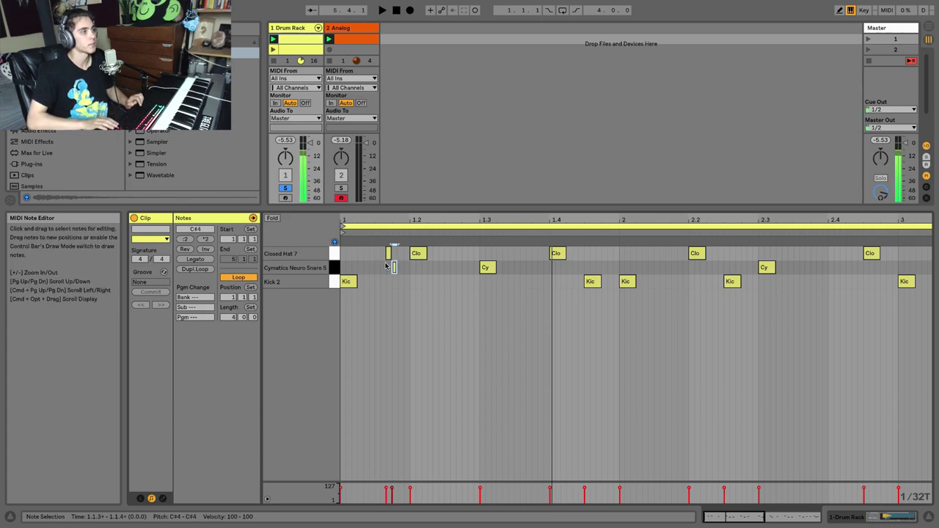
key(Left)
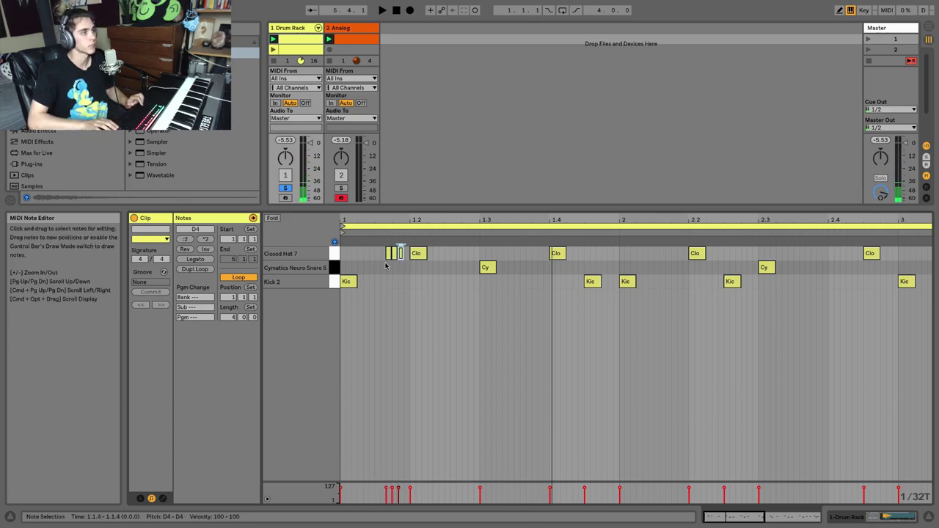
key(space)
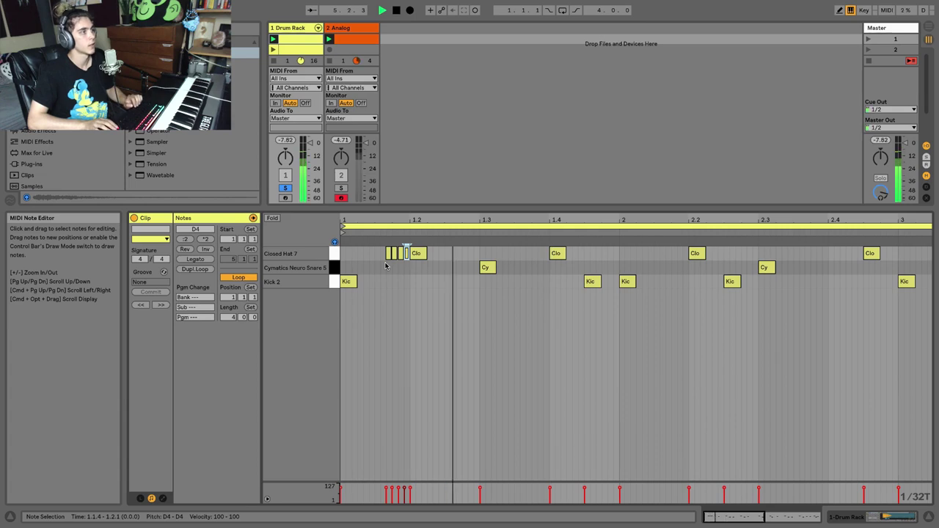
key(space)
Delete the extra short hi-hat notes and slide the remaining one slightly earlier
click(393, 259)
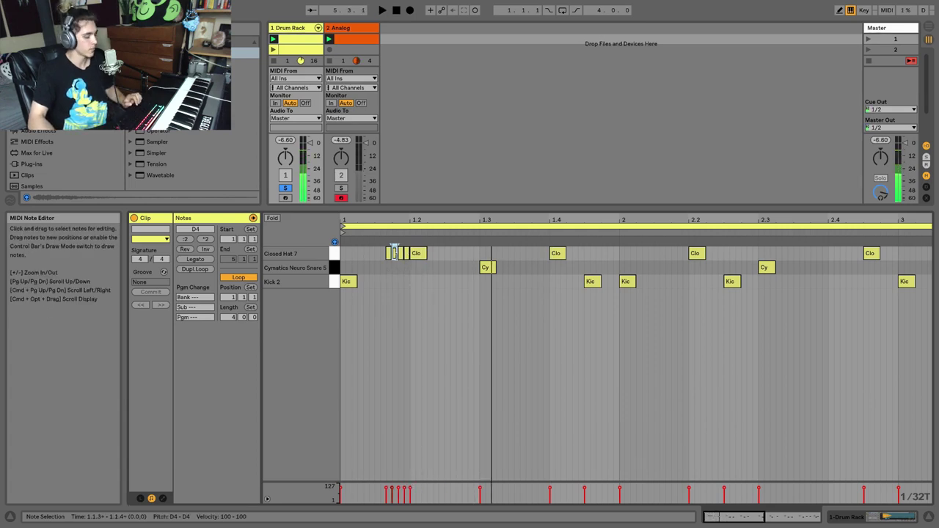
click(402, 255)
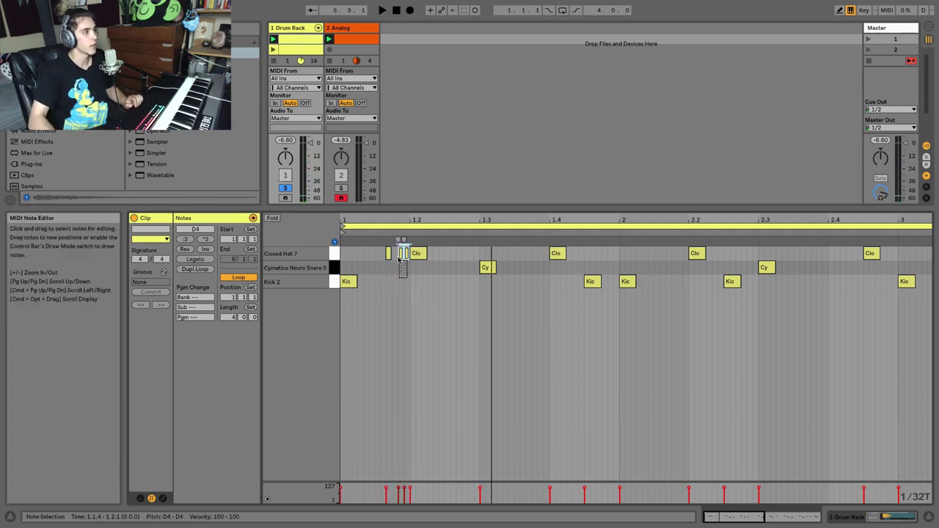
key(Delete)
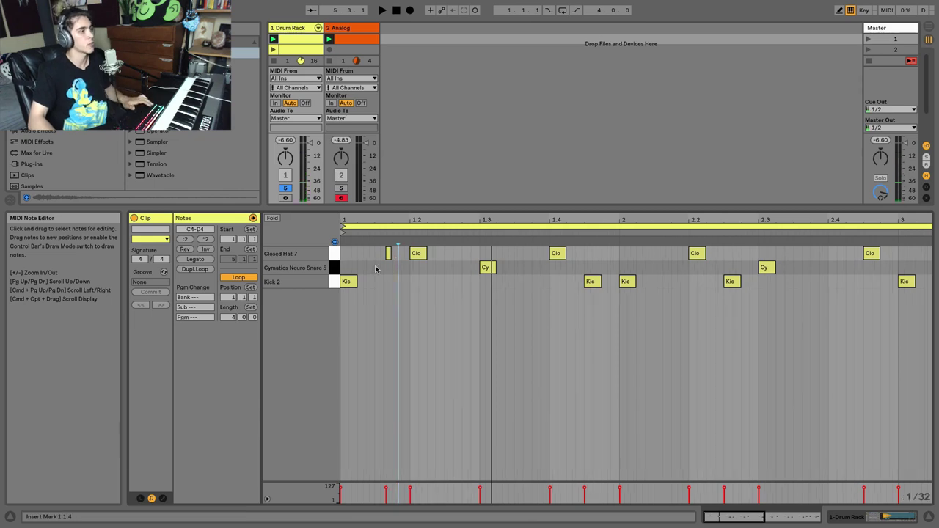
click(386, 253)
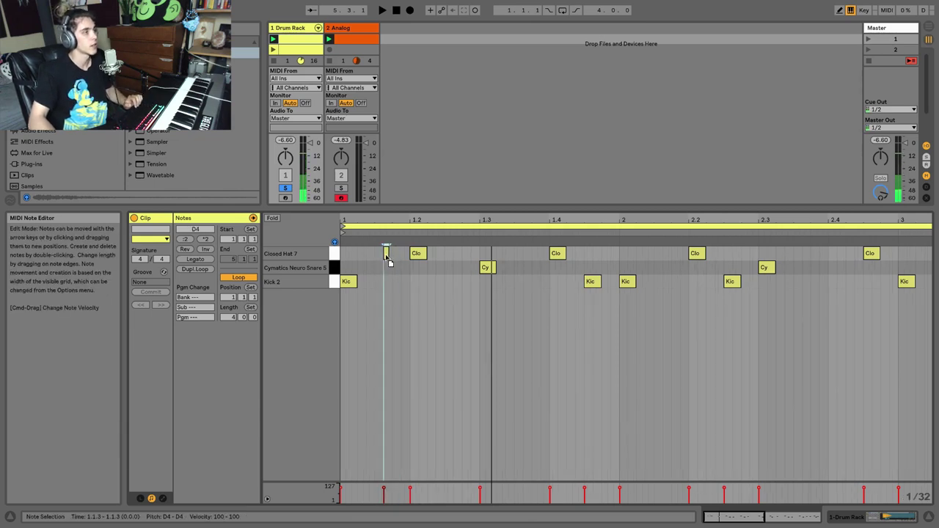
drag(387, 255, 384, 253)
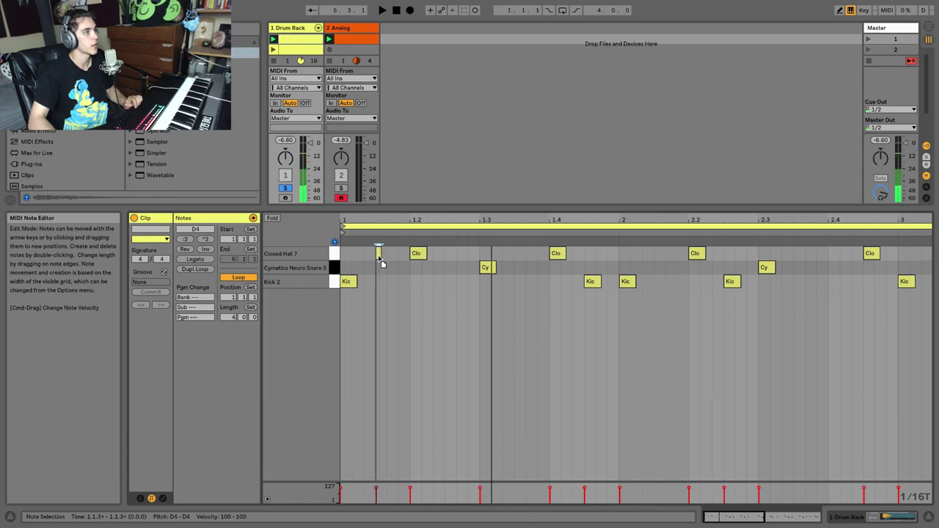
Add two more roll hi-hat notes and an extra hat hit after the second hat
double_click(391, 253)
double_click(401, 254)
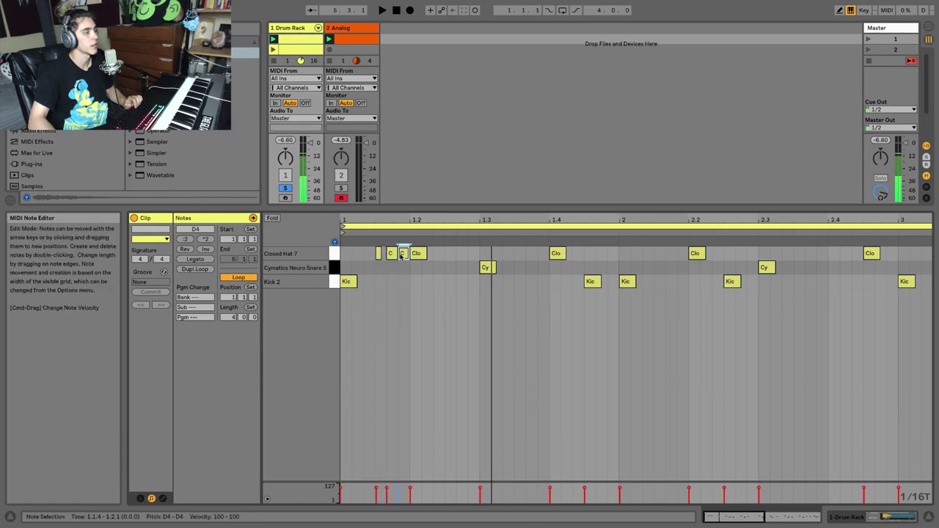
double_click(457, 254)
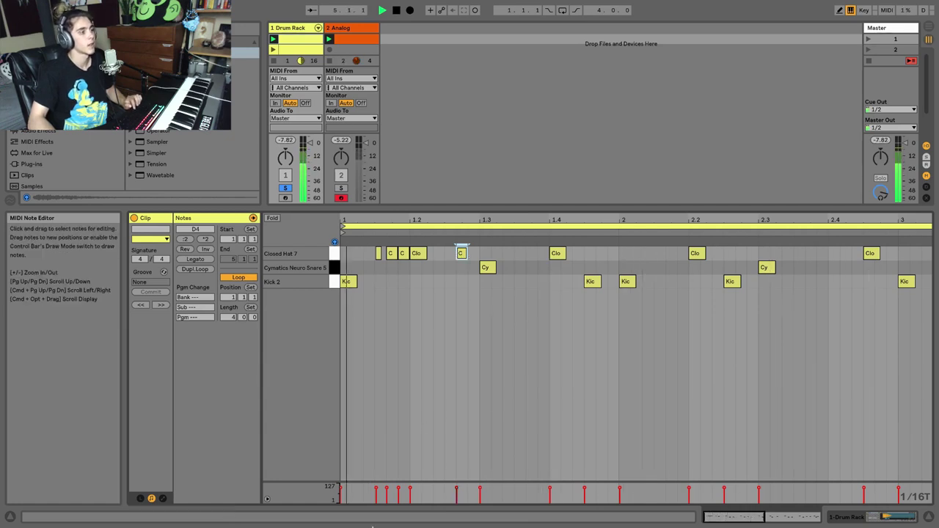
Lower roll note velocities to 74 and 52 and the extra hat to 41, auditioning the loop
key(space)
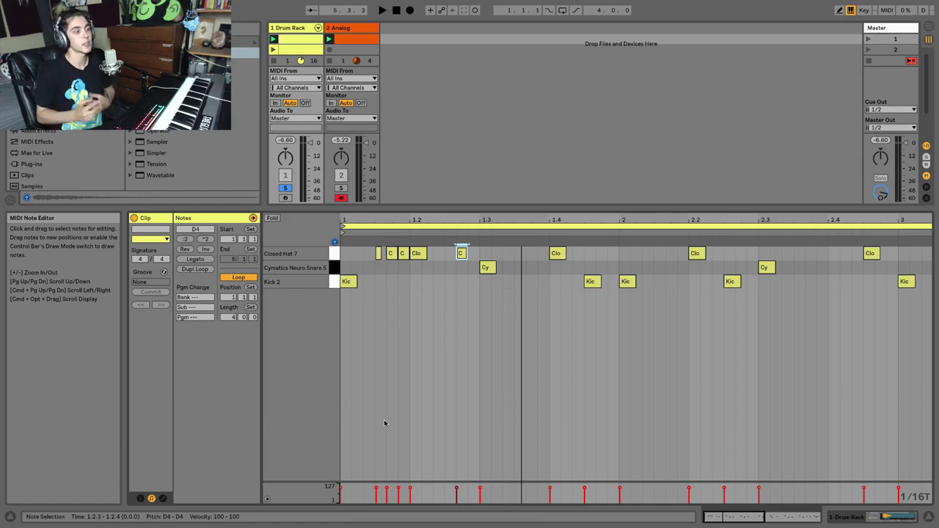
click(404, 489)
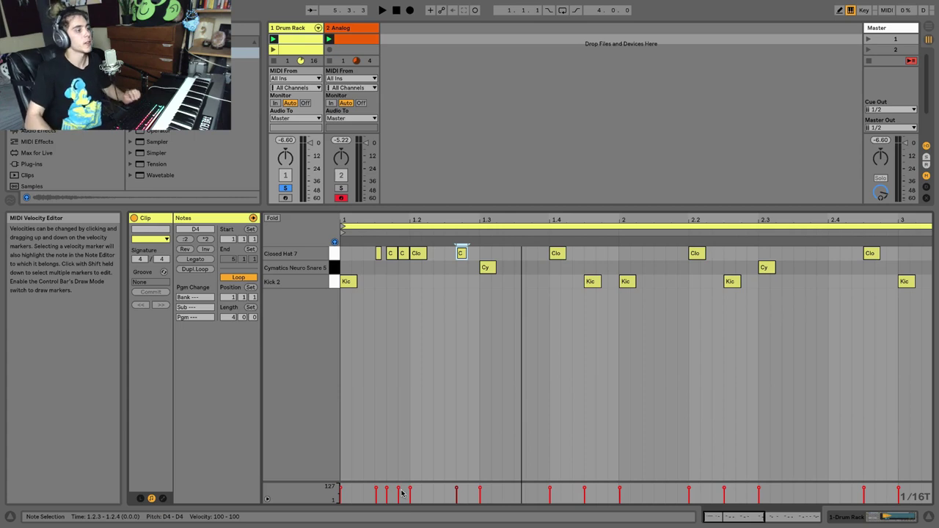
click(400, 493)
drag(377, 491, 377, 495)
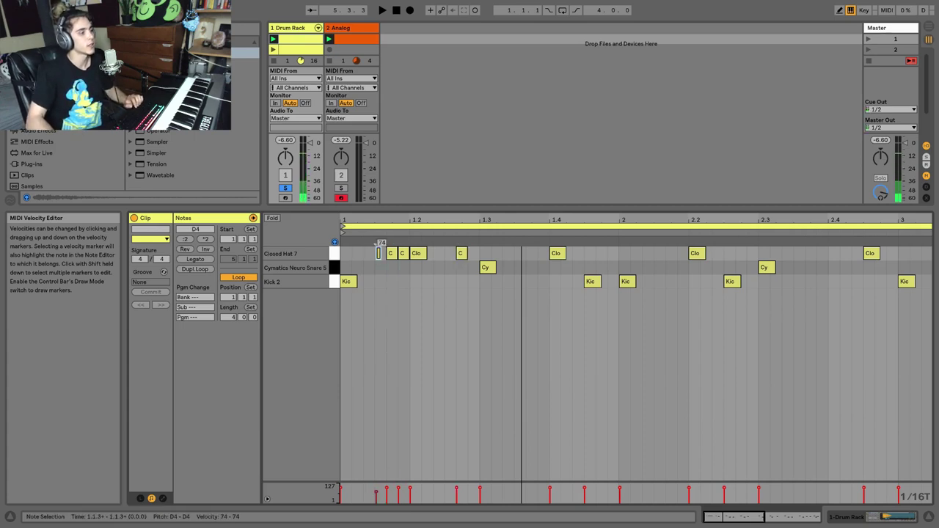
click(386, 490)
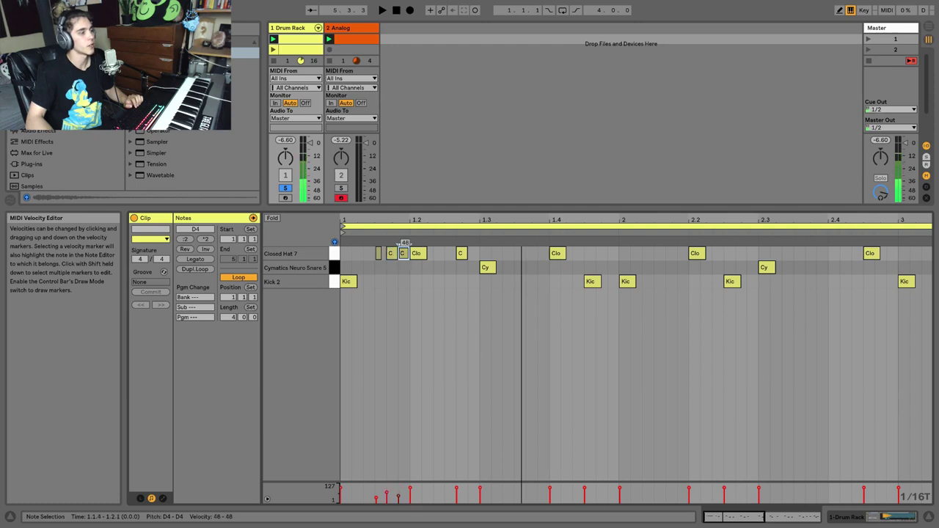
drag(399, 496, 399, 494)
key(space)
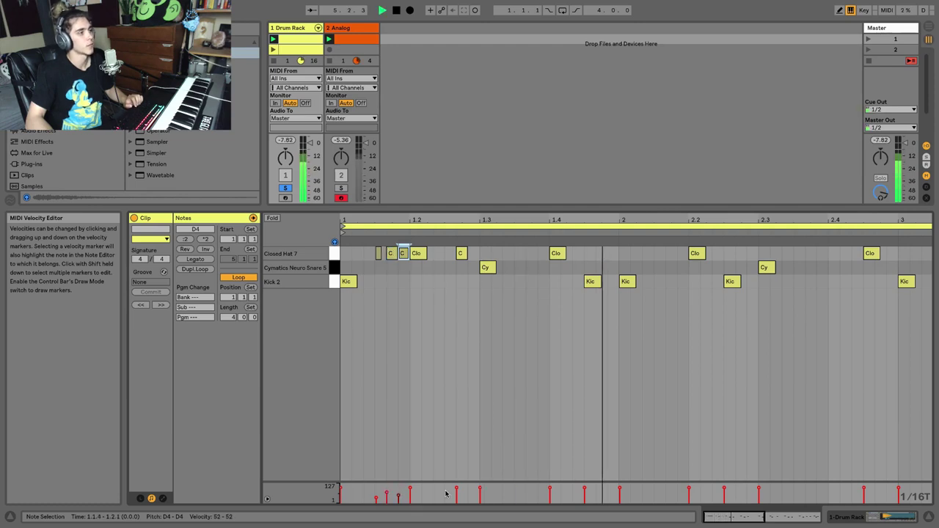
drag(456, 490, 455, 496)
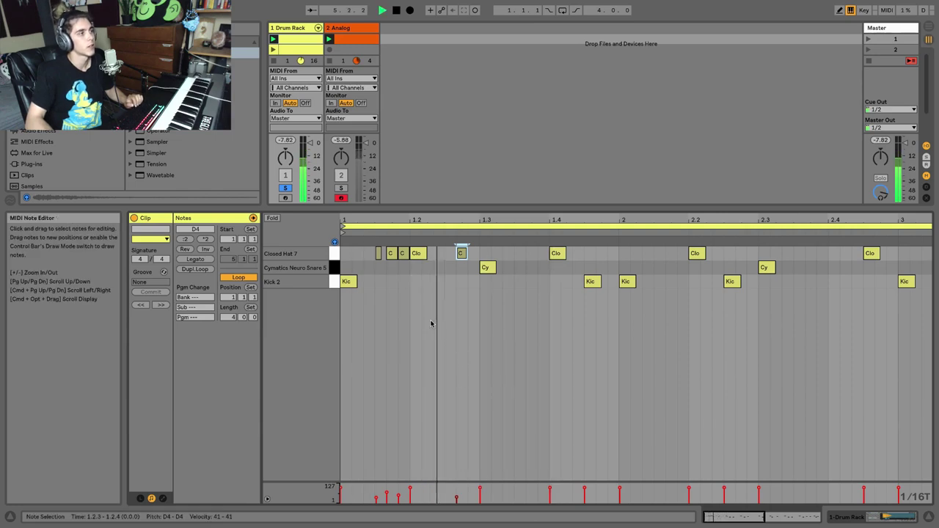
key(space)
Add a Closed Hat 7 ghost note at 1.2.2 with velocity 19
click(439, 254)
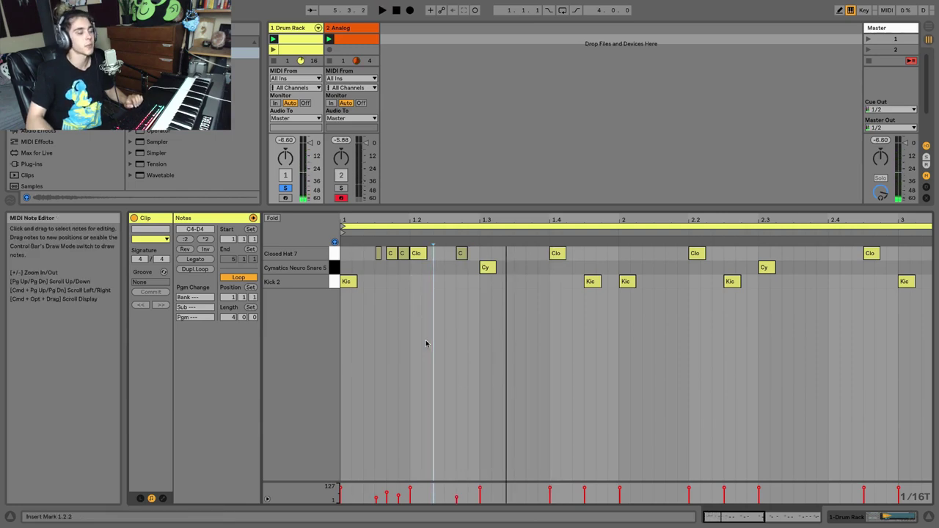
key(space)
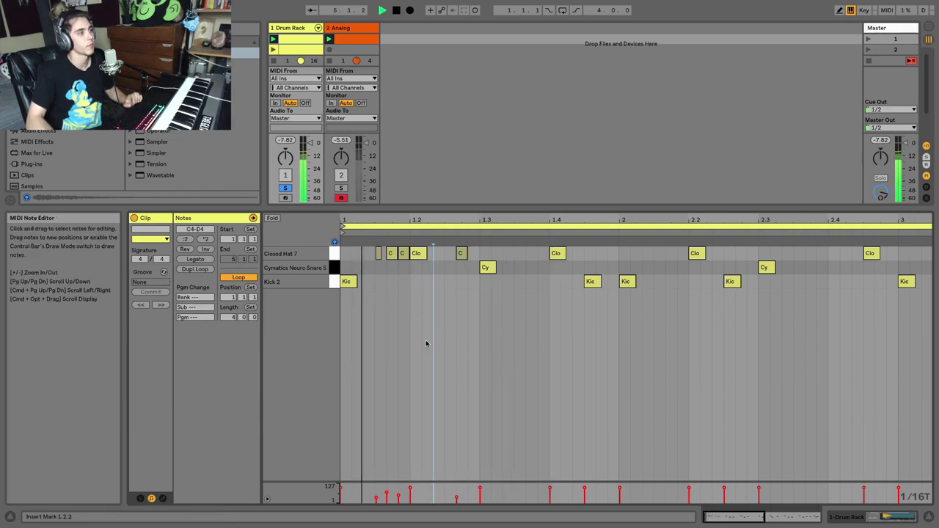
double_click(448, 253)
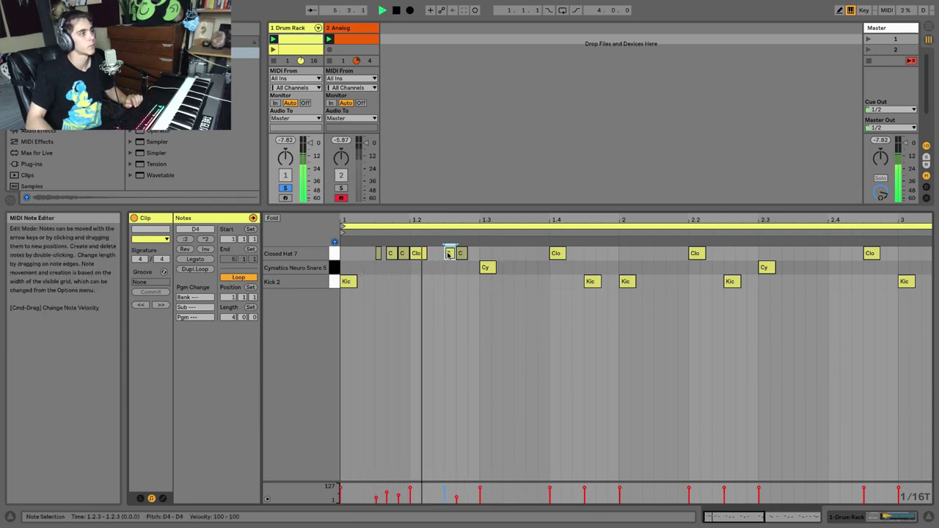
drag(449, 253, 439, 253)
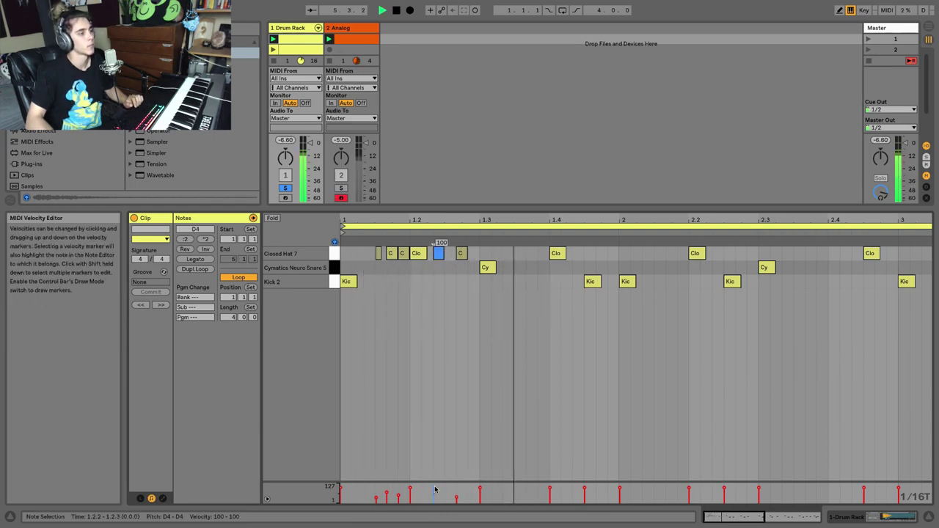
drag(435, 489, 435, 501)
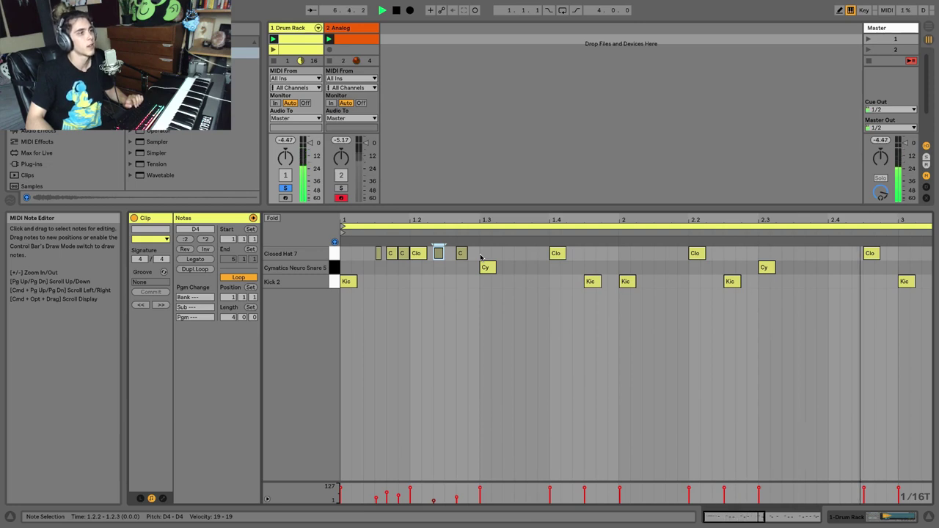
Shift two Kick 2 notes slightly later, off the grid
drag(589, 286, 601, 287)
drag(729, 283, 744, 287)
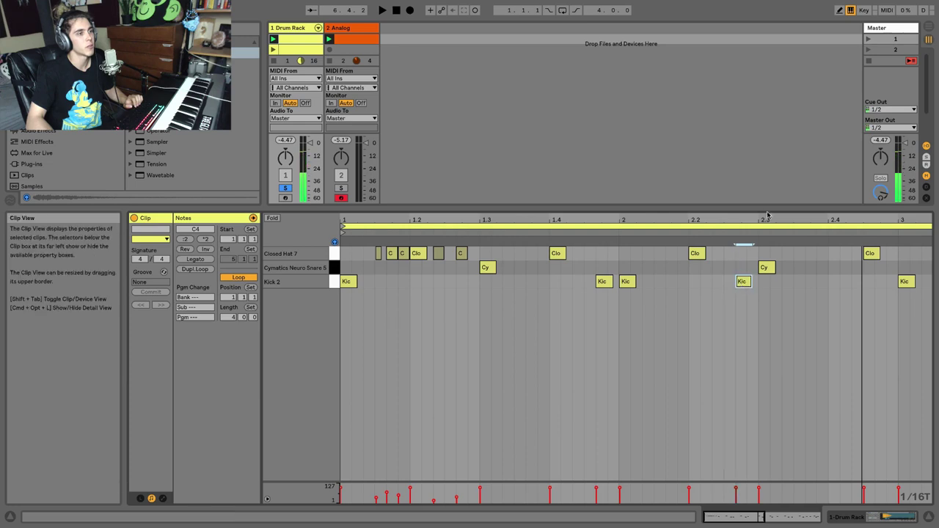
drag(765, 218, 513, 209)
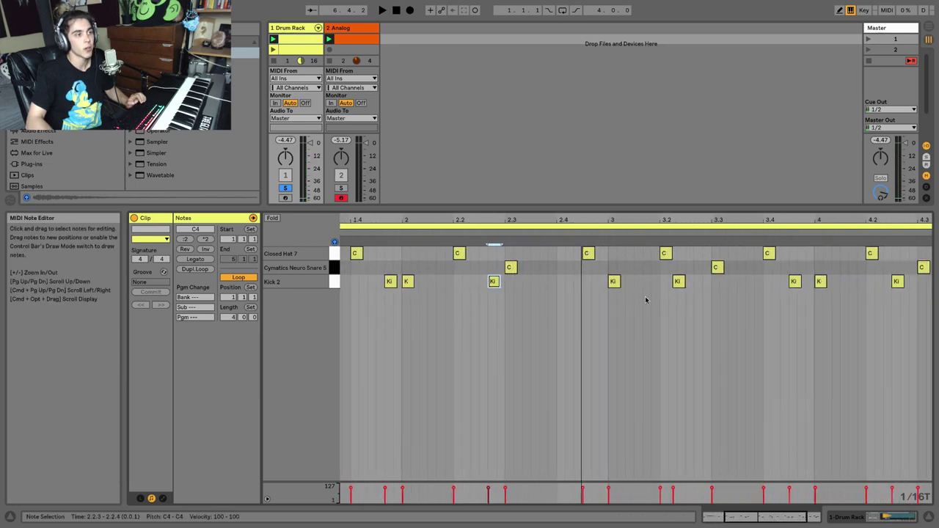
Select the later Kick 2 hits through the final one near 4.4.2 and play the loop
shift+click(678, 282)
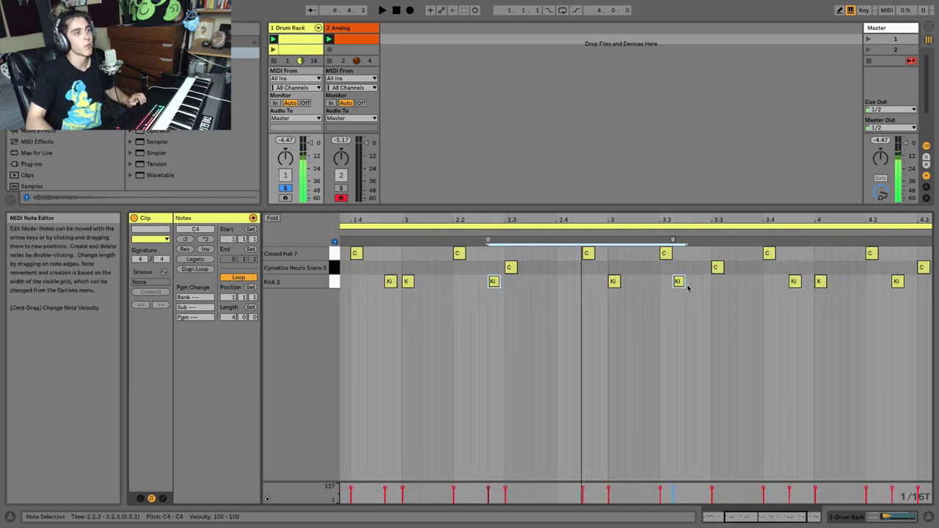
shift+click(794, 283)
scroll(807, 283, right, 3)
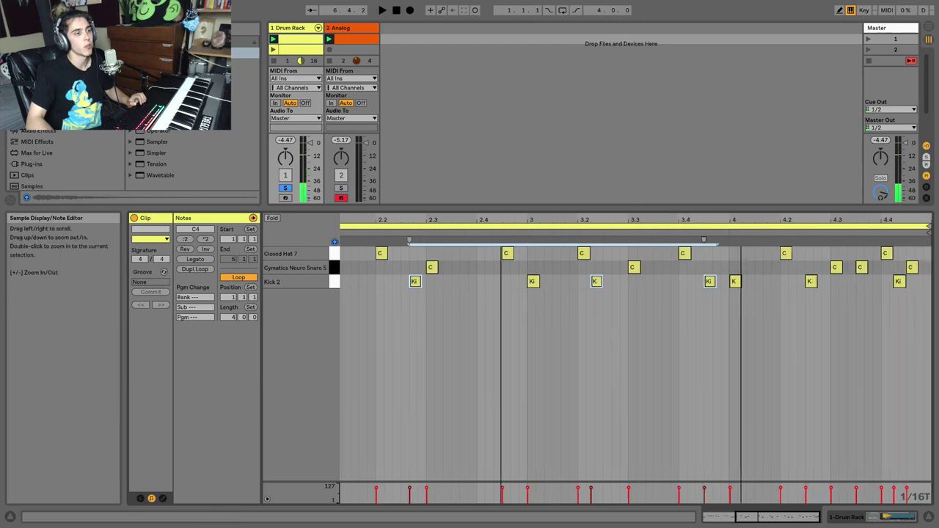
shift+click(811, 282)
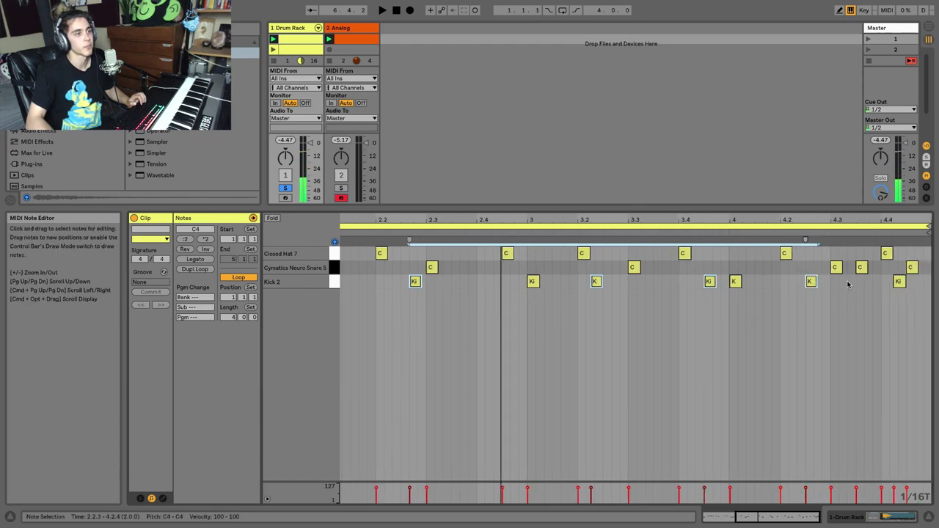
shift+click(811, 281)
shift+click(899, 282)
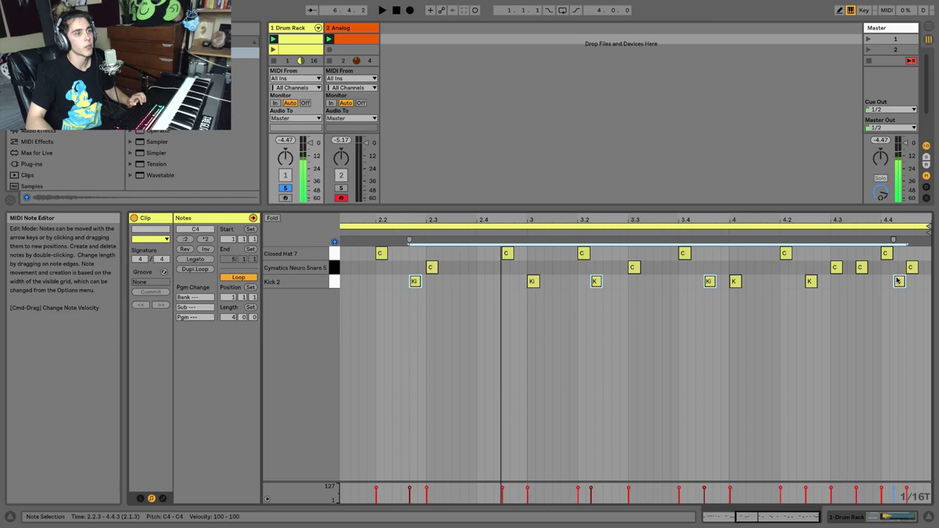
drag(902, 220, 890, 285)
key(space)
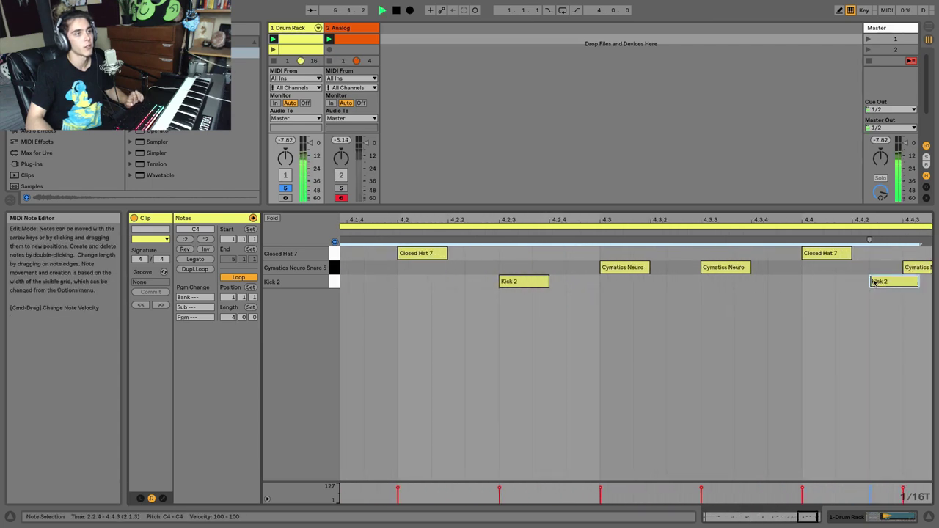
key(minus)
key(minus)
key(minus)
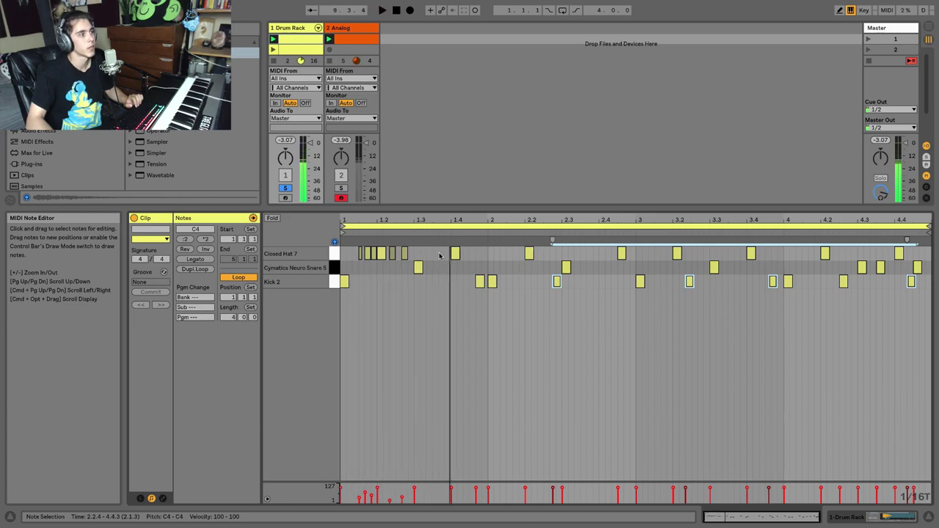
Duplicate the first bar's hi-hat roll into bars 2, 3 and 4 and play the loop
click(486, 253)
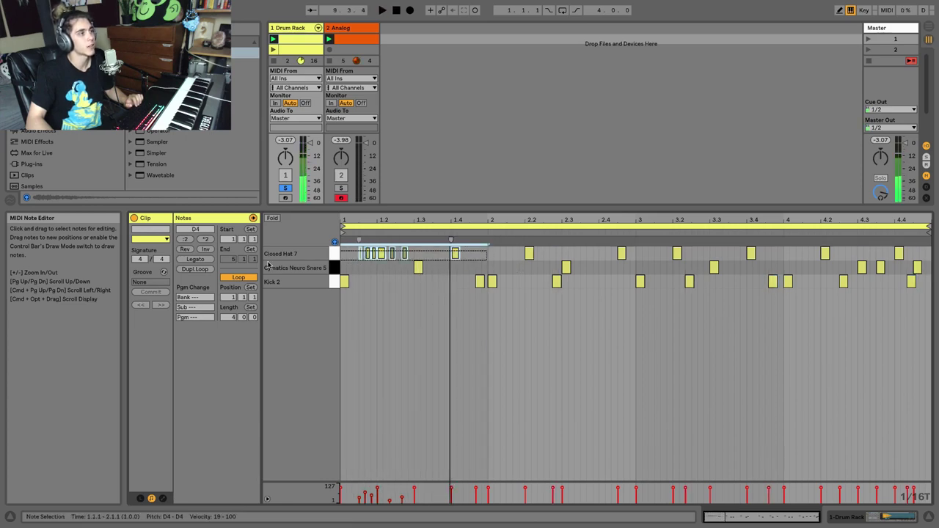
click(488, 254)
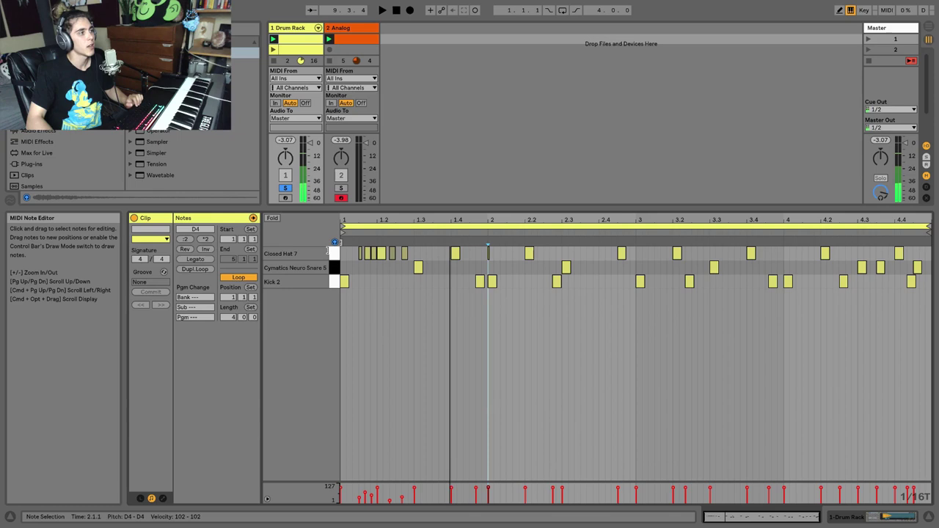
drag(489, 254, 342, 254)
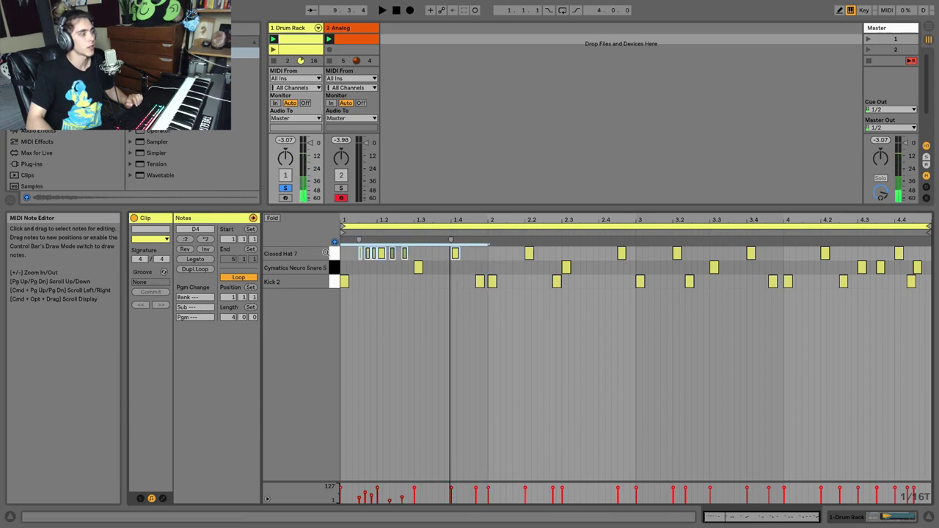
key(ctrl+d)
key(ctrl+d)
key(ctrl+d)
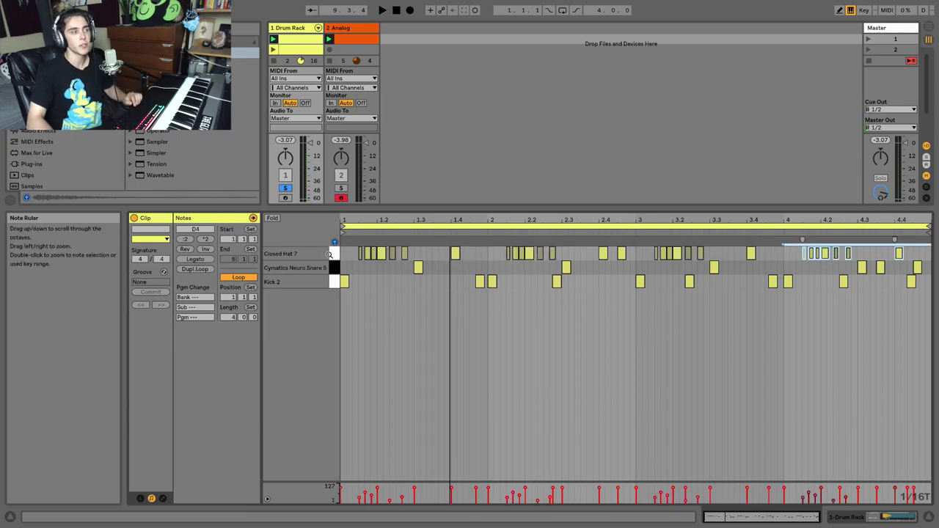
key(space)
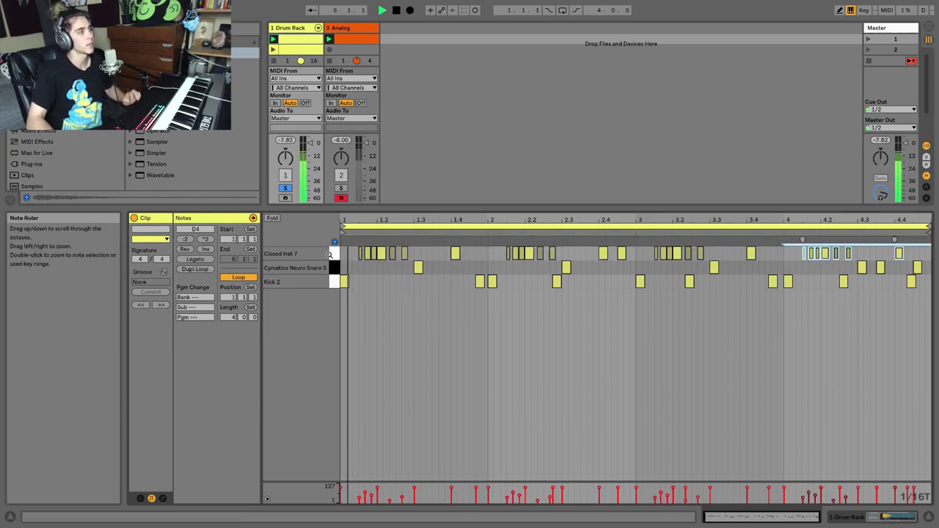
Check the kick near 2.2.3 and add an extra snare hit near 4.3.3
click(403, 270)
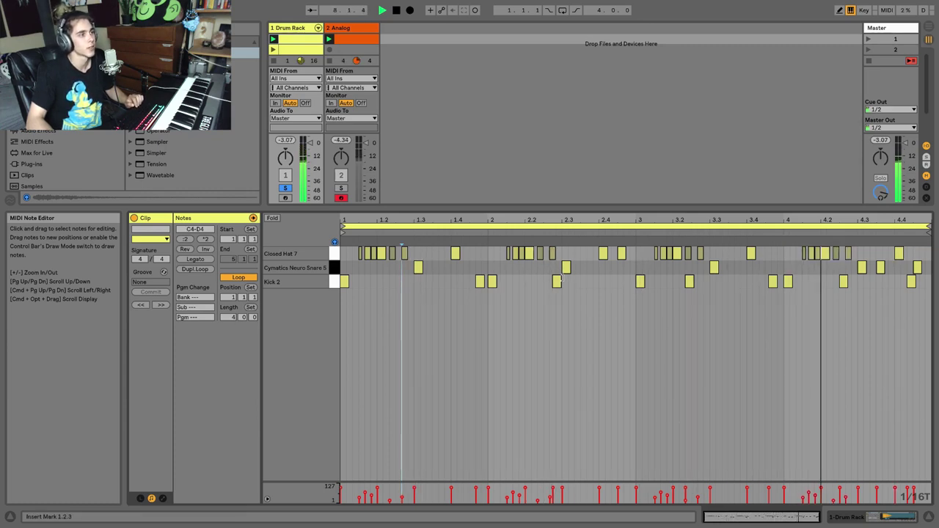
click(557, 282)
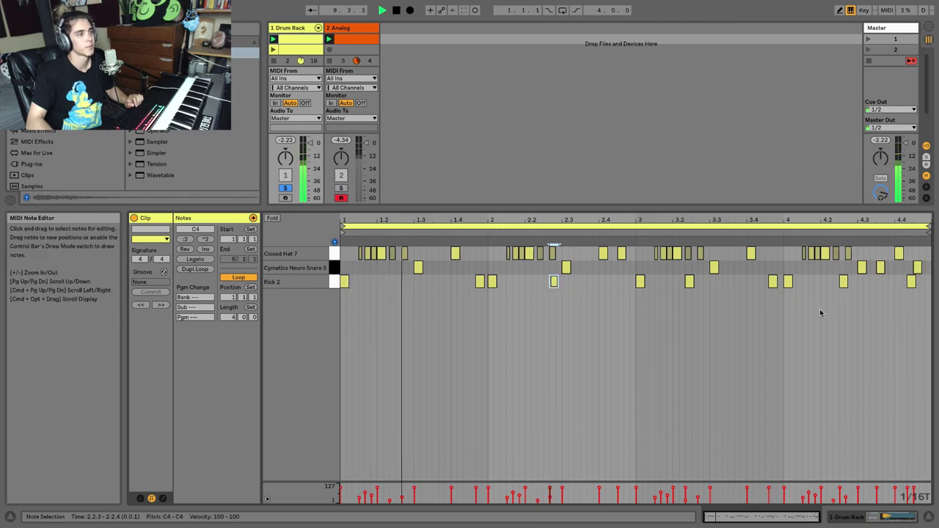
click(514, 312)
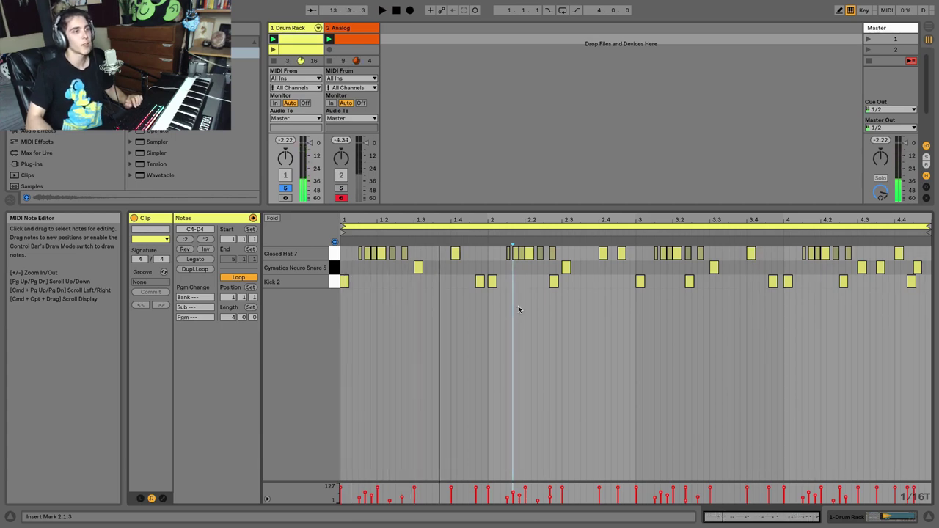
double_click(887, 267)
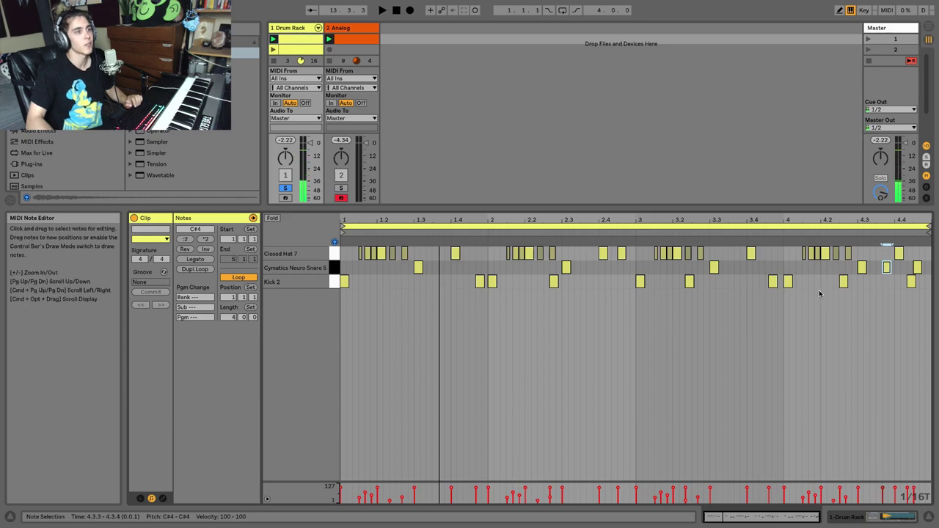
Deselect the new snare, open and close the Groove Pool, and set the insert point at 1.2
click(586, 283)
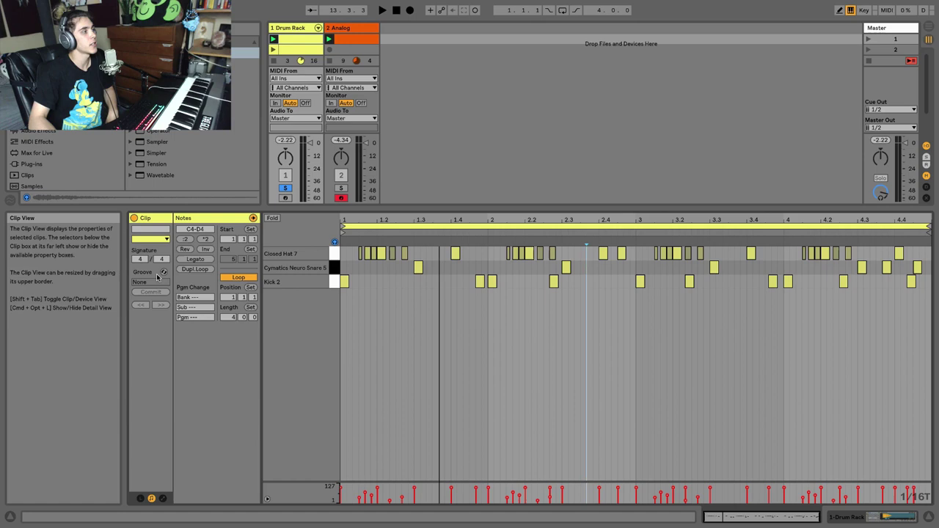
click(11, 202)
click(11, 202)
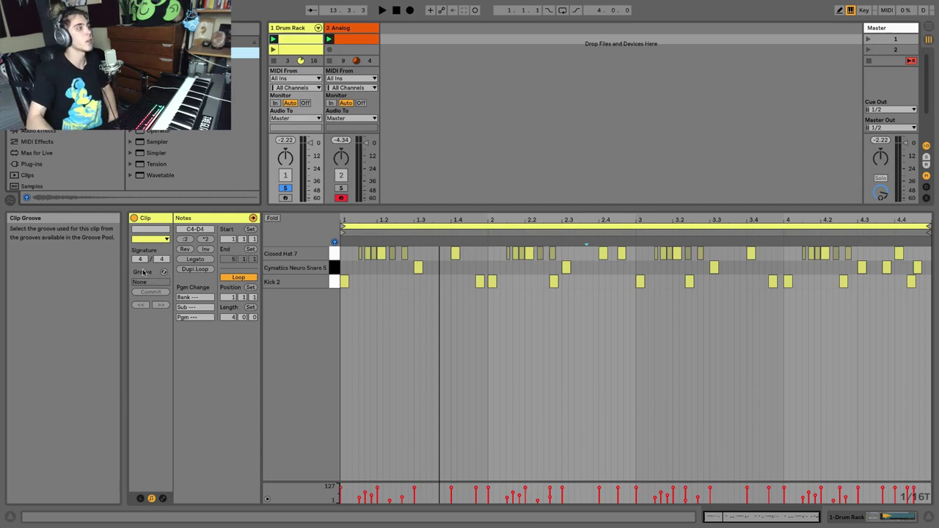
click(374, 279)
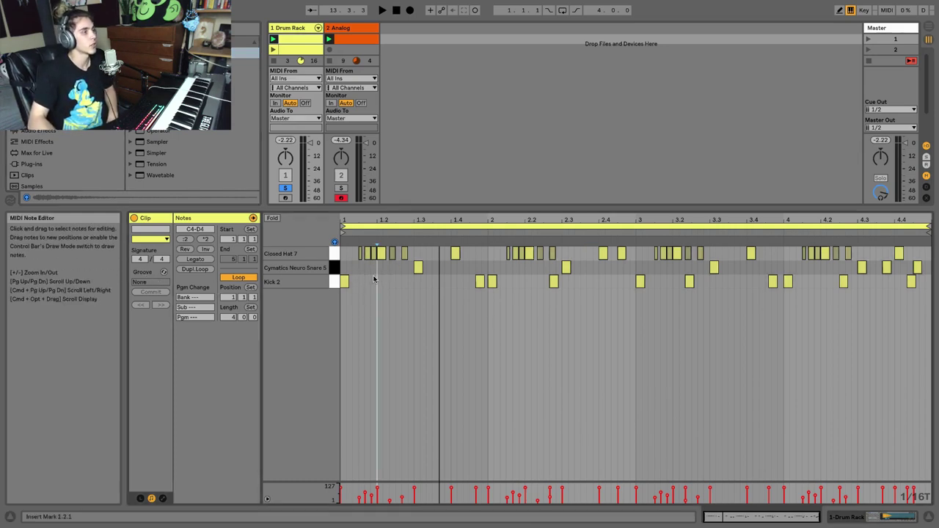
Hot-swap the Afro Jazz groove from the Latin Percussion folder onto the drum clip and play it
click(164, 273)
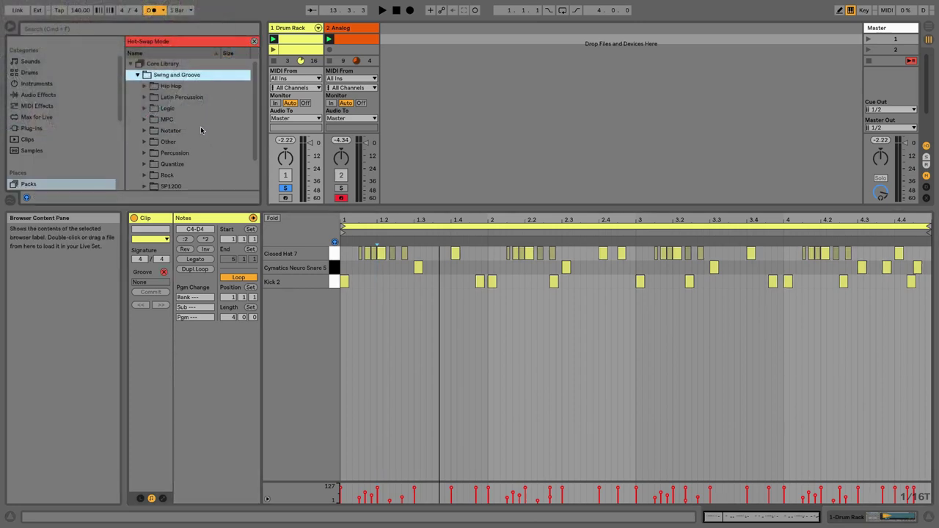
scroll(186, 130, down, 2)
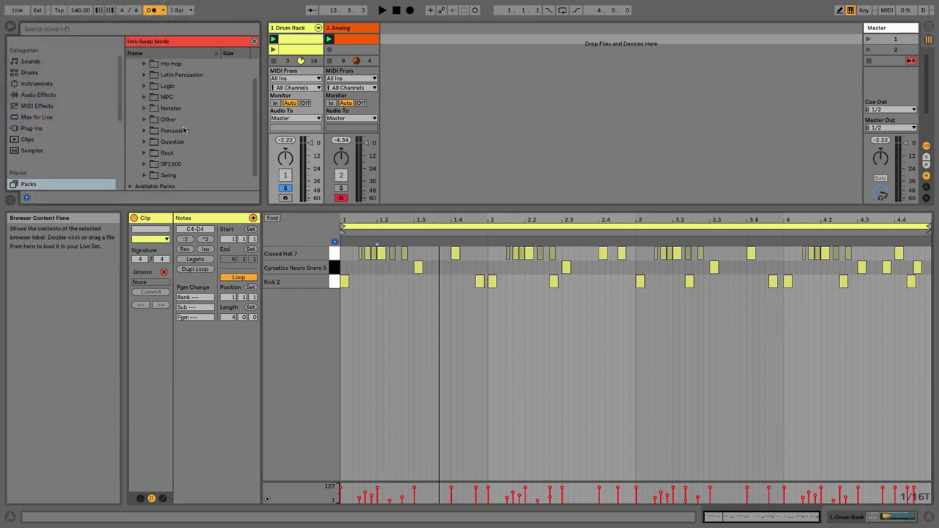
key(Down)
key(Down)
key(Up)
key(Down)
key(Right)
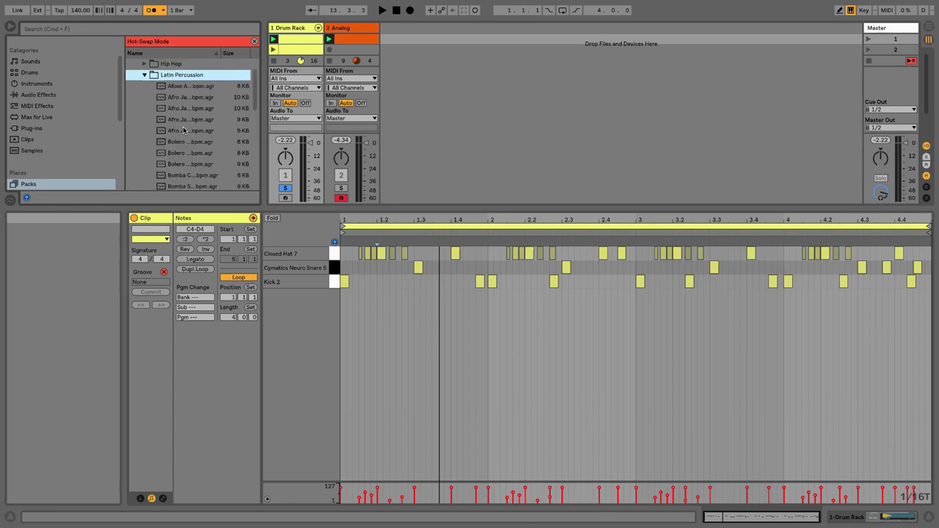
key(Down)
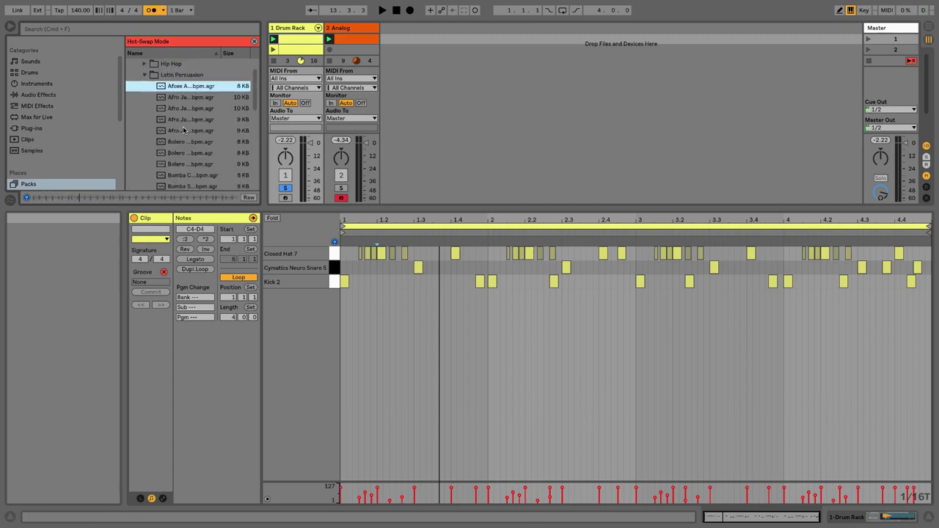
key(Down)
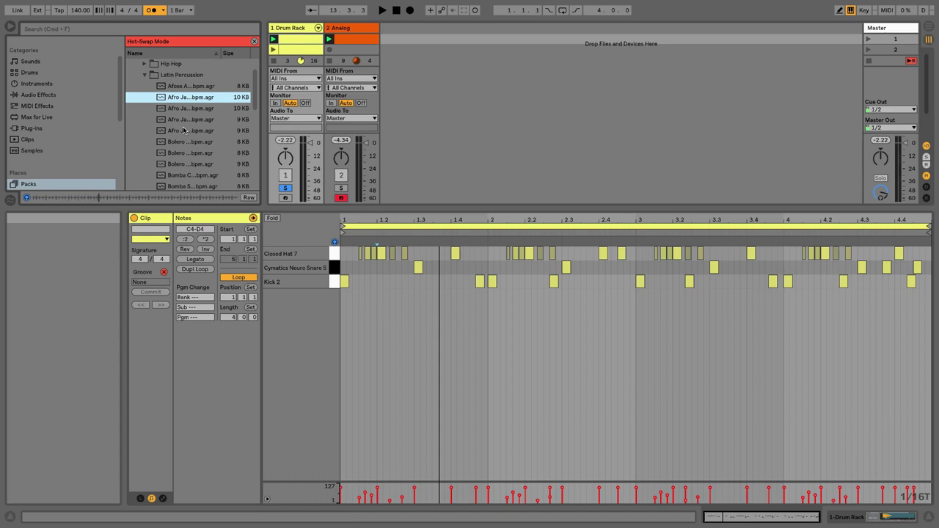
key(Return)
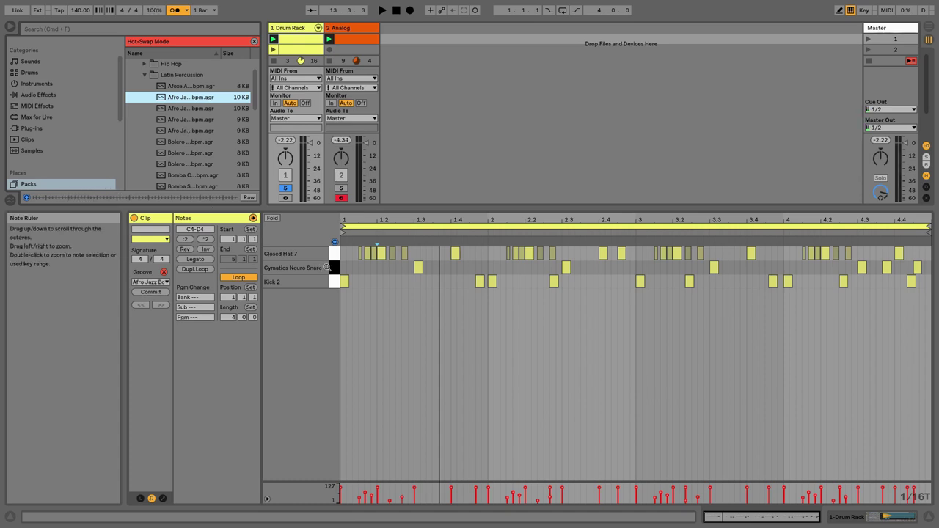
key(space)
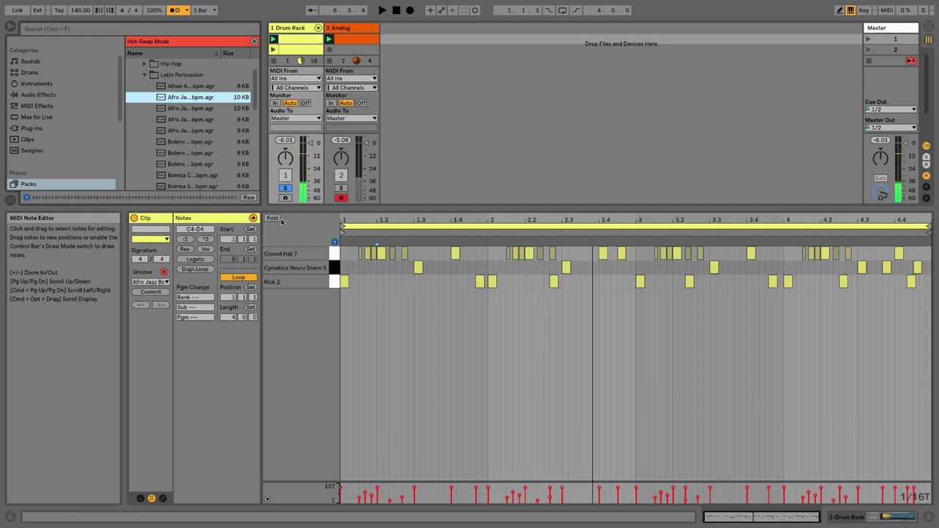
Commit the groove into the drum notes, comparing before and after with undo and redo
click(163, 272)
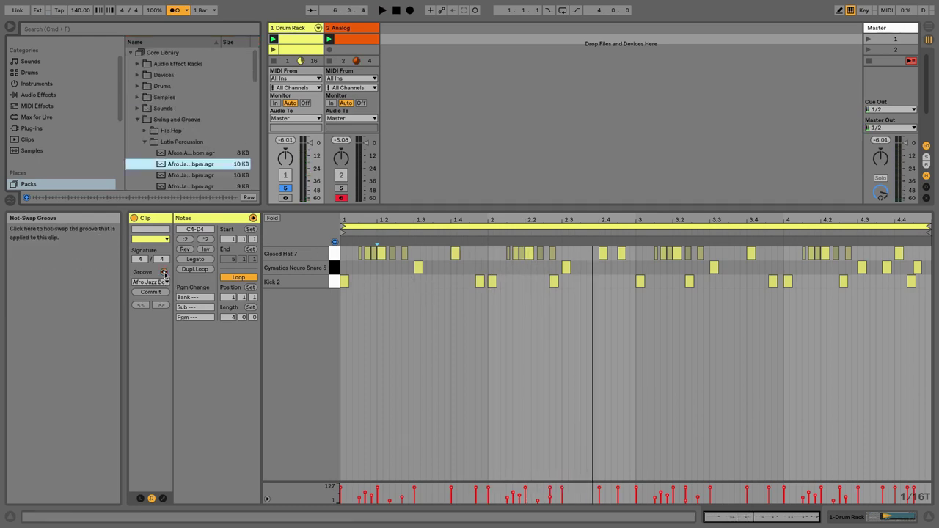
drag(352, 221, 351, 264)
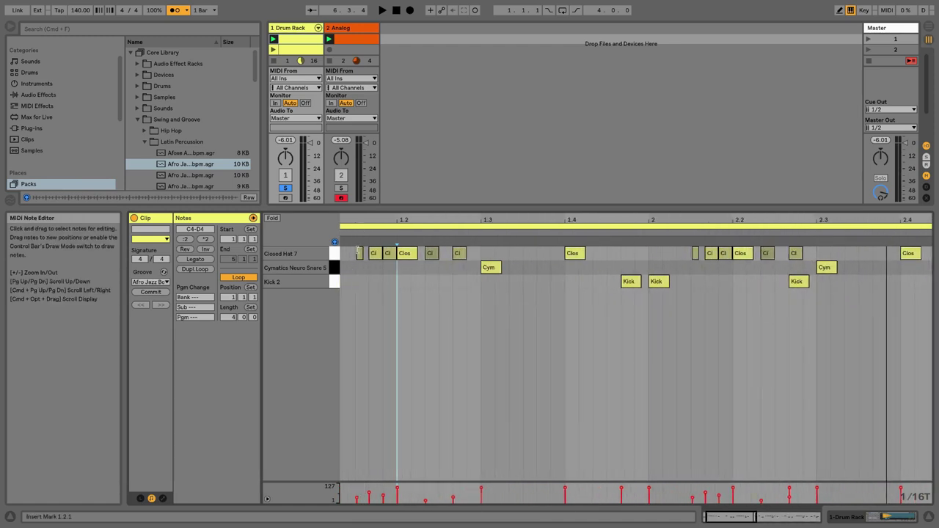
drag(351, 220, 351, 242)
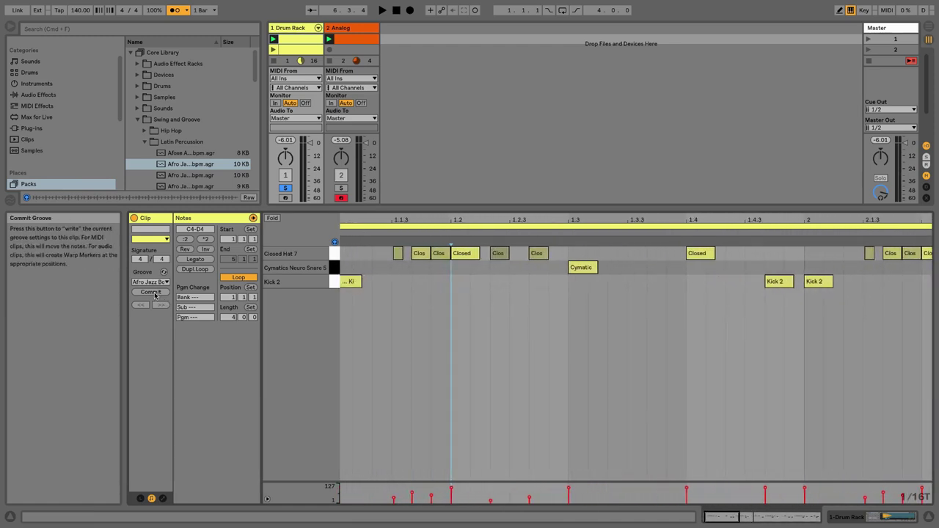
click(150, 292)
mouse_move(512, 220)
mouse_down()
mouse_move(512, 239)
mouse_move(512, 215)
mouse_up()
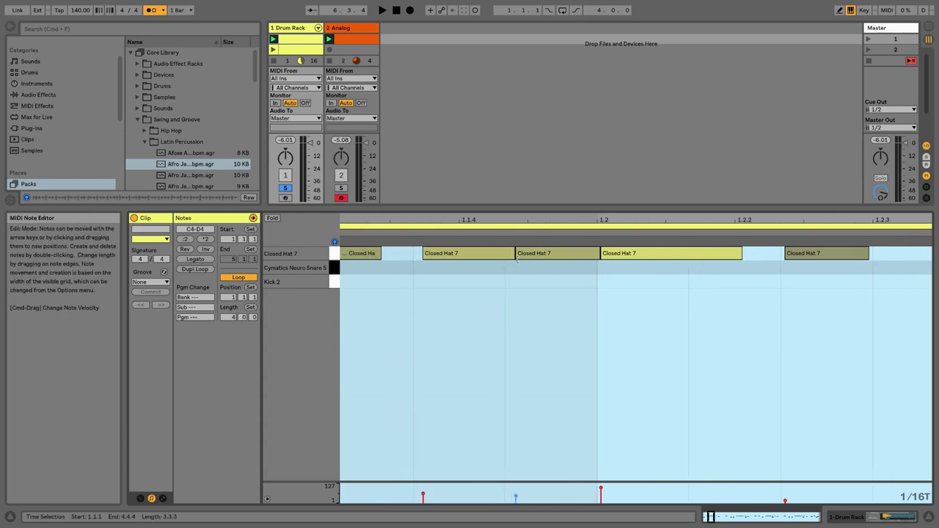
key(super+z)
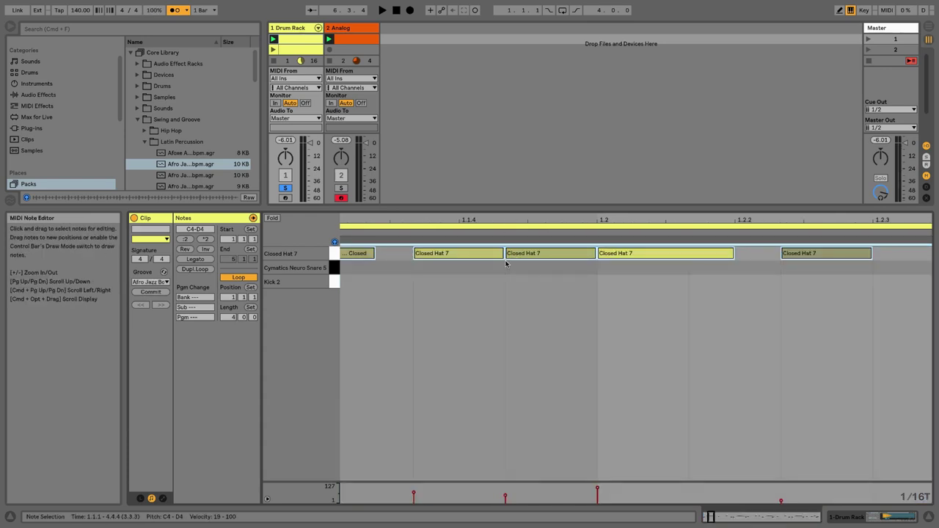
key(super+shift+z)
Zoom the note editor back out to the whole clip and clear the Kick 2 note selection
drag(541, 228, 538, 193)
click(613, 222)
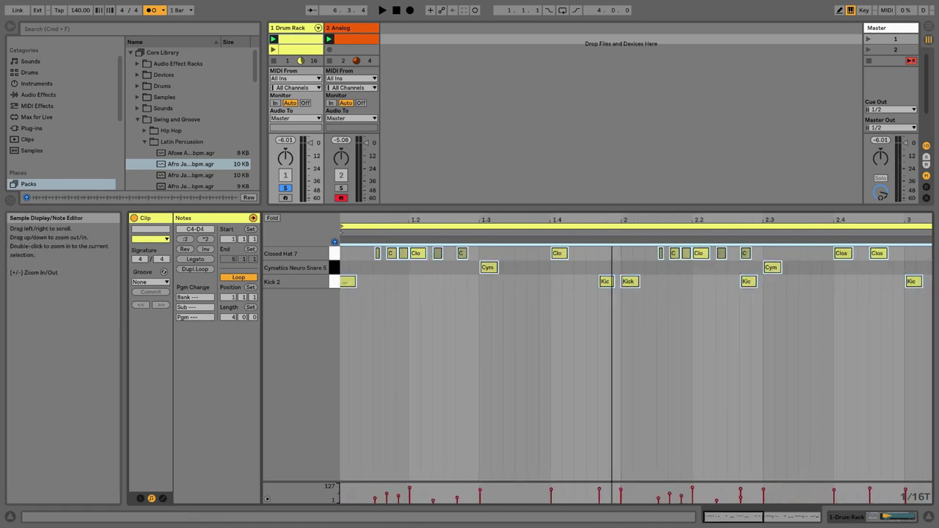
drag(613, 223, 613, 192)
click(432, 293)
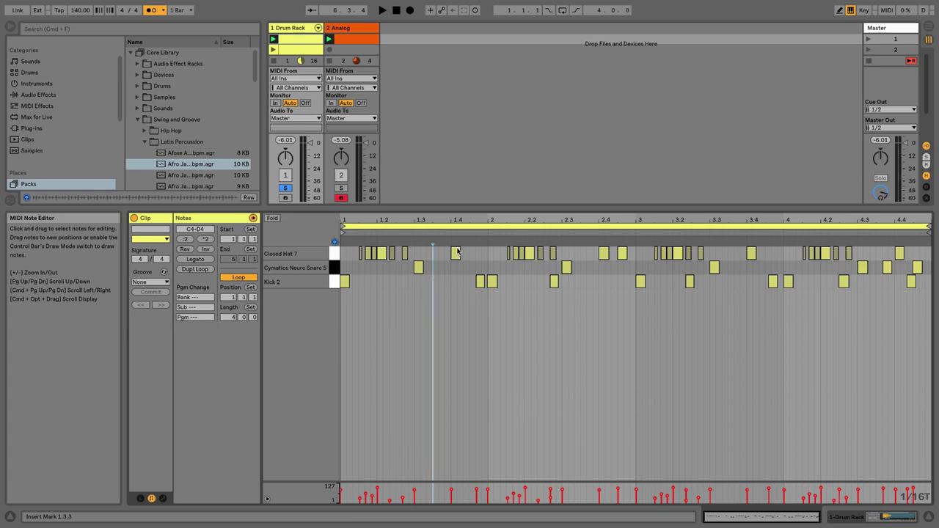
scroll(504, 286, up, 5)
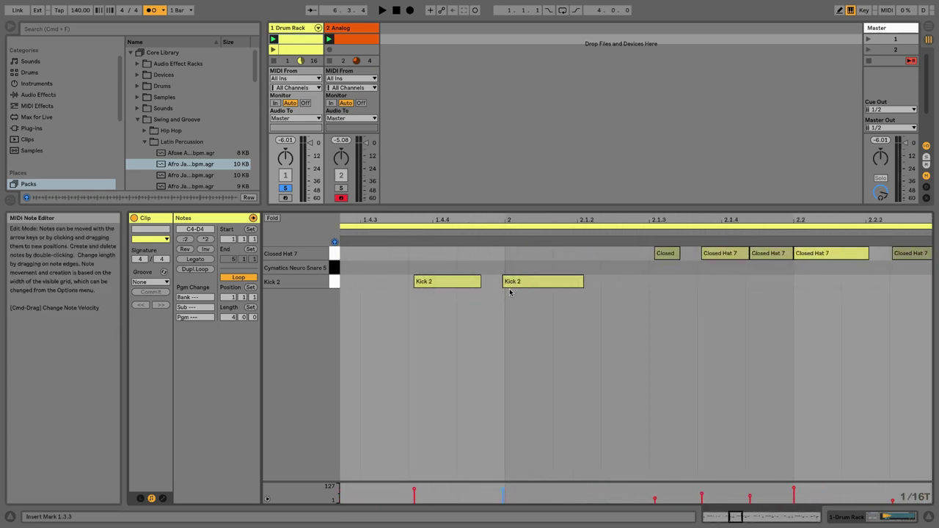
click(499, 347)
drag(523, 220, 492, 218)
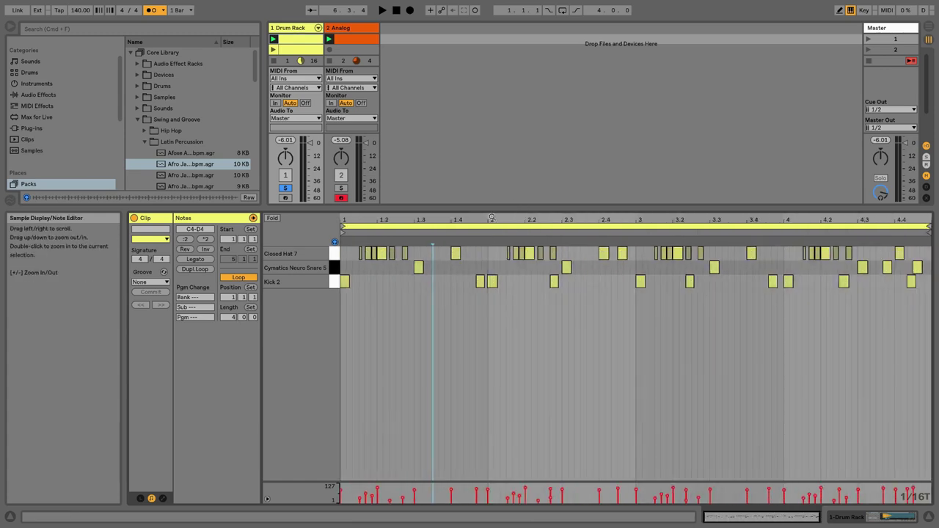
Apply the Afro Jazz Bongo-115bpm groove to the Analog track's clip
click(351, 39)
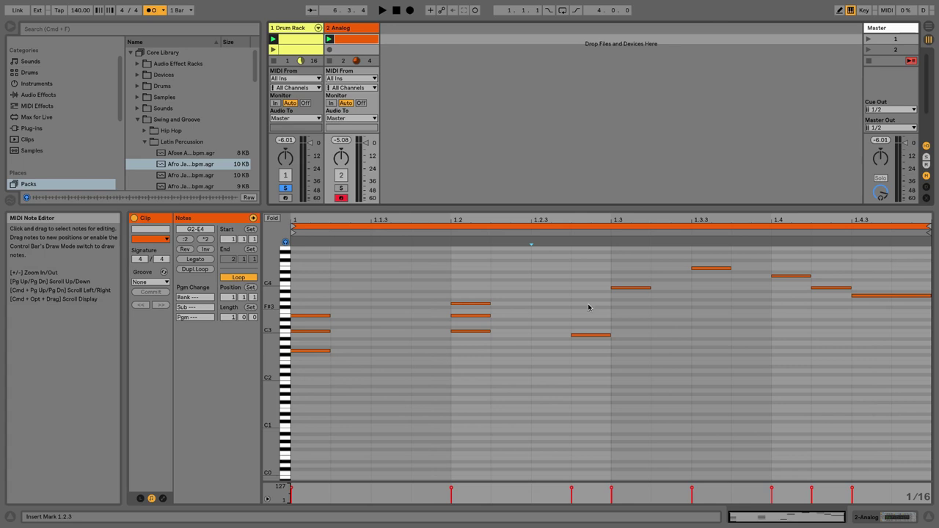
click(150, 281)
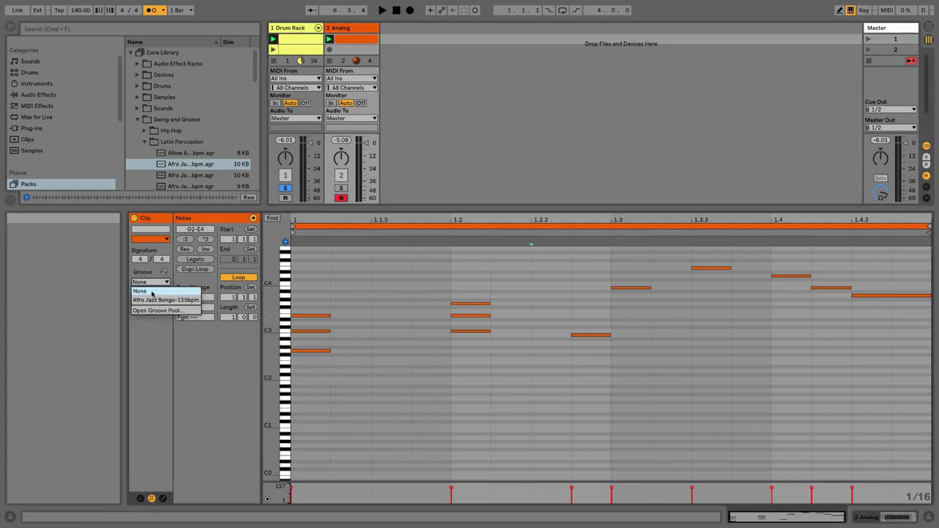
click(150, 301)
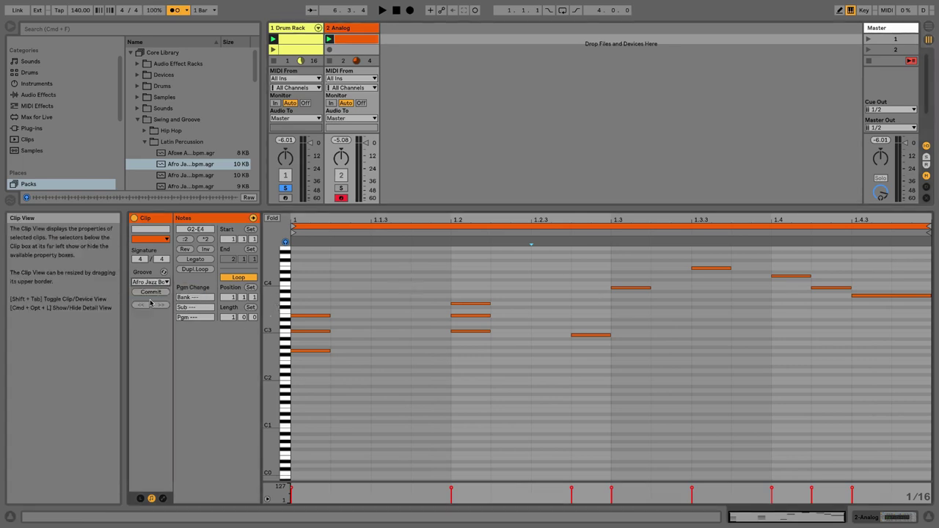
click(599, 314)
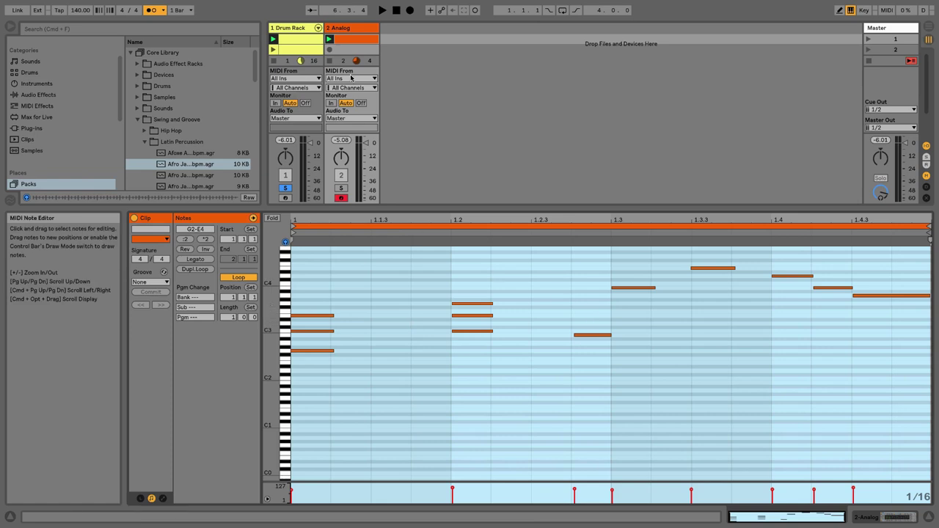
Play the clips and lower the Analog track's volume fader
click(442, 191)
key(space)
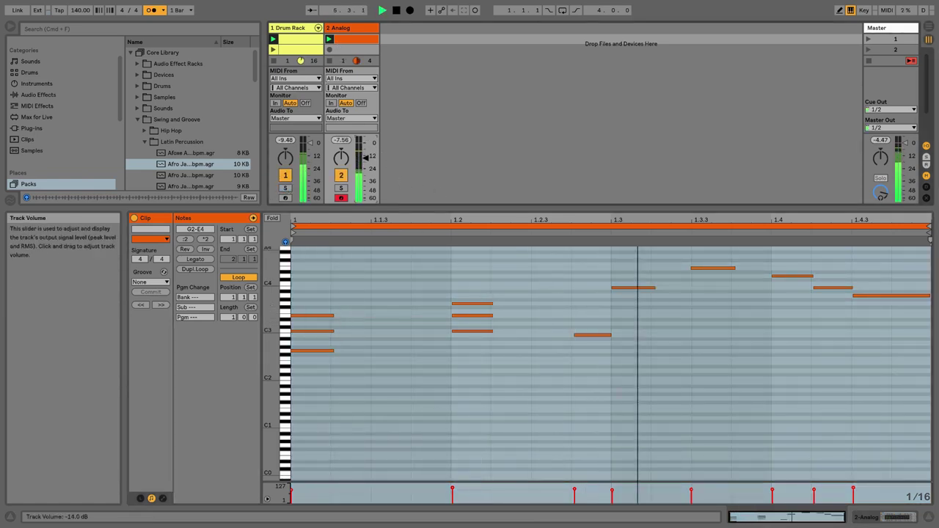
drag(367, 149, 375, 165)
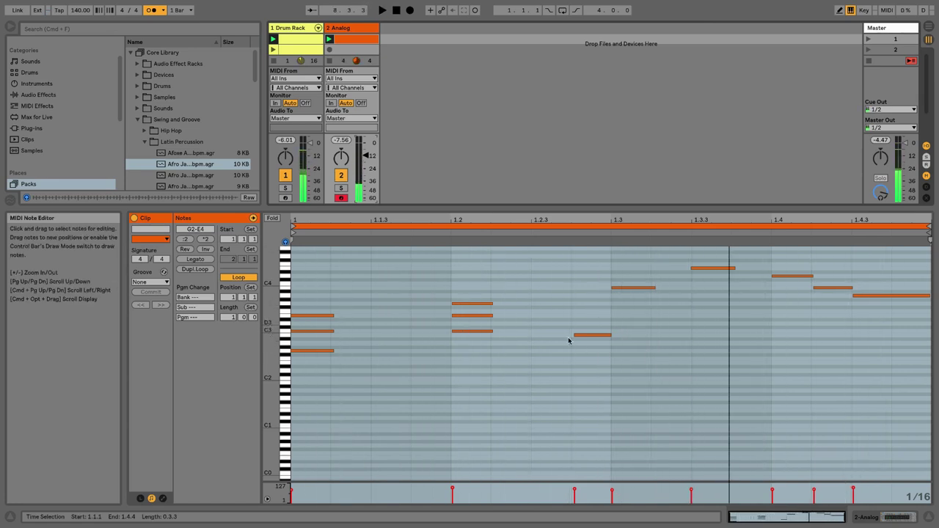
click(415, 339)
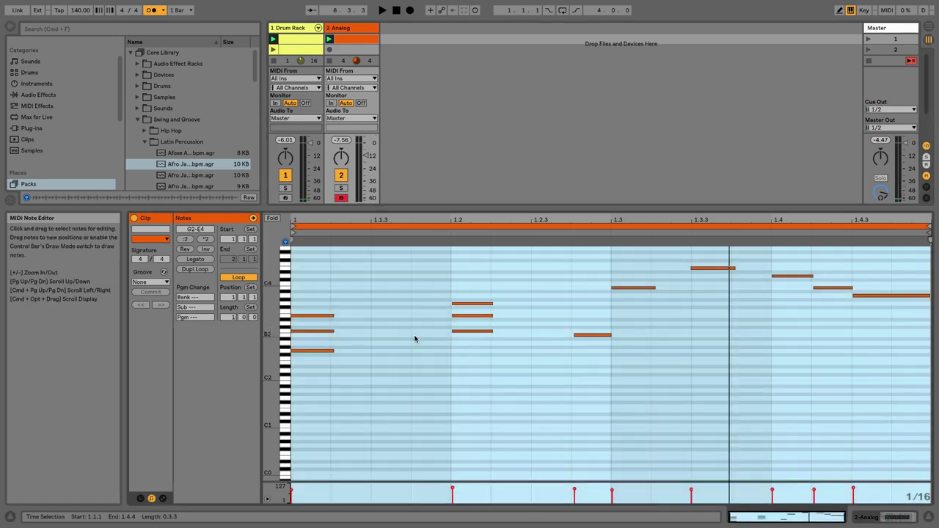
click(415, 339)
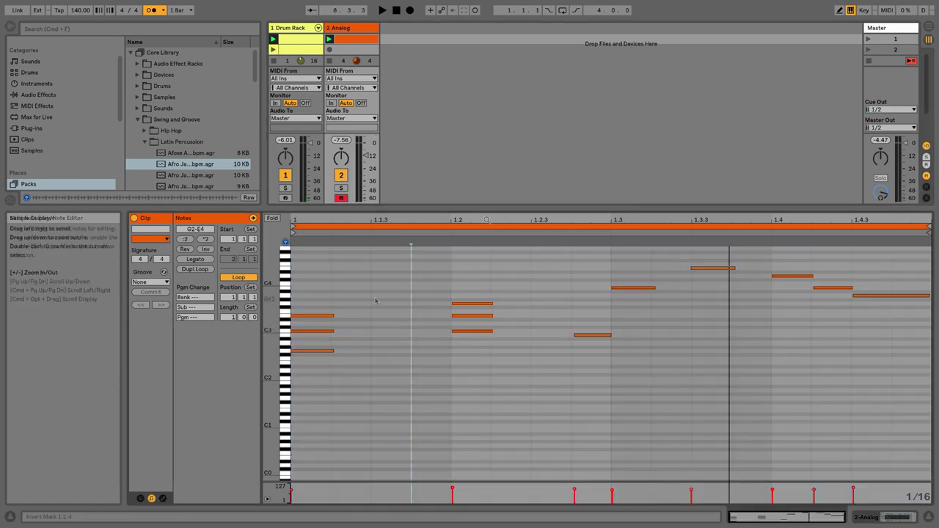
Delete the Analog track
click(294, 43)
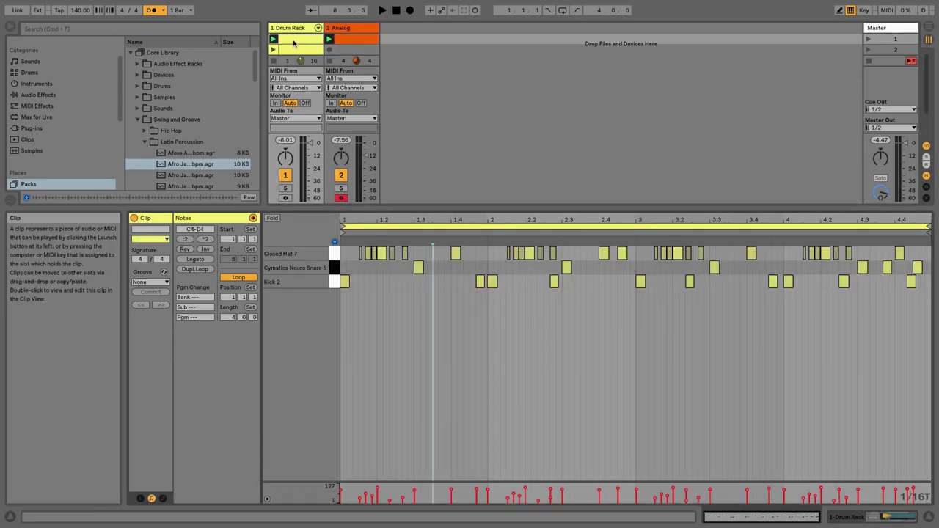
click(346, 37)
key(Delete)
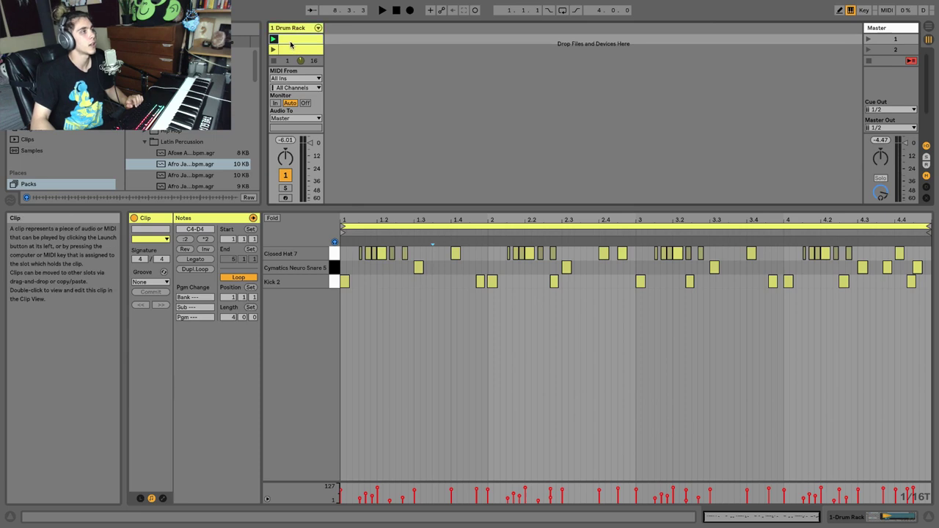
Double the drum clip's length to 8 bars and audition it
click(365, 282)
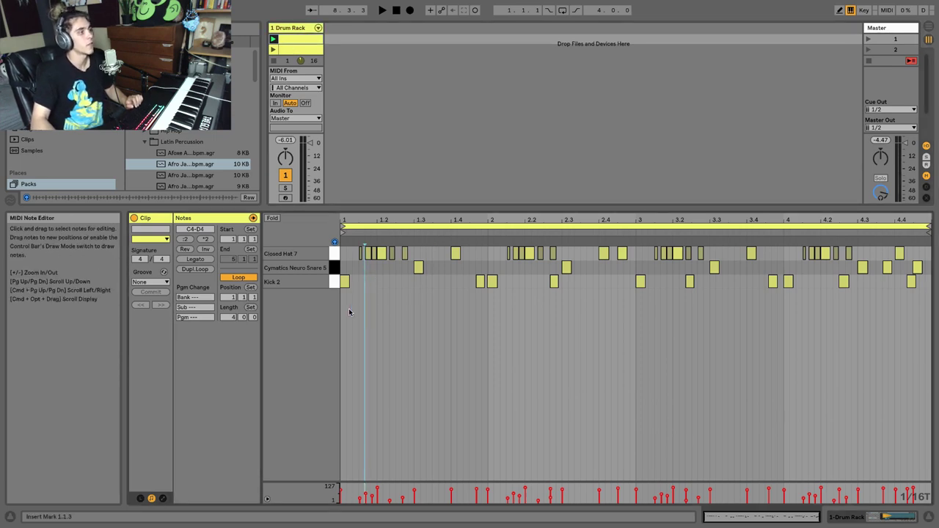
click(377, 293)
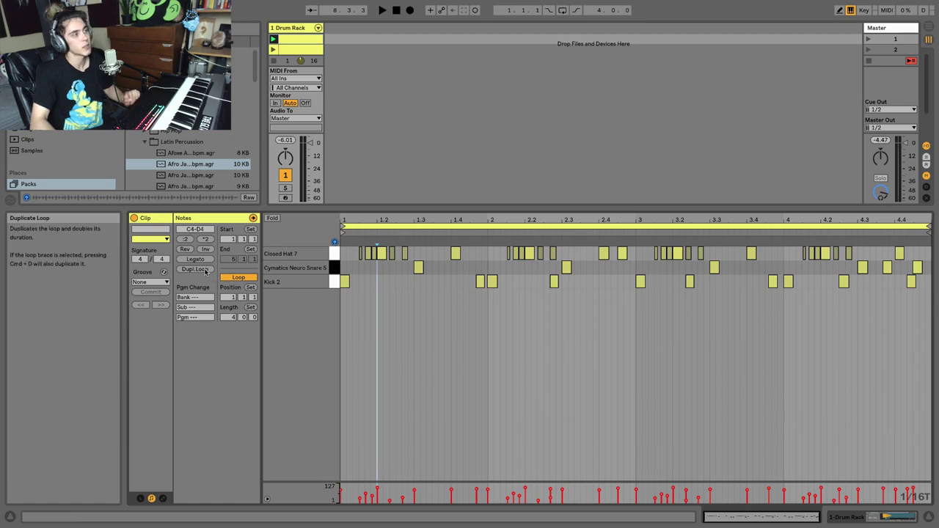
click(208, 240)
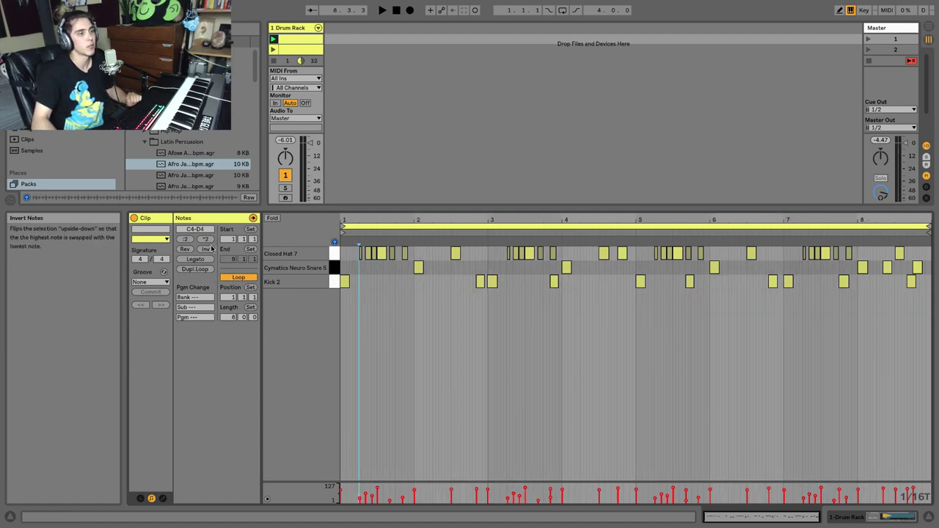
click(362, 277)
key(space)
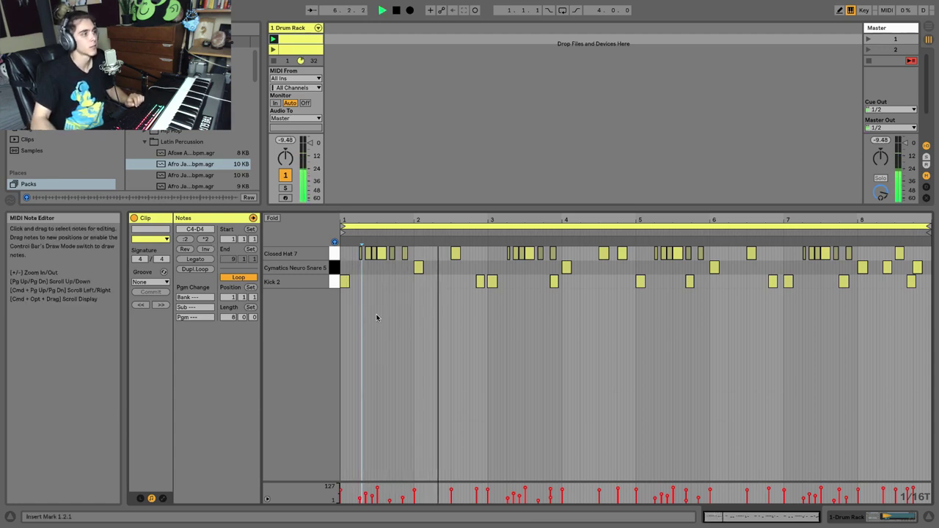
key(space)
Halve the drum clip to 2 bars, stretch it back to 4 bars, then reverse and play it
click(185, 239)
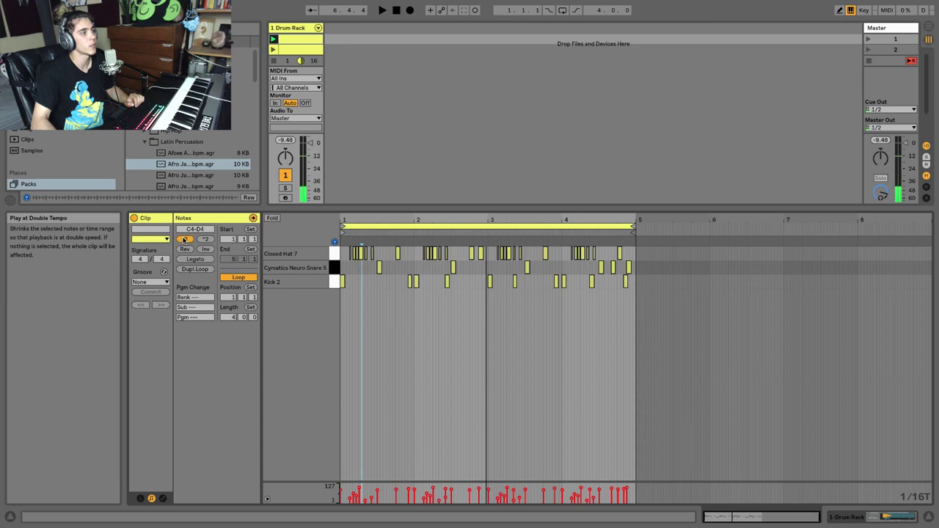
click(184, 240)
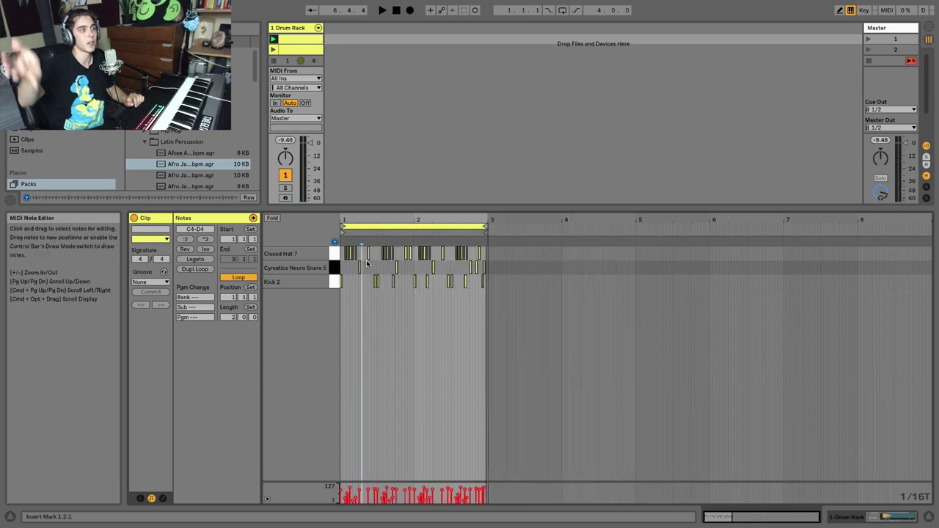
key(space)
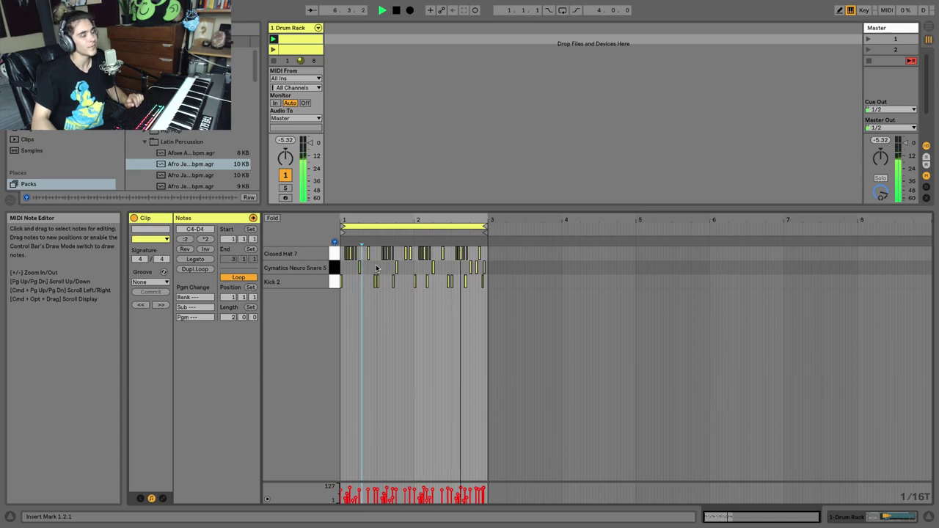
click(205, 239)
key(space)
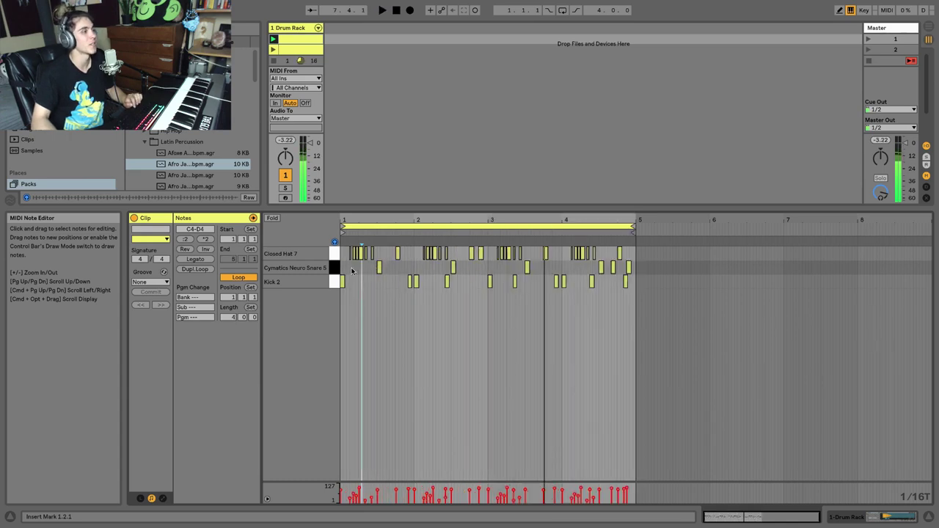
click(185, 250)
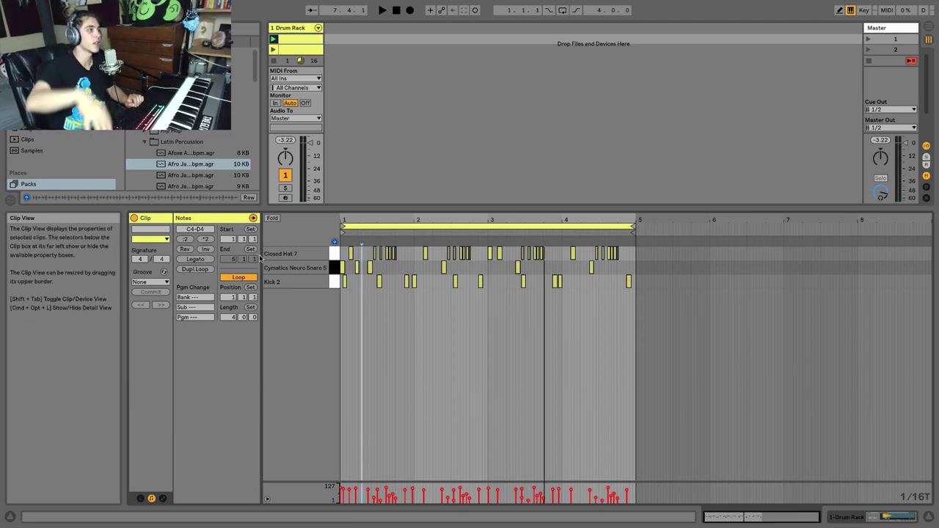
key(space)
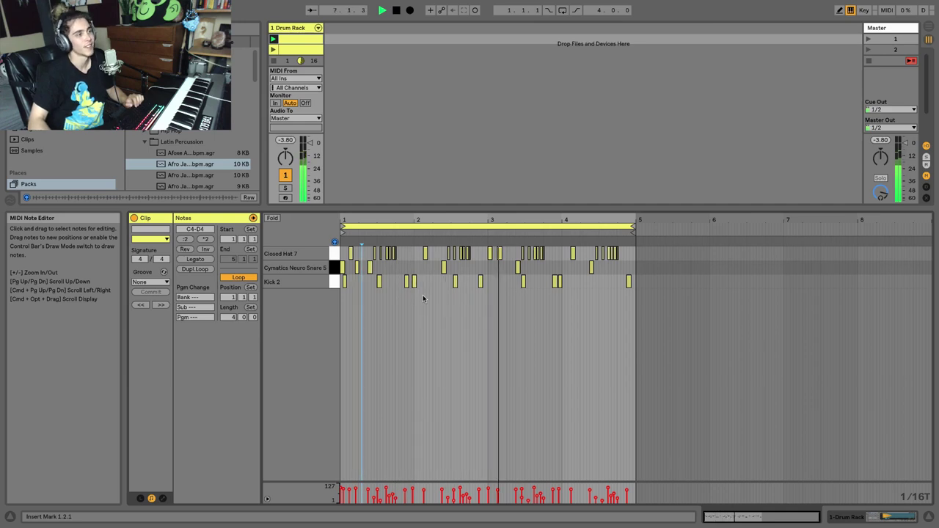
Delete the drum notes from 4.3.2 to the clip end, trying Rev and reverting it
key(ctrl+a)
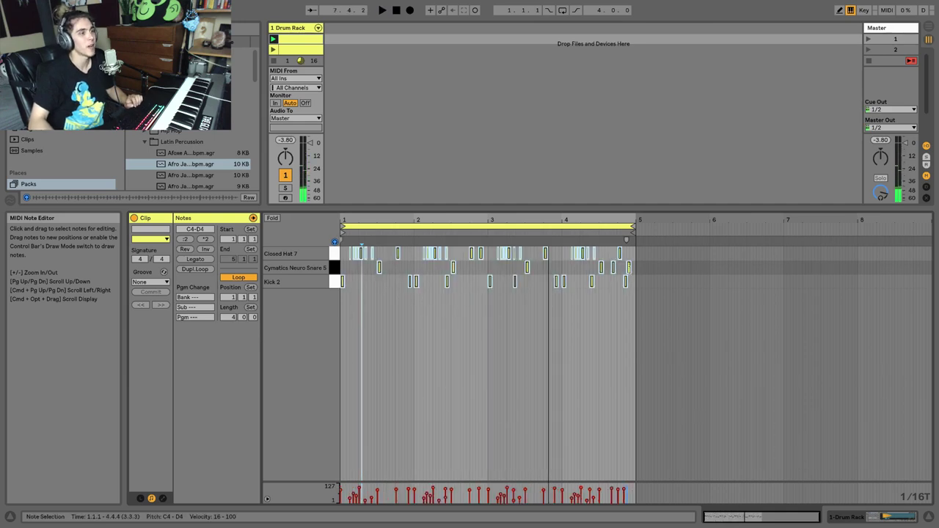
key(ctrl+z)
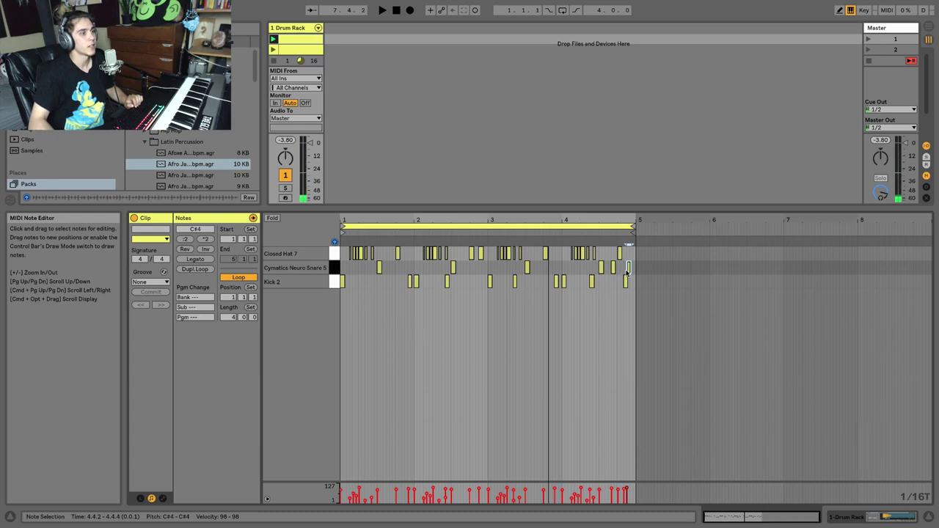
drag(606, 251, 636, 284)
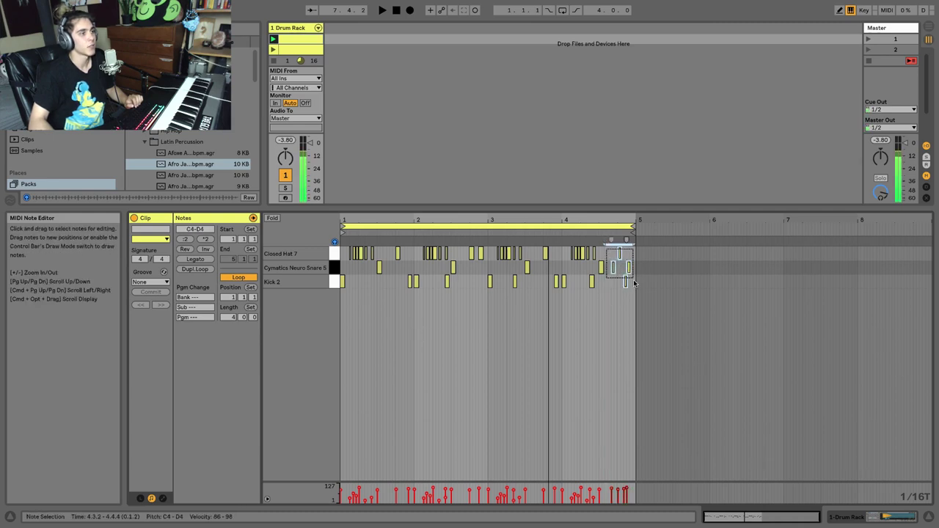
key(Delete)
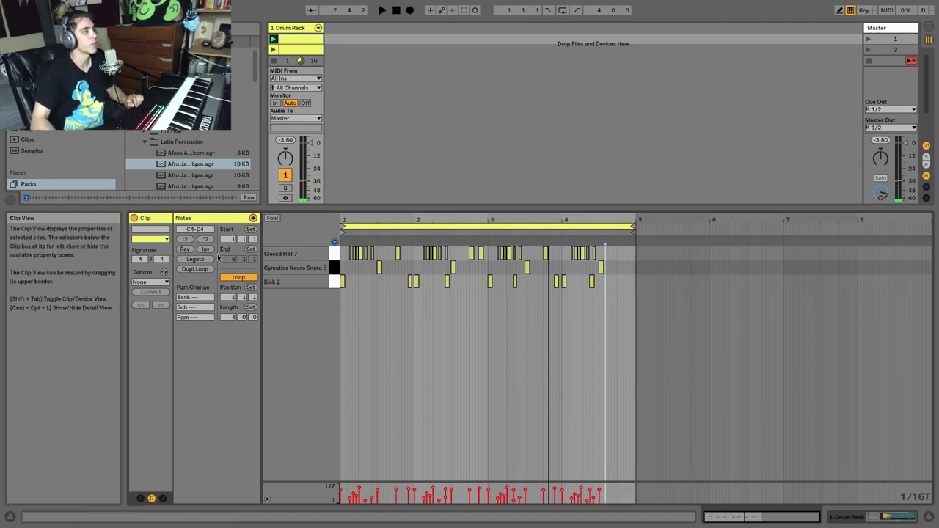
click(185, 250)
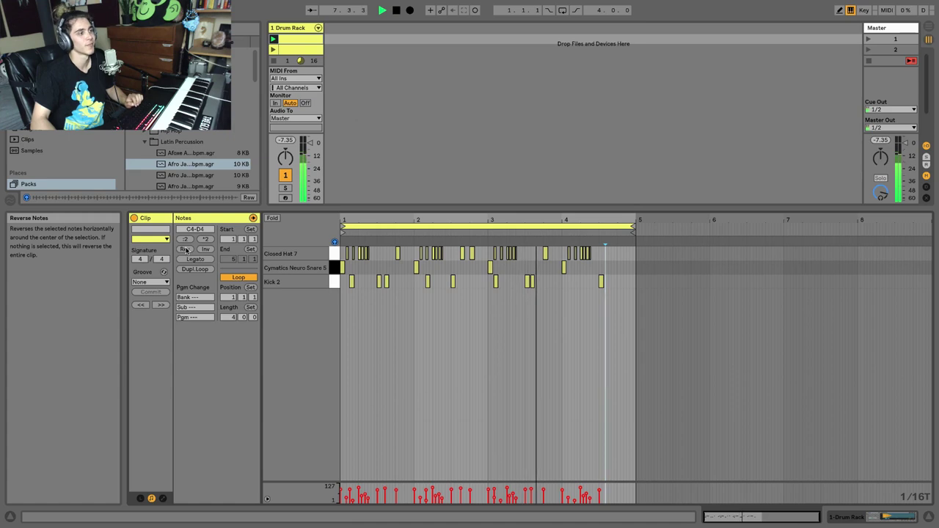
click(186, 250)
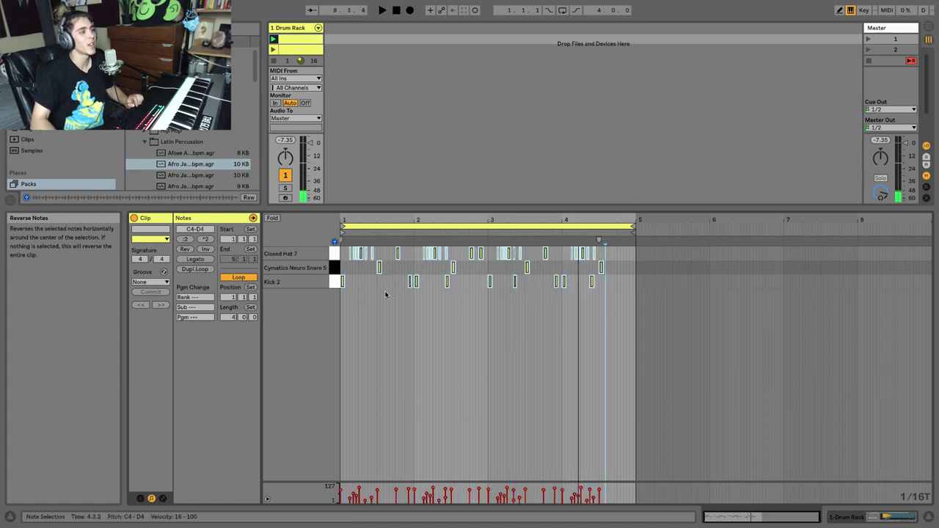
Reverse only the Closed Hat 7 notes and play the loop
click(397, 289)
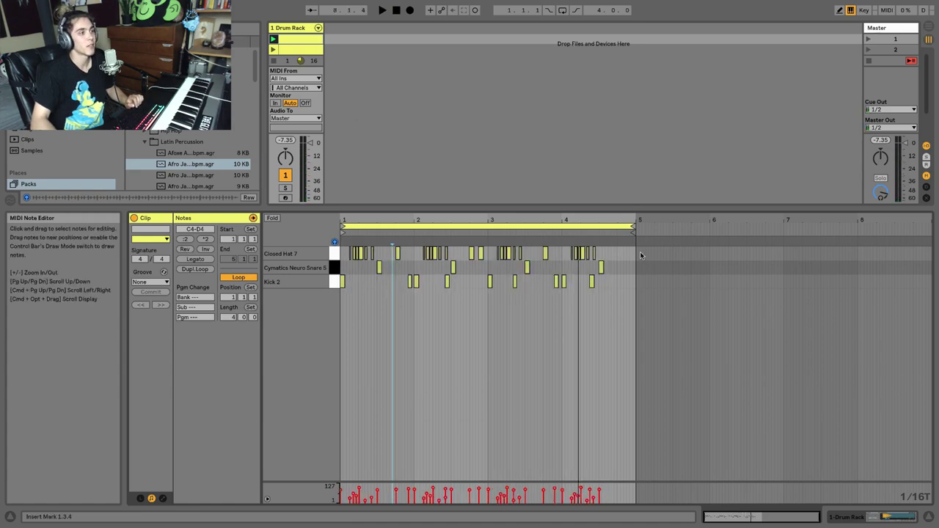
drag(636, 255, 344, 248)
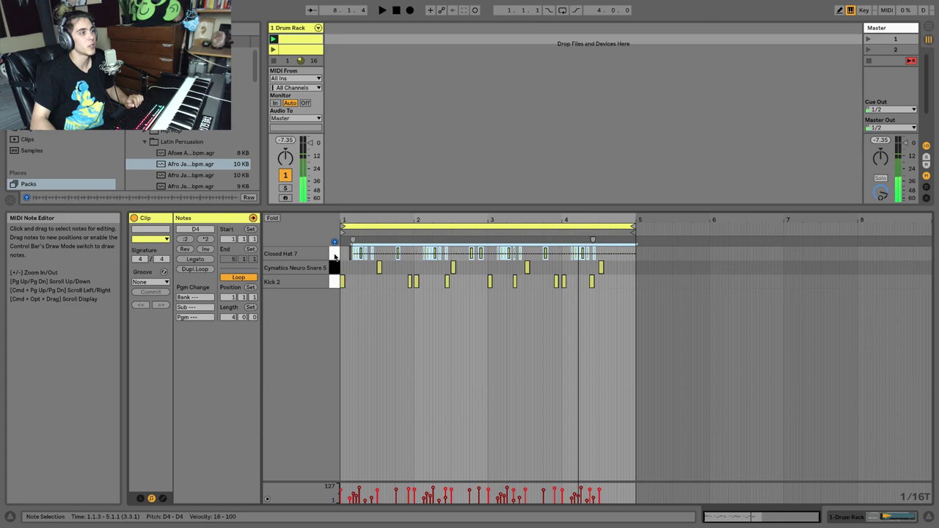
click(186, 250)
key(space)
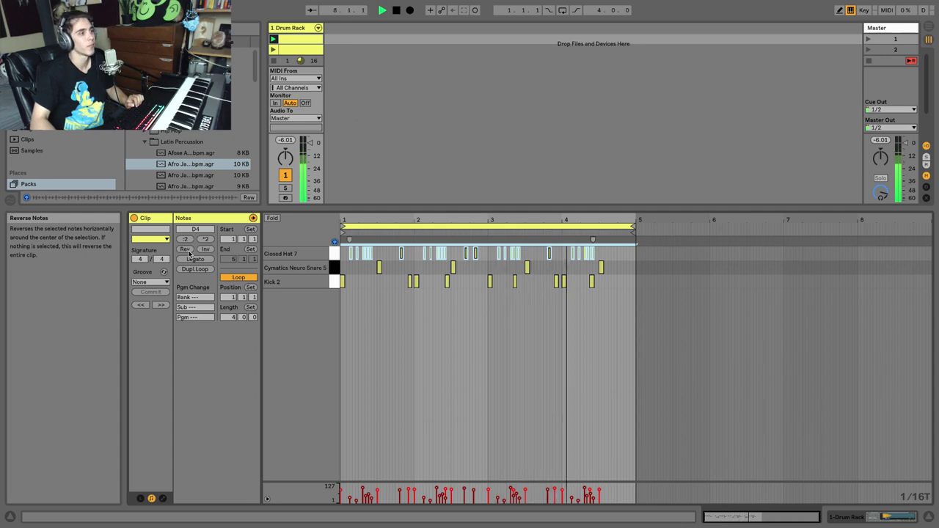
Un-reverse the Closed Hat notes and paste back the deleted notes near the end of bar 4
key(space)
click(187, 250)
click(361, 274)
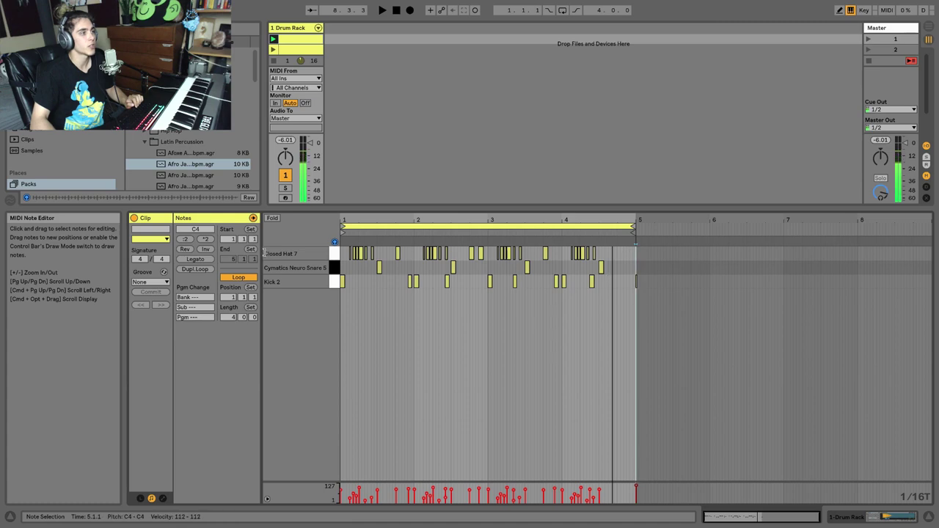
click(636, 284)
key(ctrl+v)
Select all notes, audition the clip, and undo the Kick 2 / Closed Hat 7 row swap
key(ctrl+a)
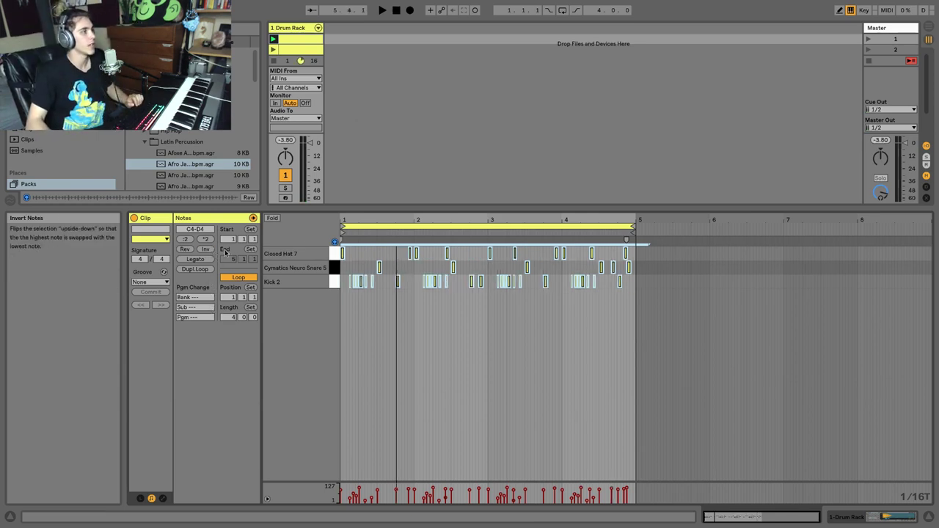
drag(348, 228, 355, 308)
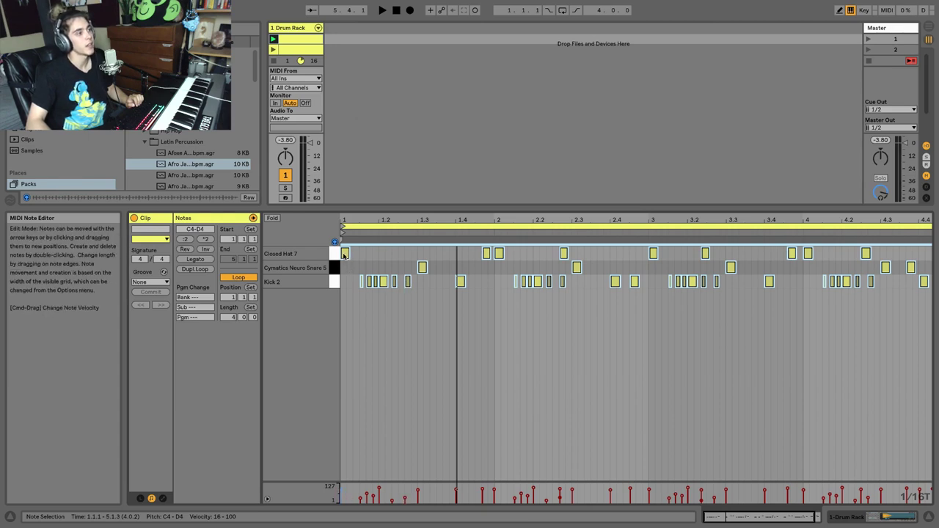
key(space)
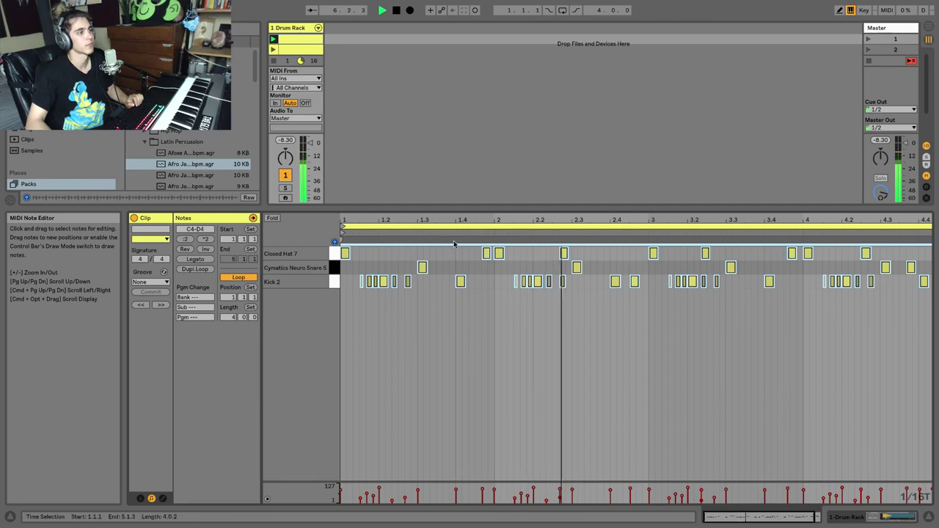
drag(462, 224, 462, 219)
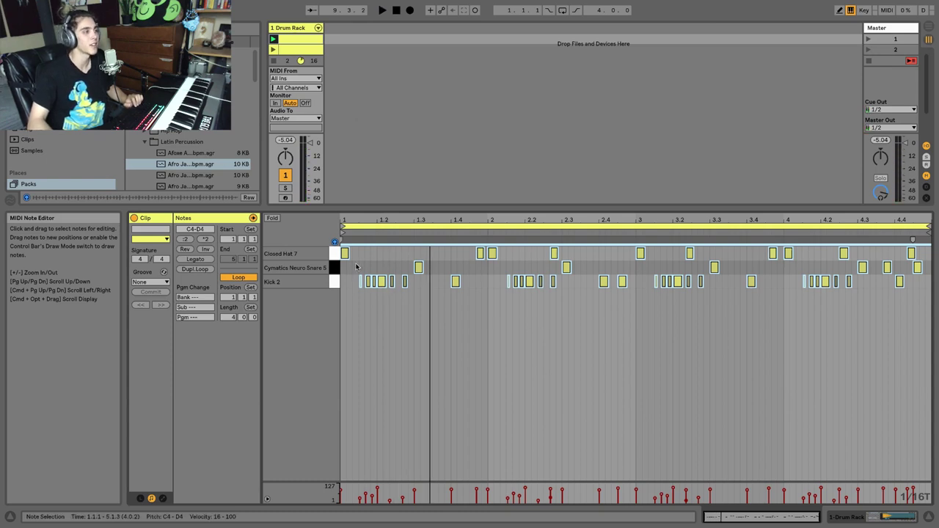
key(super+z)
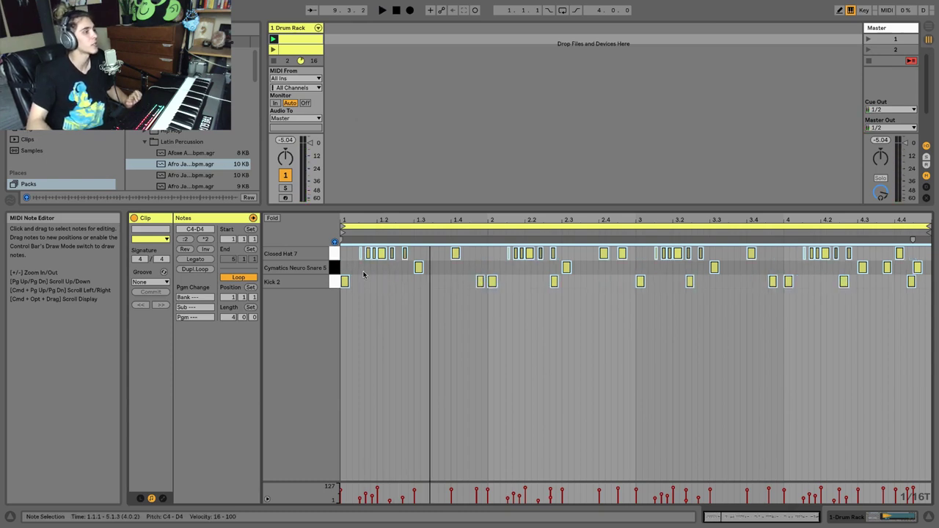
Try lengthening the note near beat 1.3, then undo it
click(363, 273)
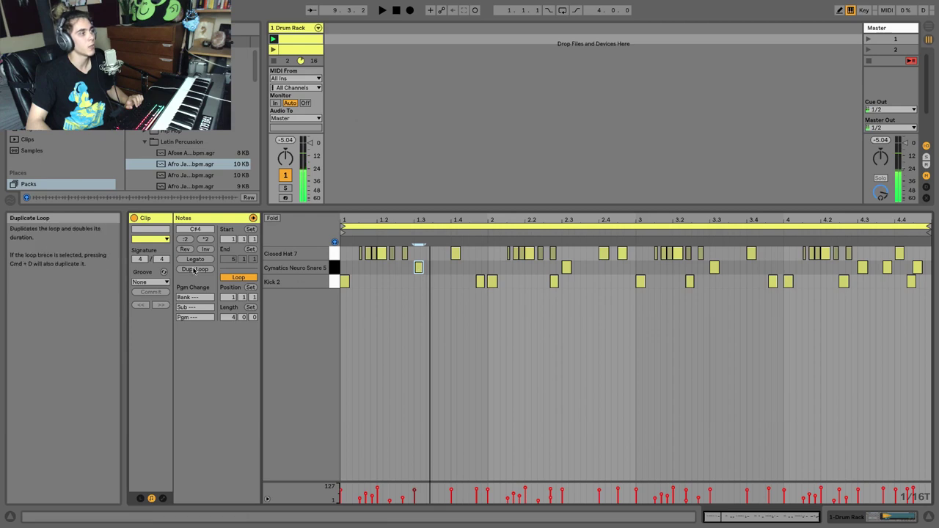
drag(422, 268, 450, 267)
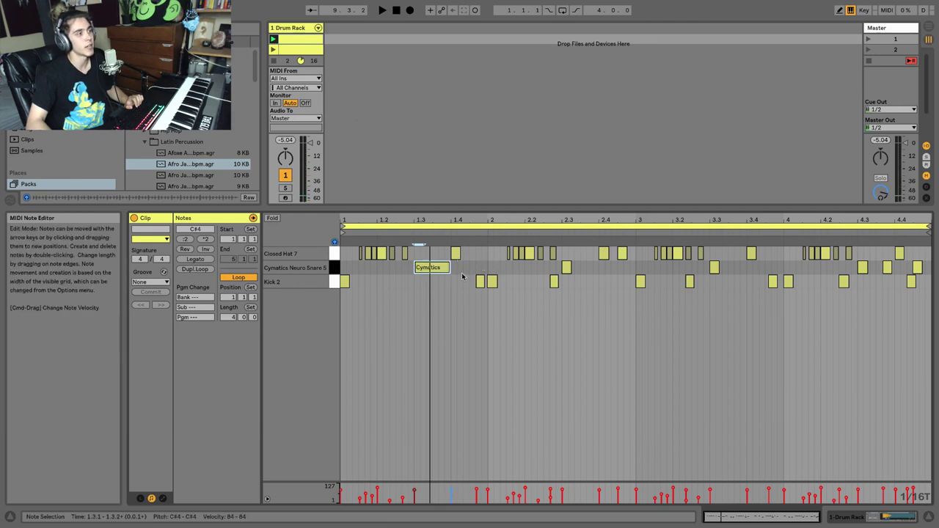
key(super+z)
key(super+z)
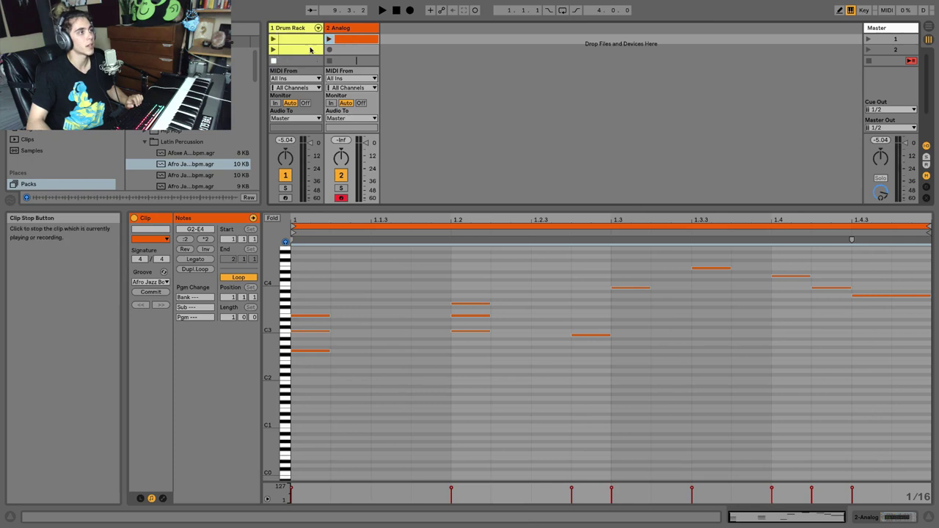
Stretch the beat 1.2 chord to three sixteenths, play the Analog clip, then shorten it back to one sixteenth
click(382, 272)
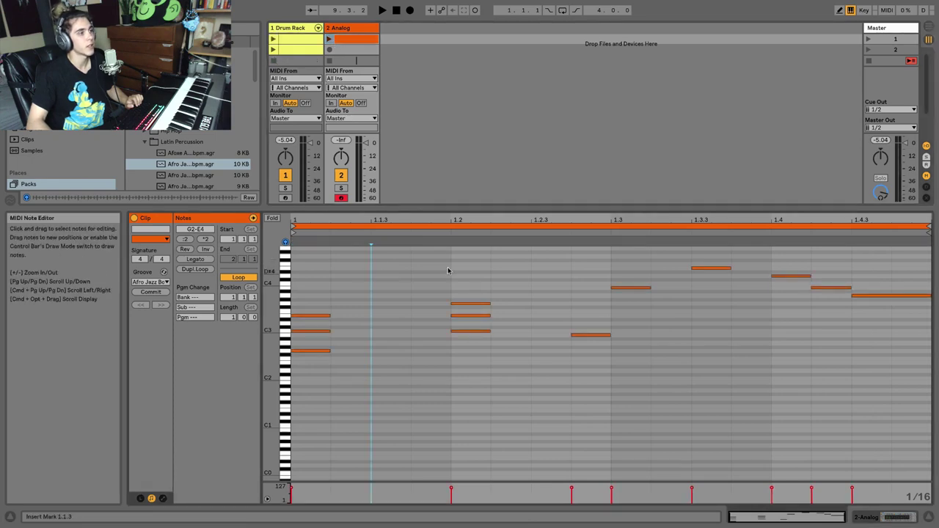
drag(449, 271, 499, 339)
key(shift+Right)
key(shift+Right)
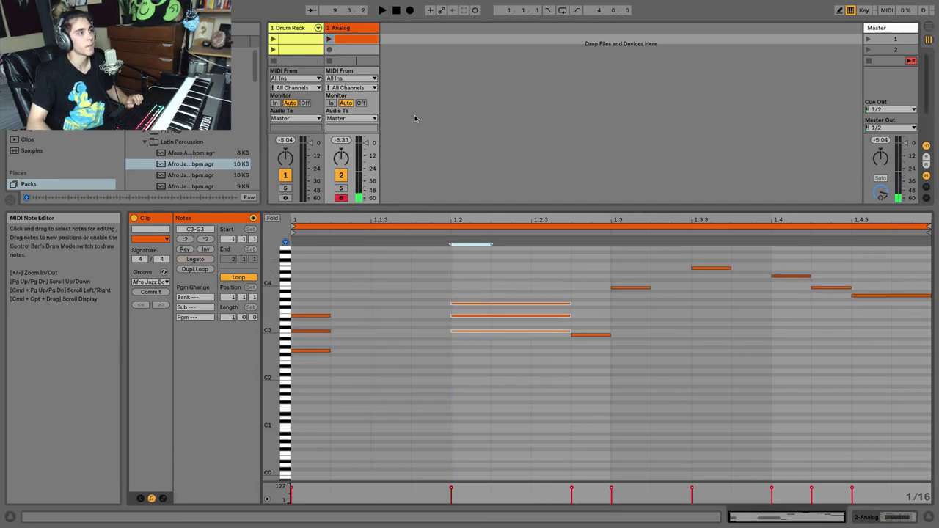
click(330, 39)
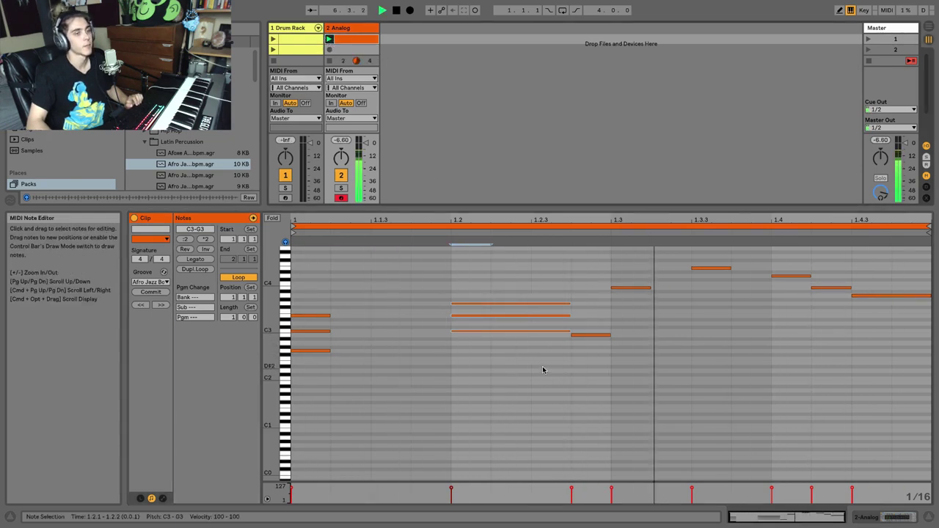
key(shift+Left)
key(shift+Left)
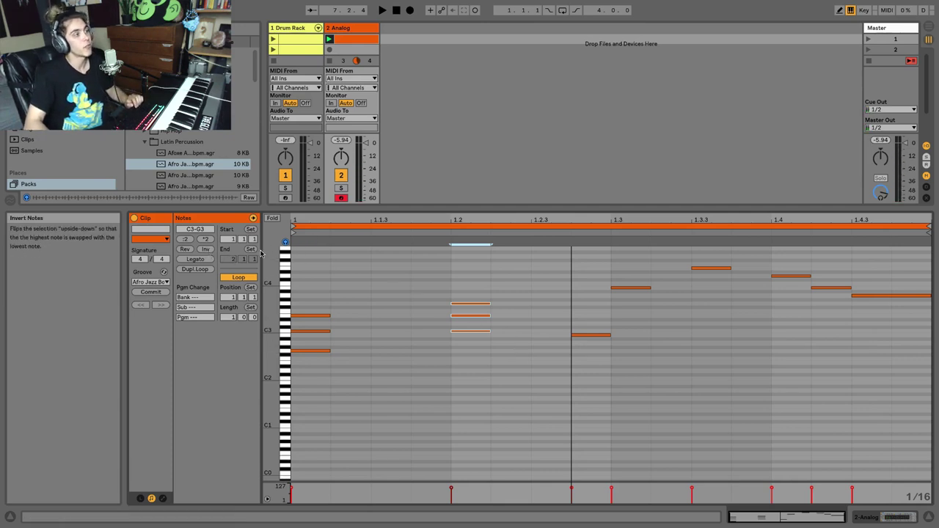
drag(293, 238, 830, 446)
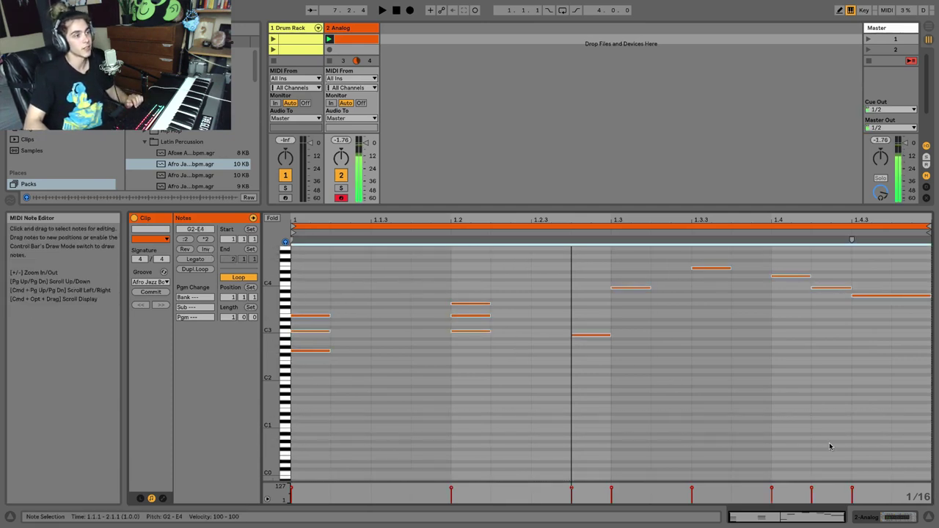
click(205, 250)
key(space)
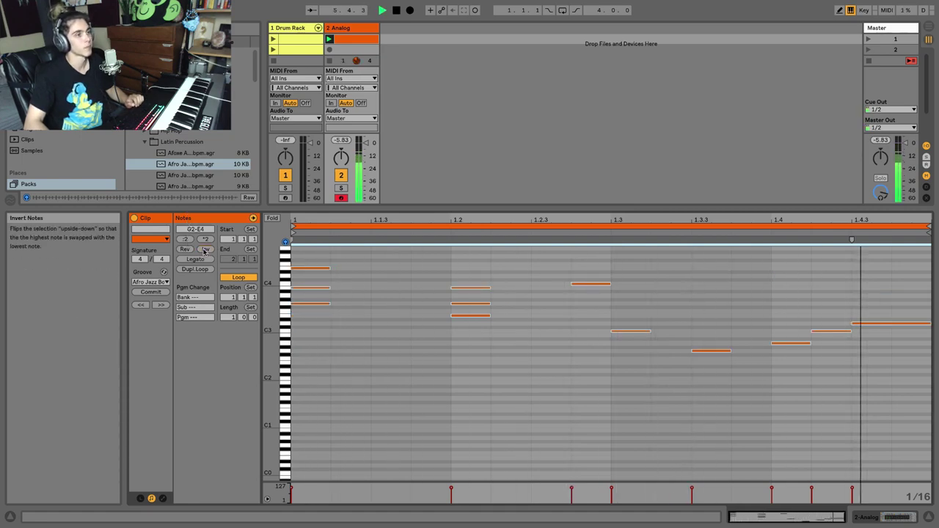
click(185, 251)
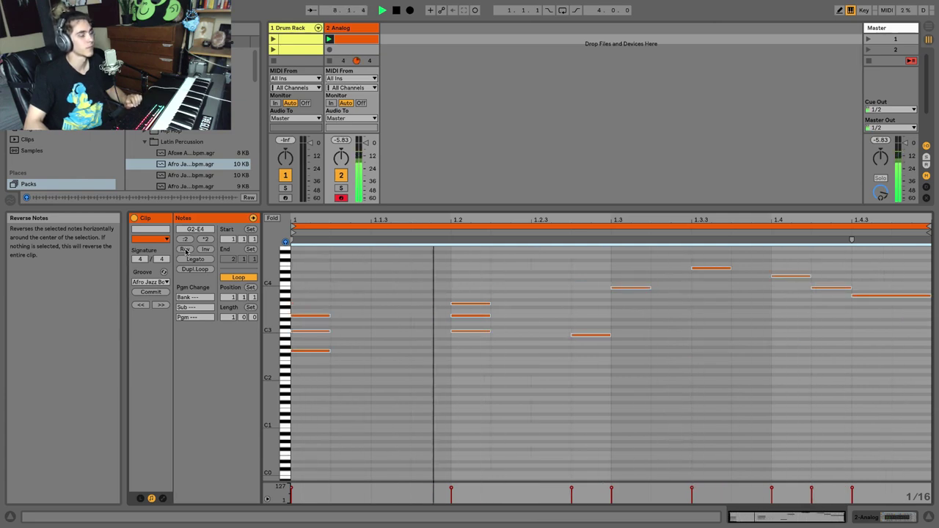
click(185, 251)
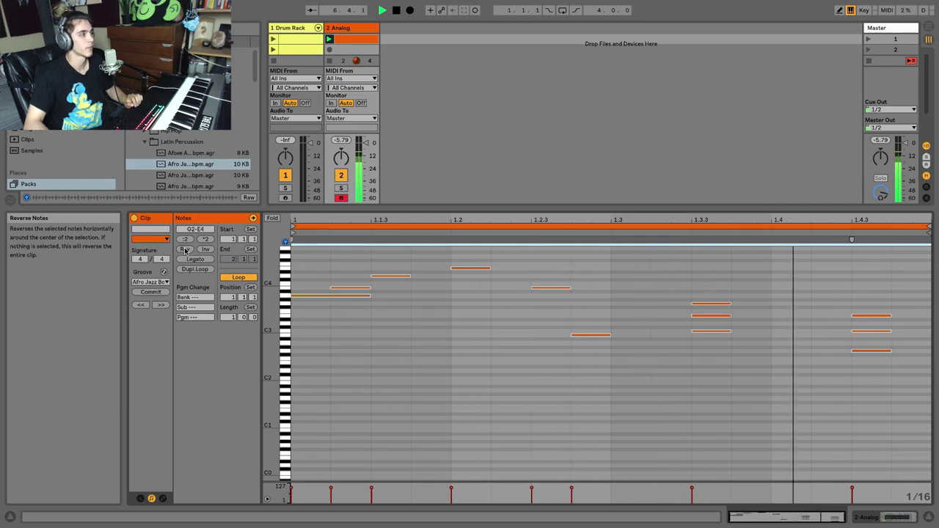
click(185, 250)
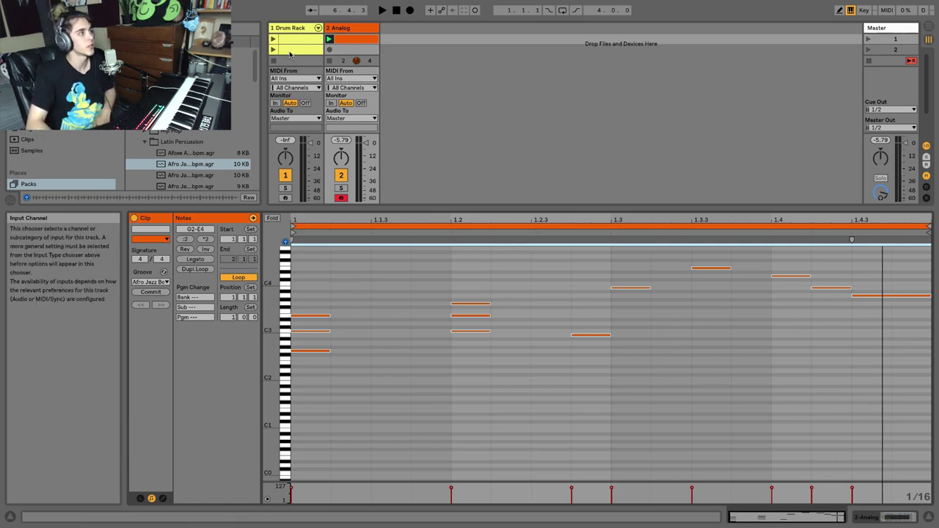
Show the Drum Rack pattern, add a test note at 2.1.1, then delete it
click(299, 138)
click(375, 262)
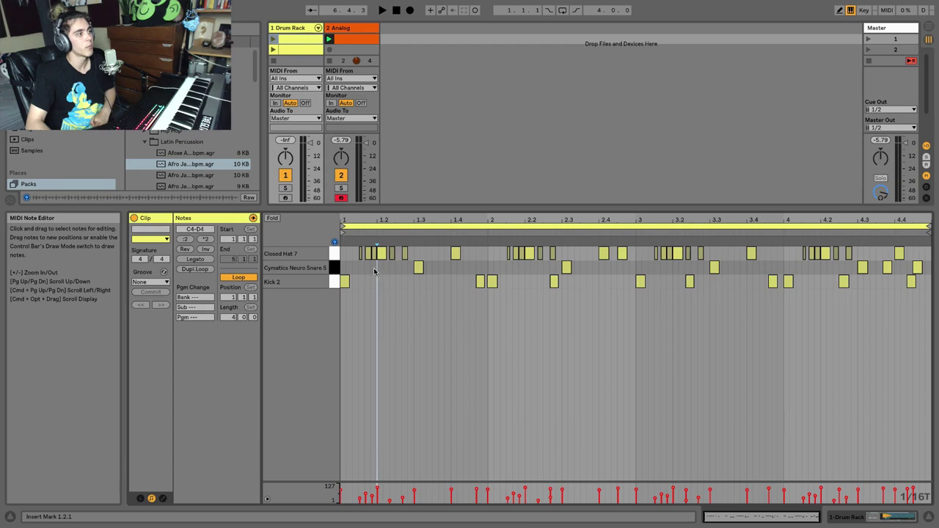
click(331, 254)
click(333, 281)
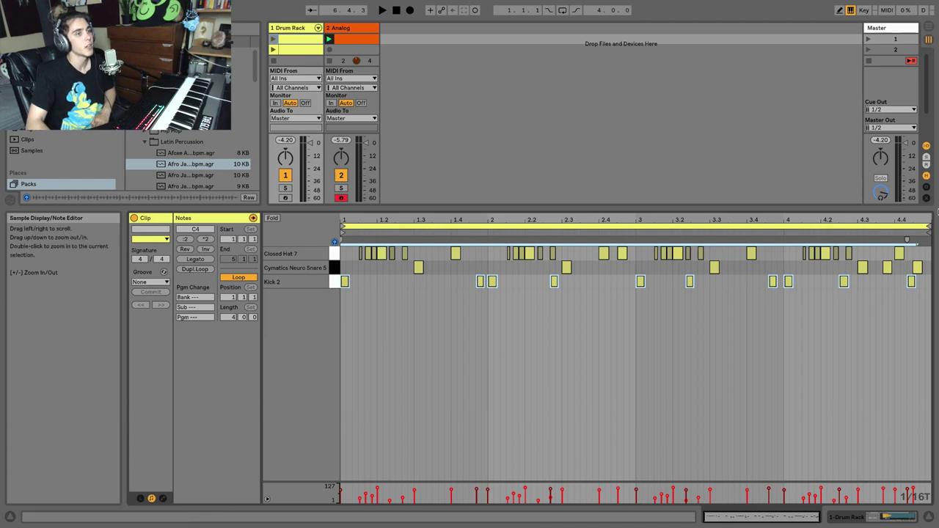
double_click(515, 281)
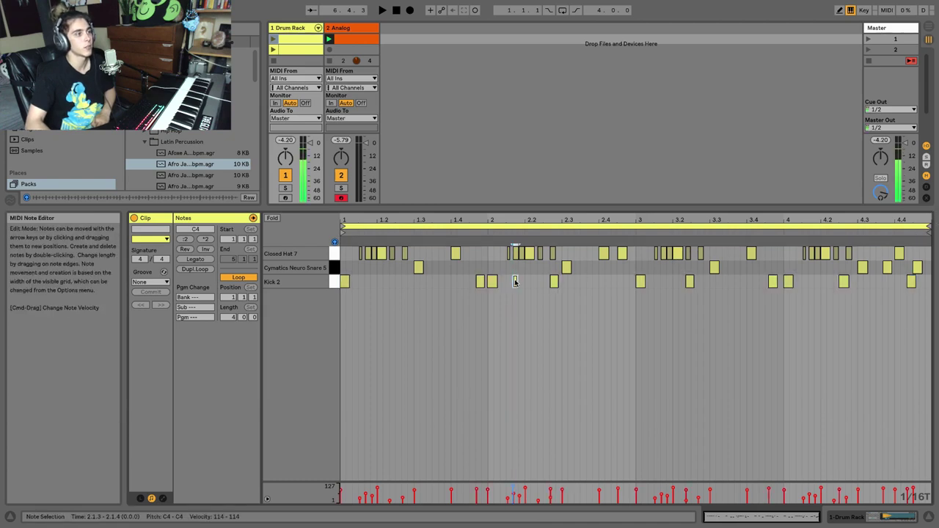
drag(515, 281, 489, 269)
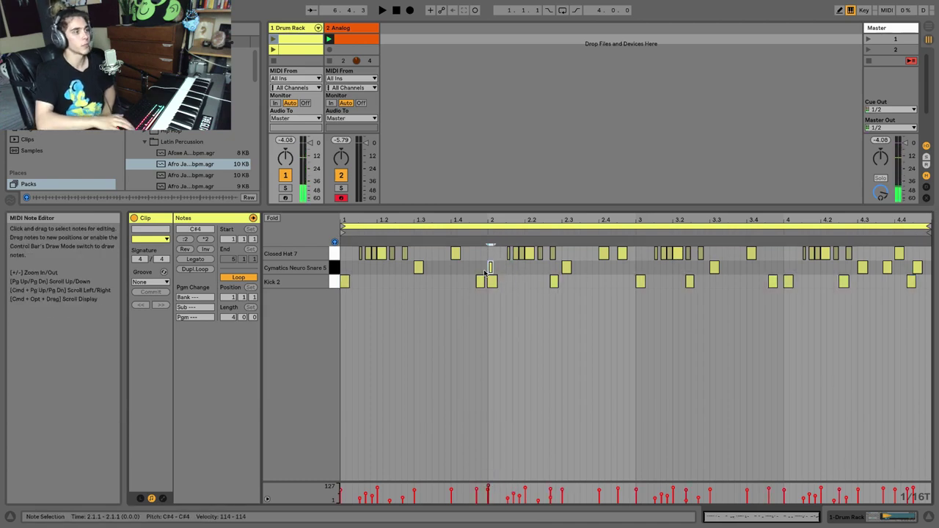
key(Delete)
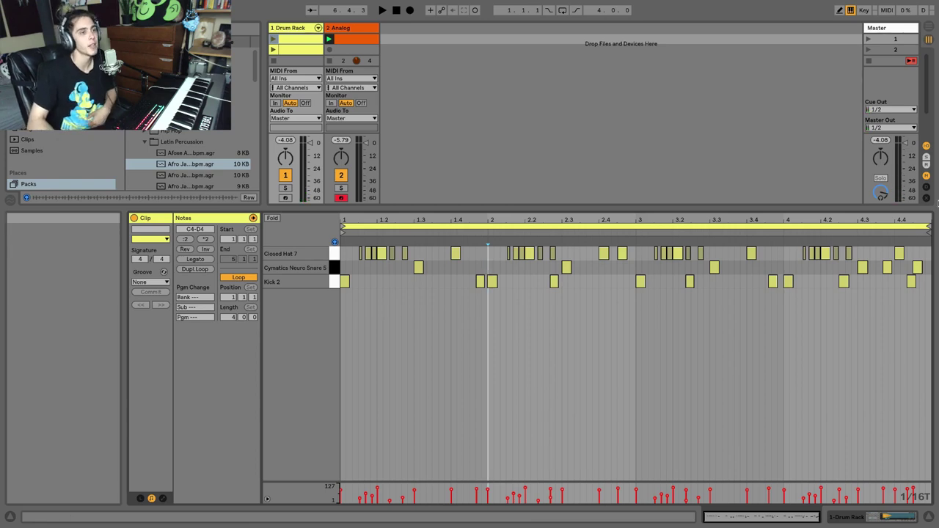
Shorten the loop to around bar 2.4, turn looping off, move the clip end near bar 2, and play
drag(931, 228, 580, 239)
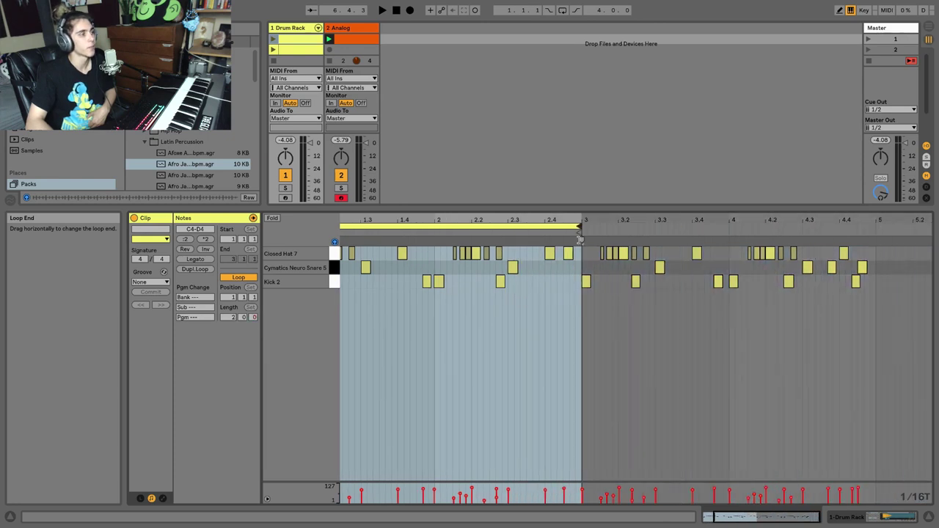
click(240, 277)
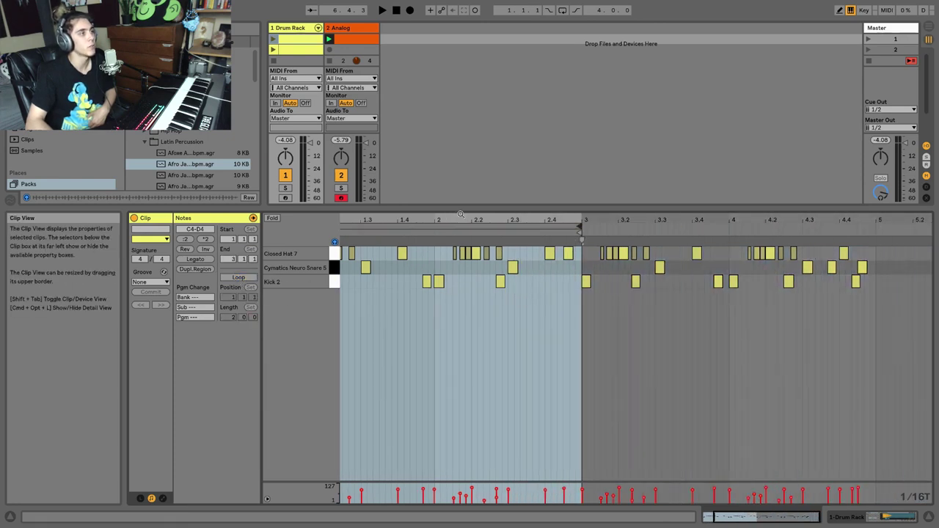
double_click(461, 214)
mouse_move(603, 238)
mouse_down()
mouse_move(624, 239)
mouse_move(474, 247)
mouse_up()
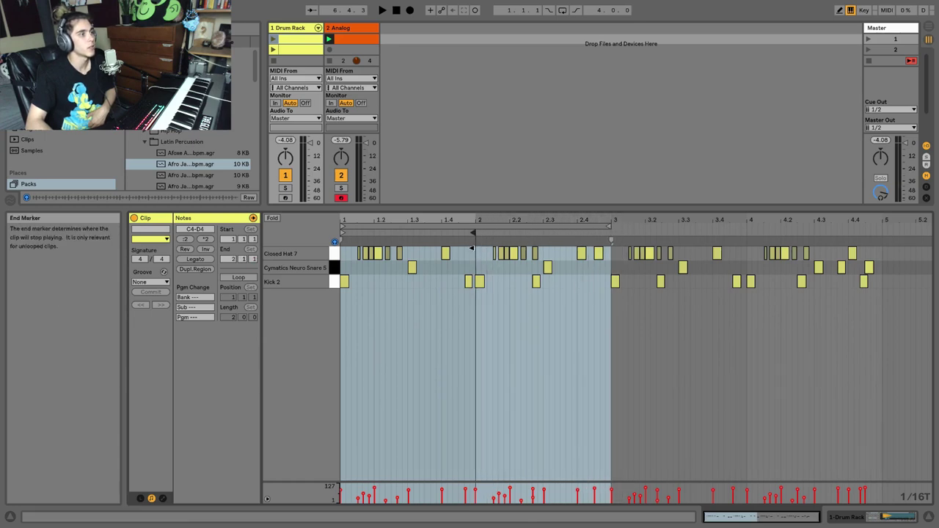
click(273, 38)
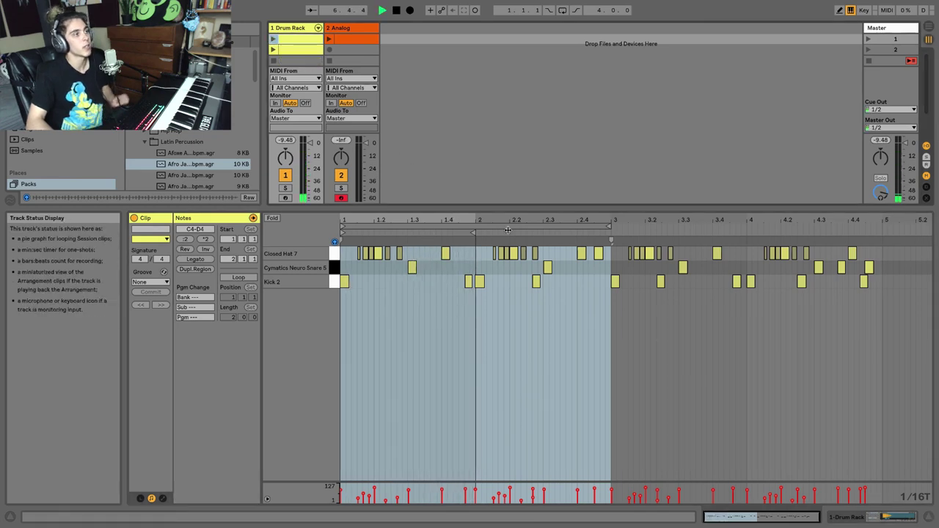
Re-enable looping, audition a loop ending near 1.3, then extend the loop back to bar 5
click(602, 225)
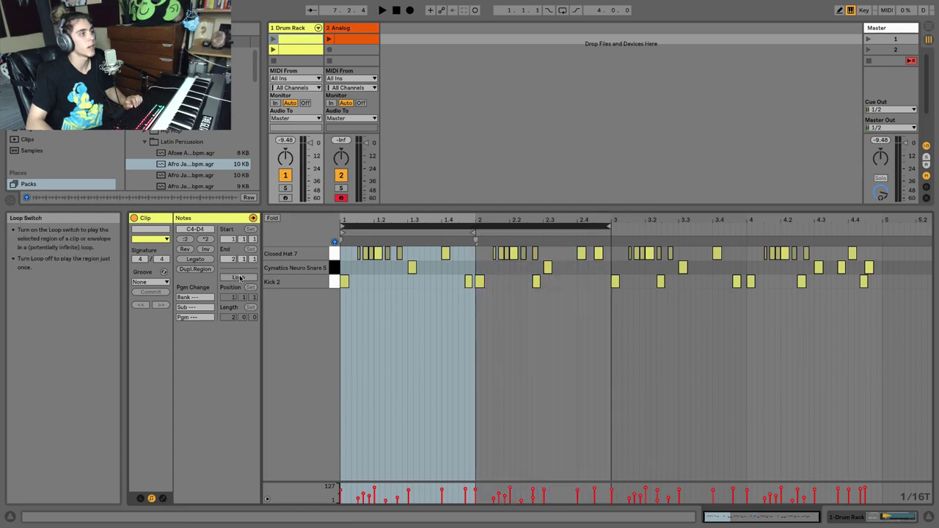
key(ctrl+l)
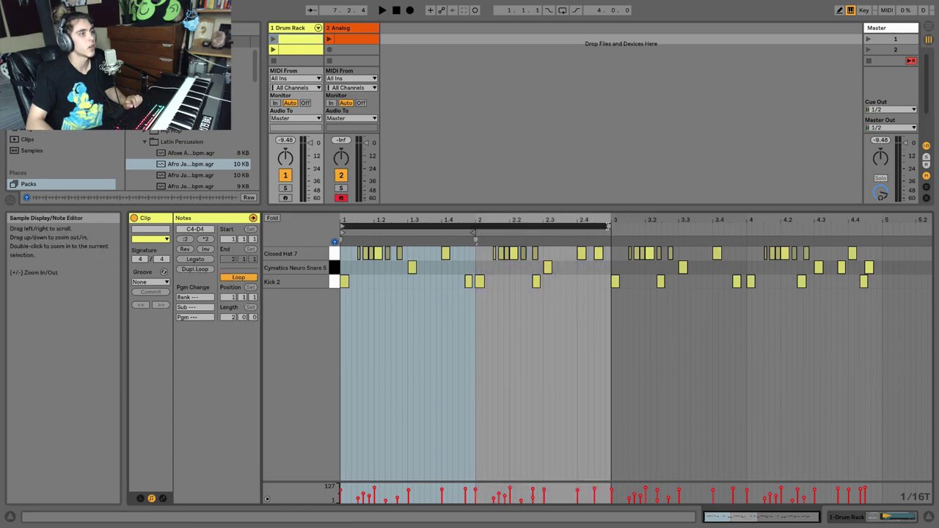
drag(607, 226, 406, 226)
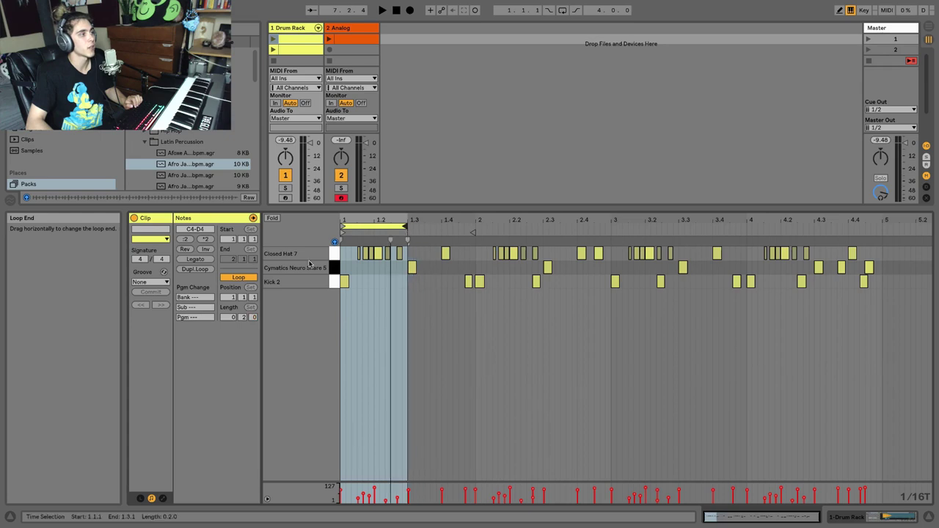
key(space)
click(275, 39)
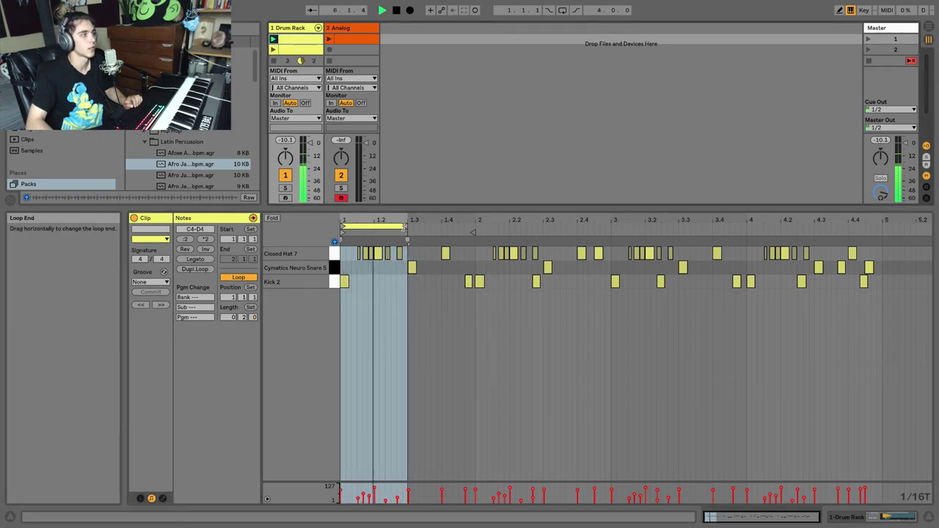
mouse_move(402, 229)
mouse_down()
mouse_move(905, 229)
mouse_move(833, 234)
mouse_up()
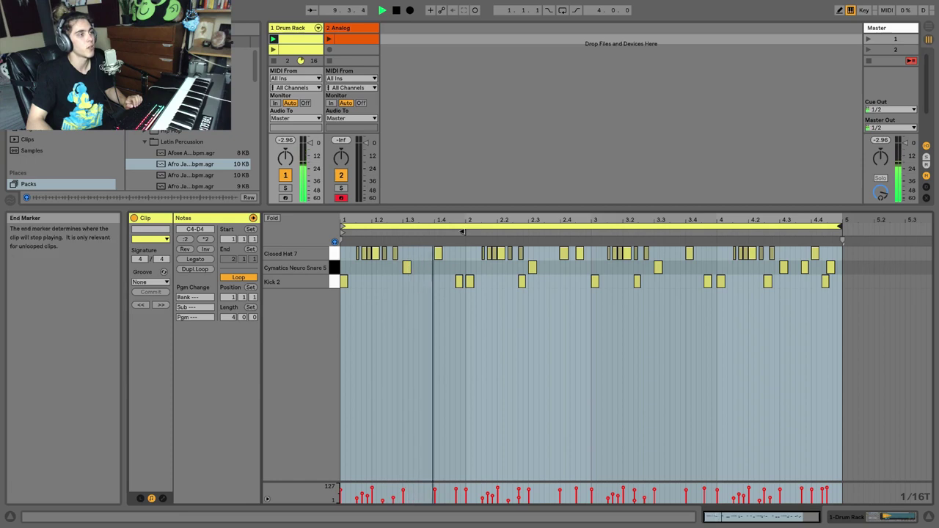
key(space)
drag(463, 234, 841, 233)
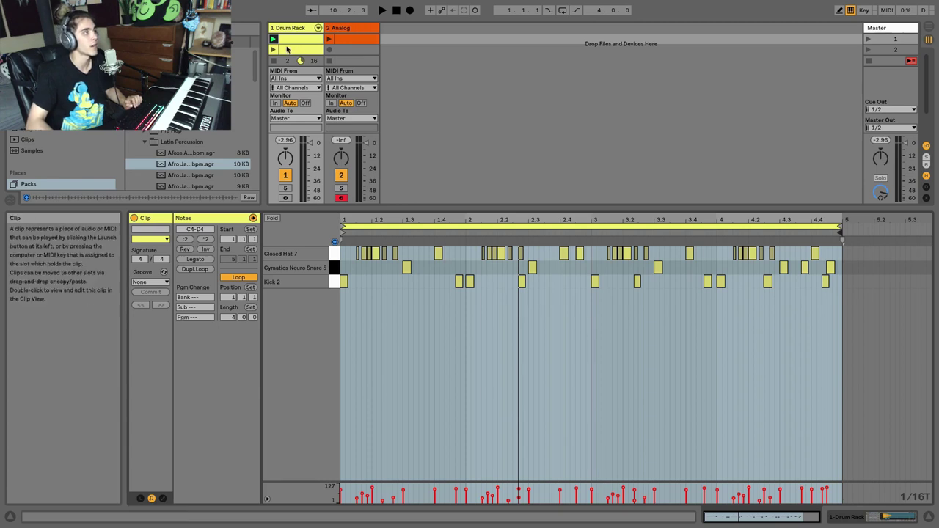
Add a C#3 note at 1.1.2 in the Analog melody, move it to 1.1.3, then delete it
click(334, 44)
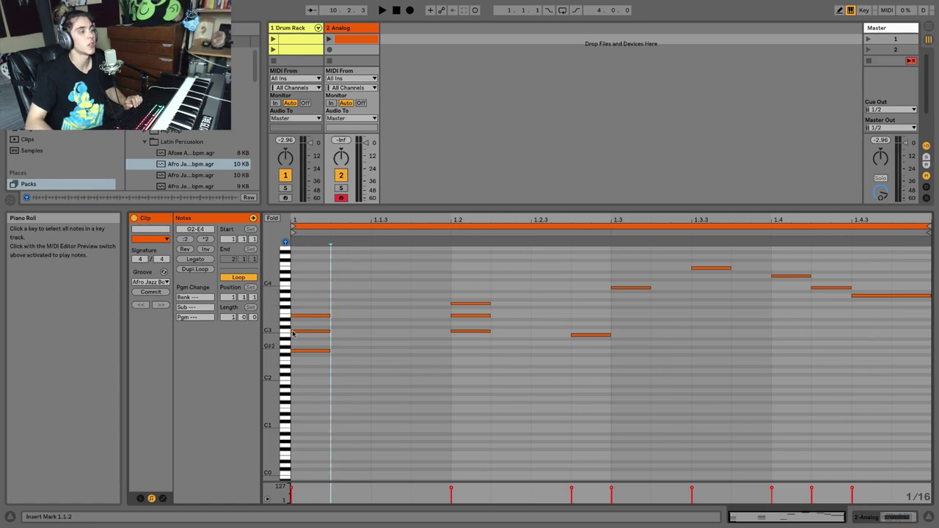
double_click(357, 329)
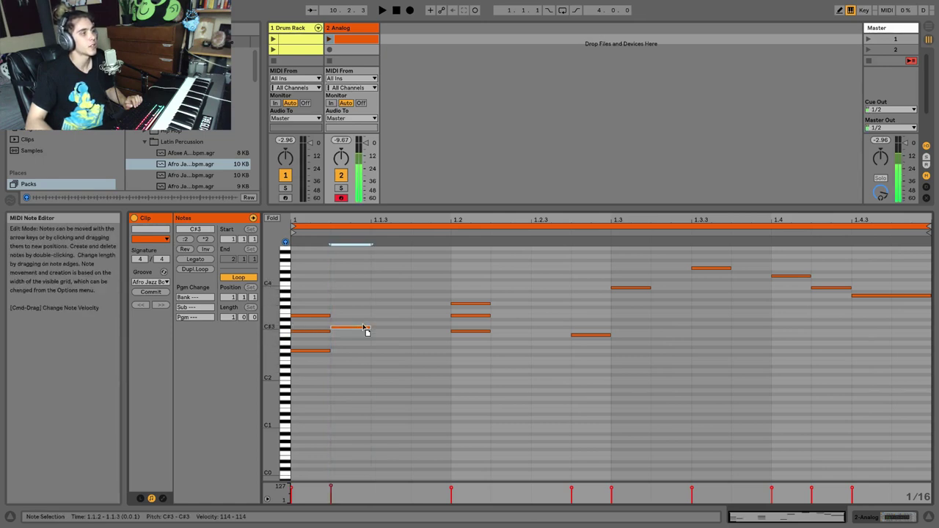
drag(366, 329, 411, 328)
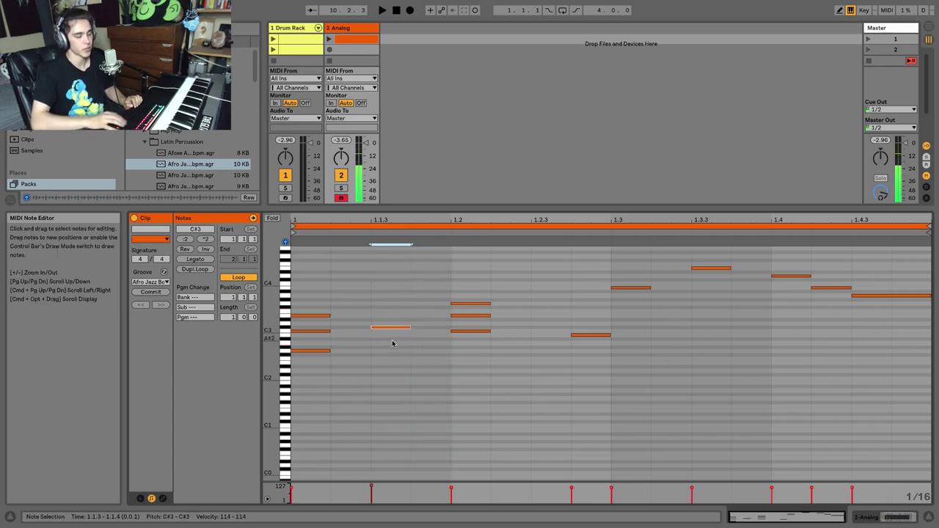
key(Delete)
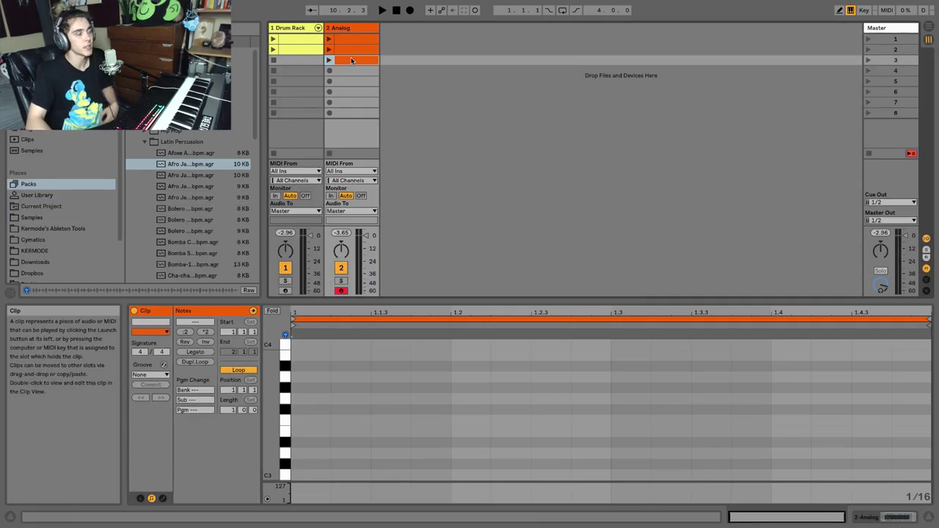
Create an empty Analog clip, then in Arrangement mark bars 14–19, inserting and undoing a MIDI clip
click(354, 71)
double_click(354, 71)
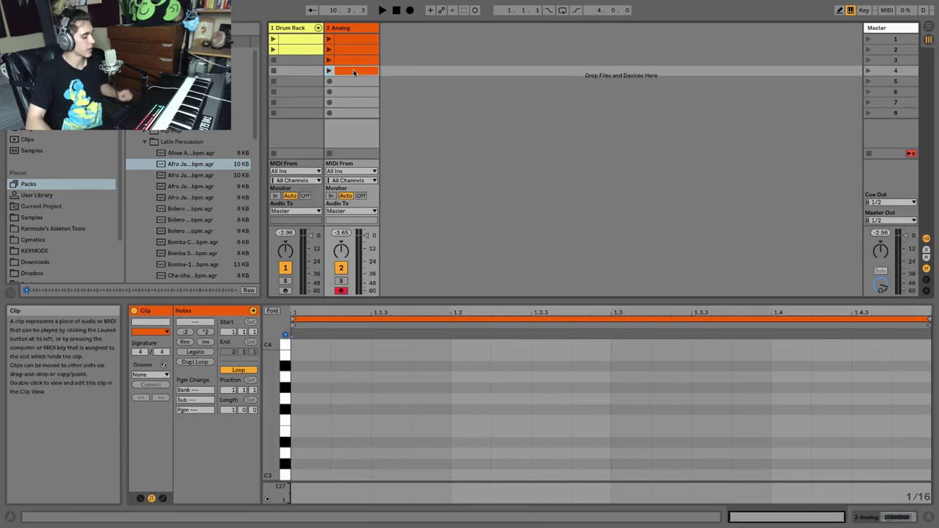
key(Tab)
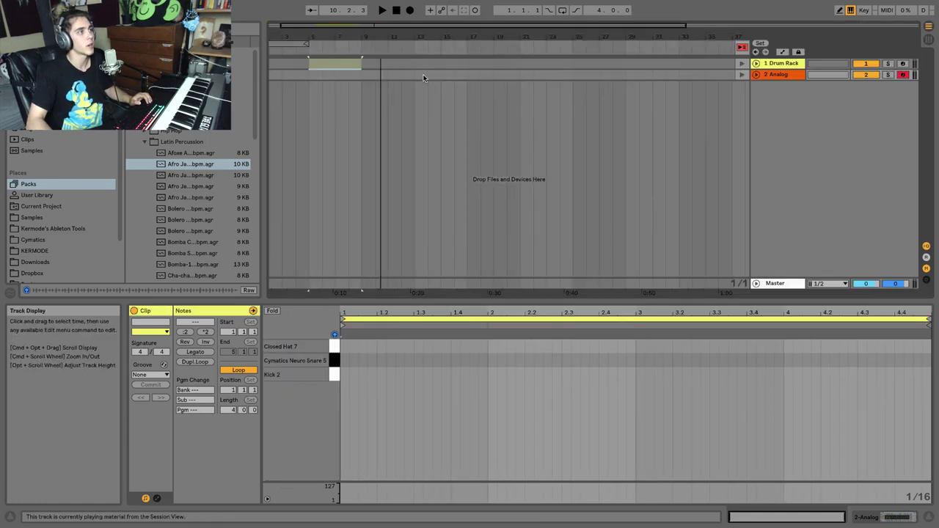
drag(428, 74, 491, 76)
key(super+shift+m)
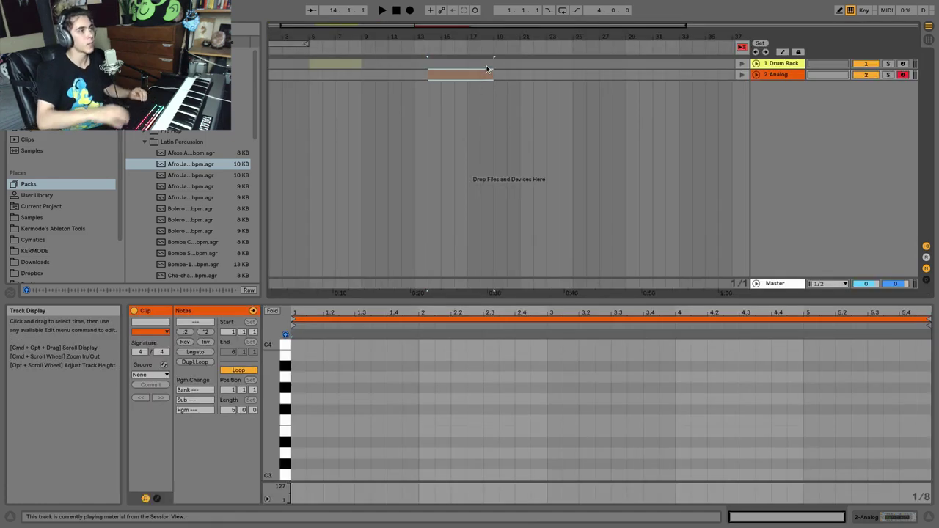
key(super+z)
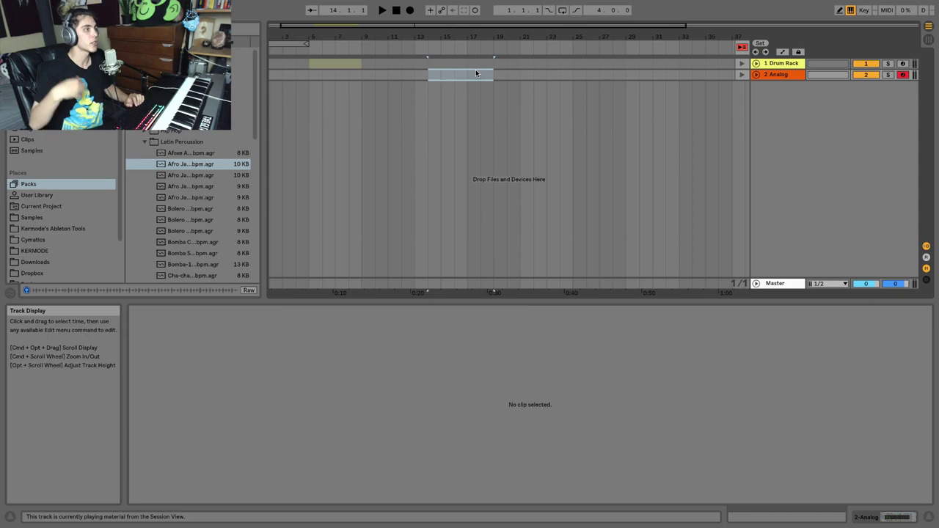
key(Tab)
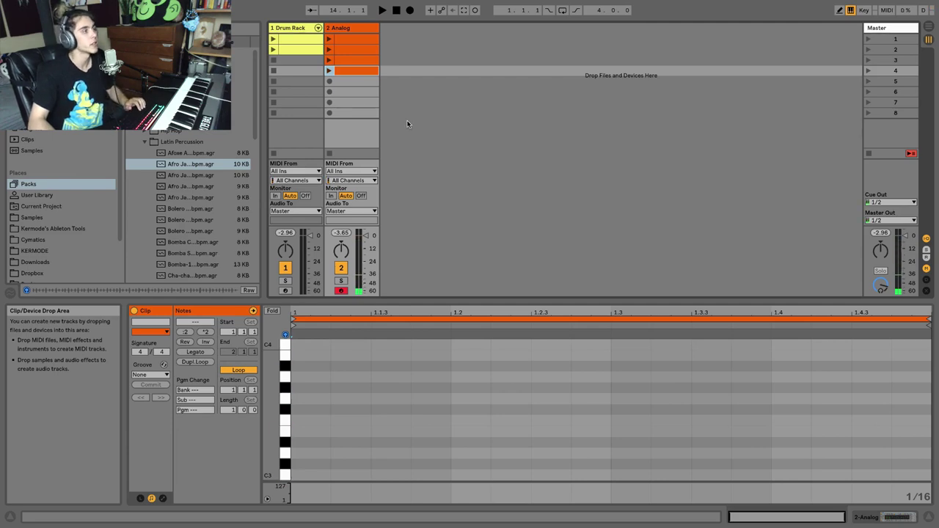
key(Tab)
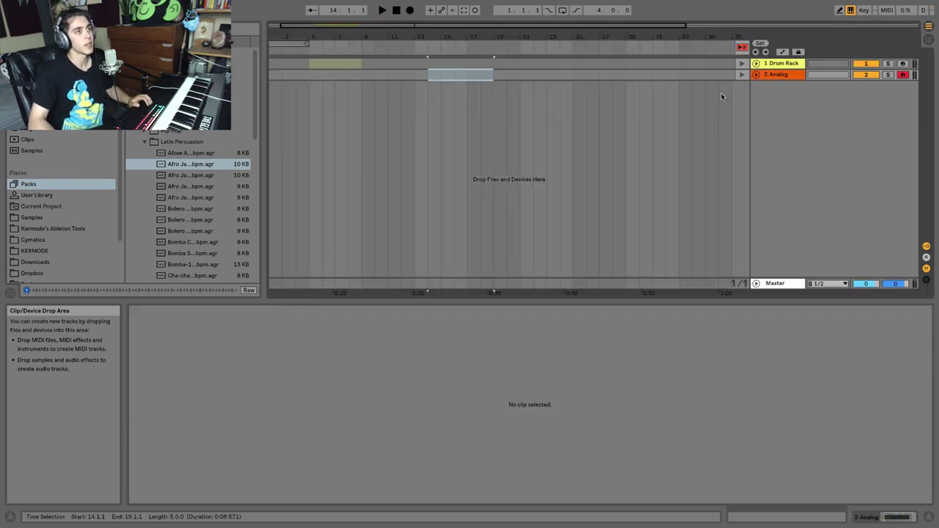
Record a first take on the Analog track starting at bar 9, then stop
click(361, 78)
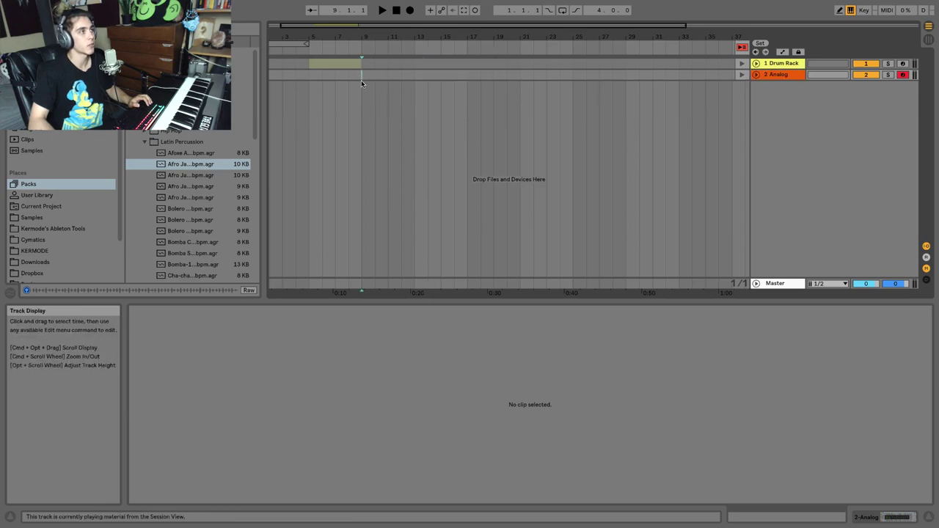
click(409, 15)
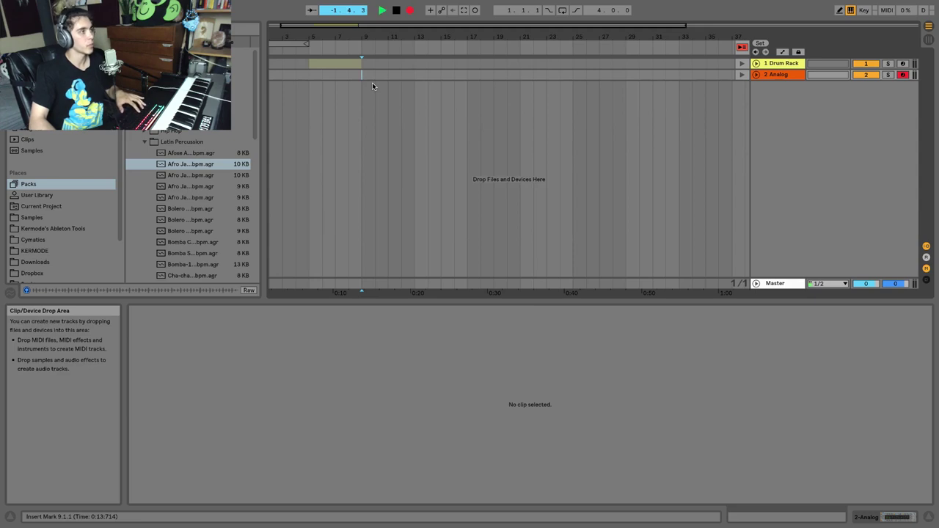
drag(381, 38, 381, 66)
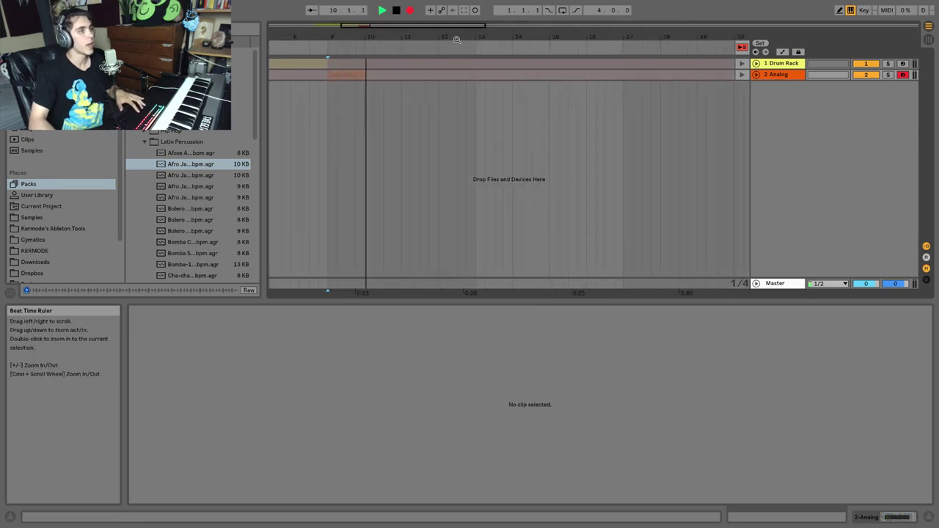
click(755, 75)
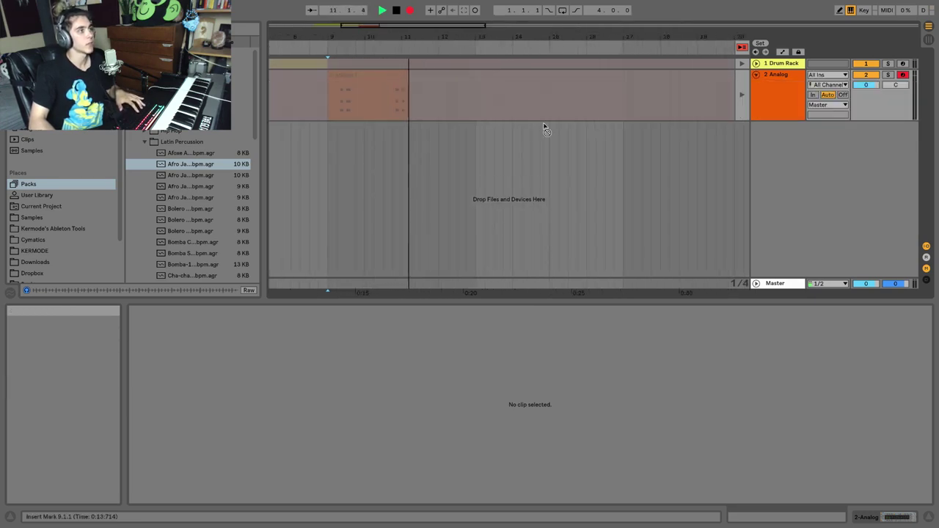
key(space)
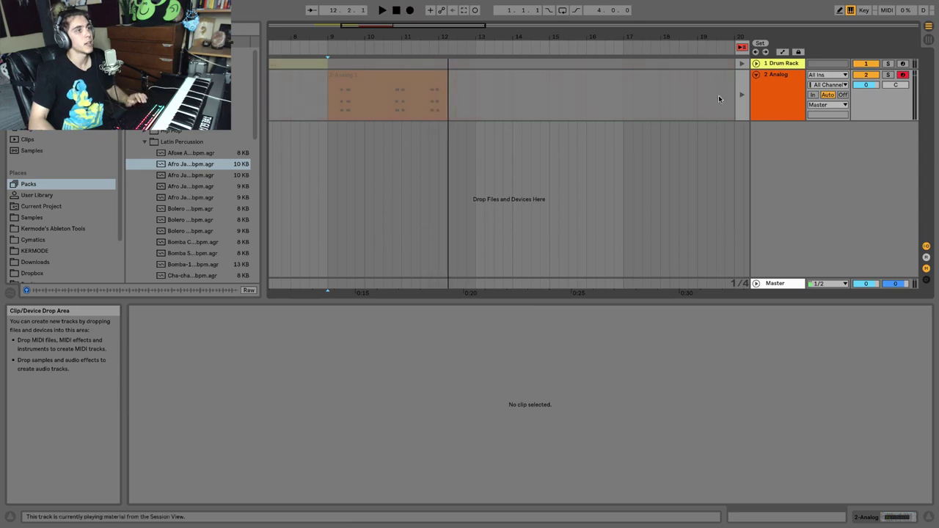
Play back the 2-Analog 1 take from bar 9, then delete it
click(741, 49)
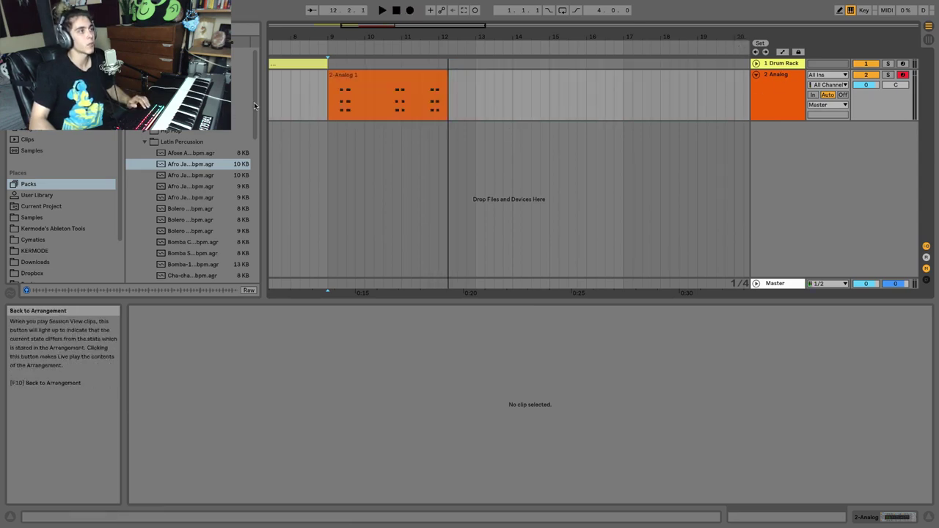
click(333, 91)
key(space)
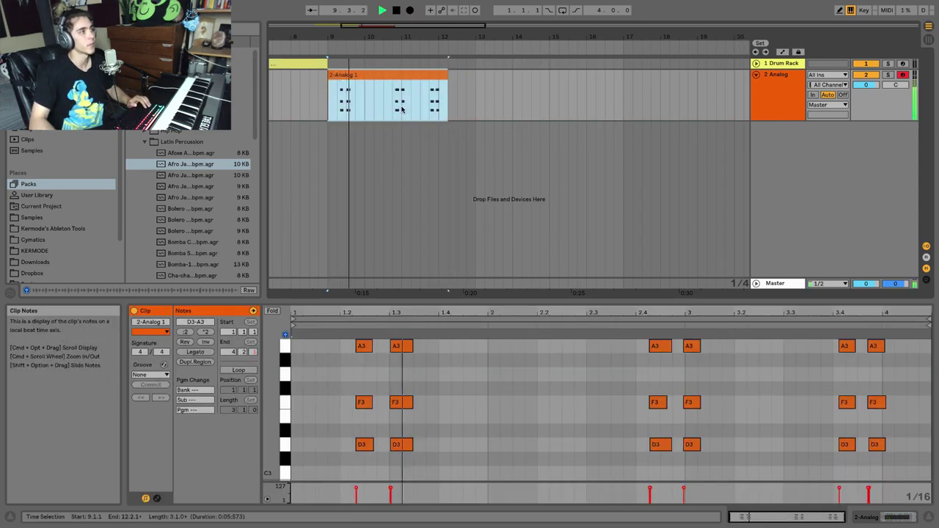
key(Delete)
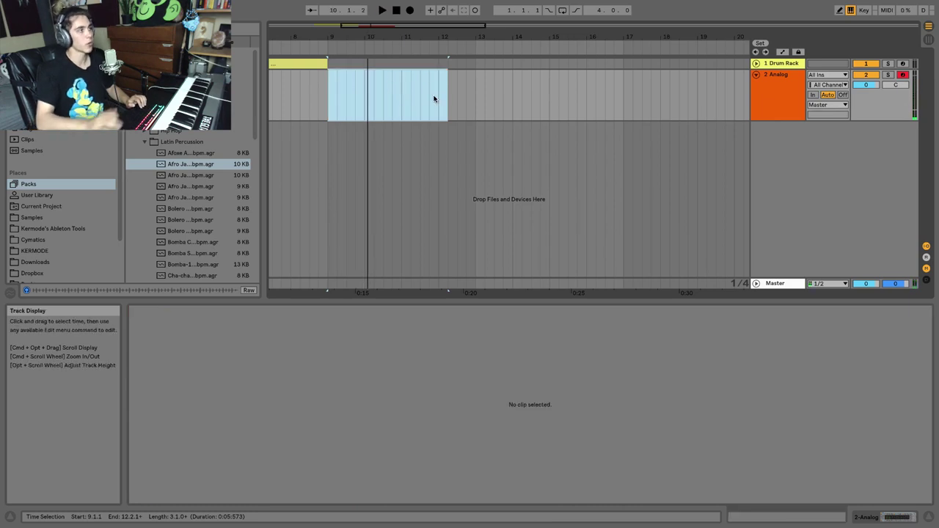
Record a second take with count-in, delete 2-Analog 2, and return to Session view
click(410, 9)
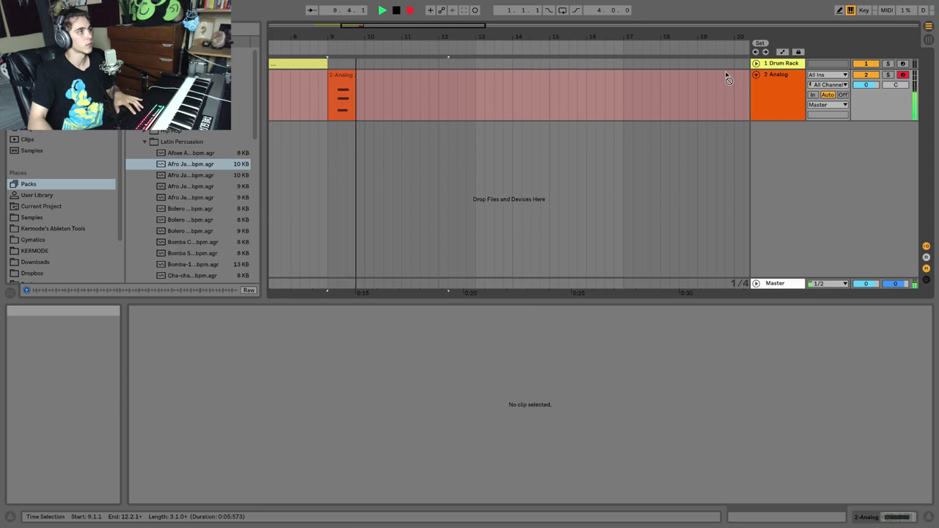
key(space)
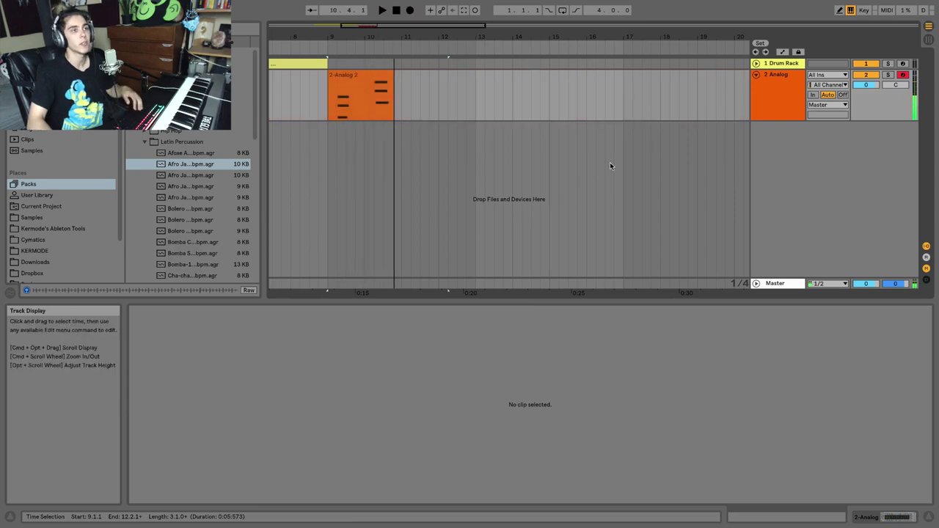
click(367, 83)
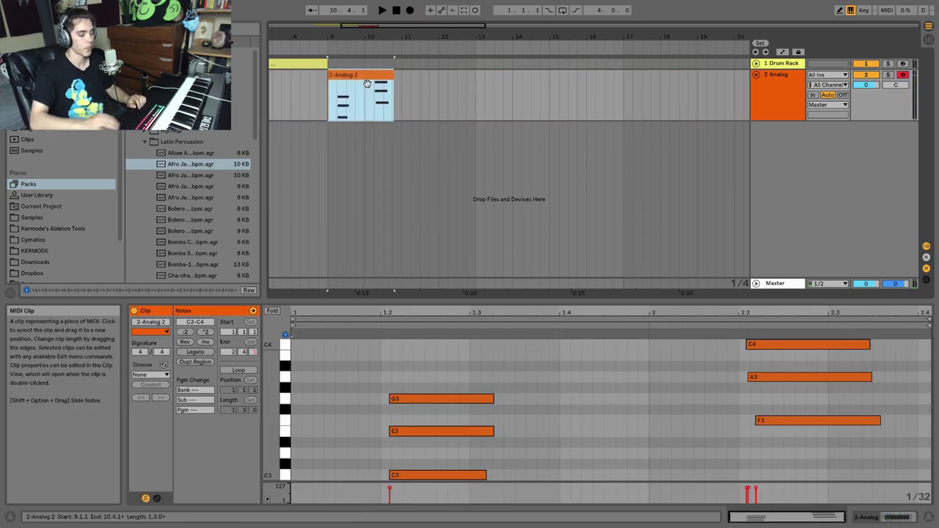
key(Delete)
key(Tab)
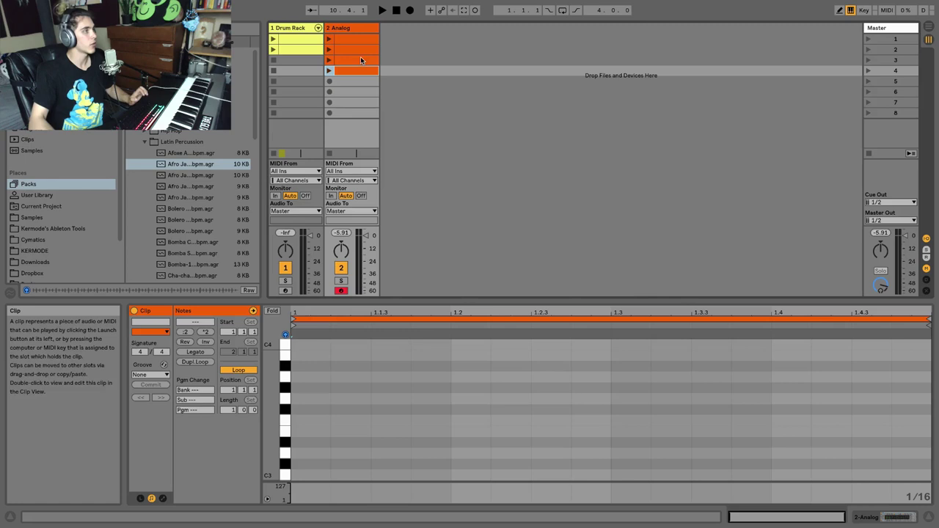
Focus the Analog track, record the 2-Analog 3 take into slot 5, and select slots 2–5
click(292, 113)
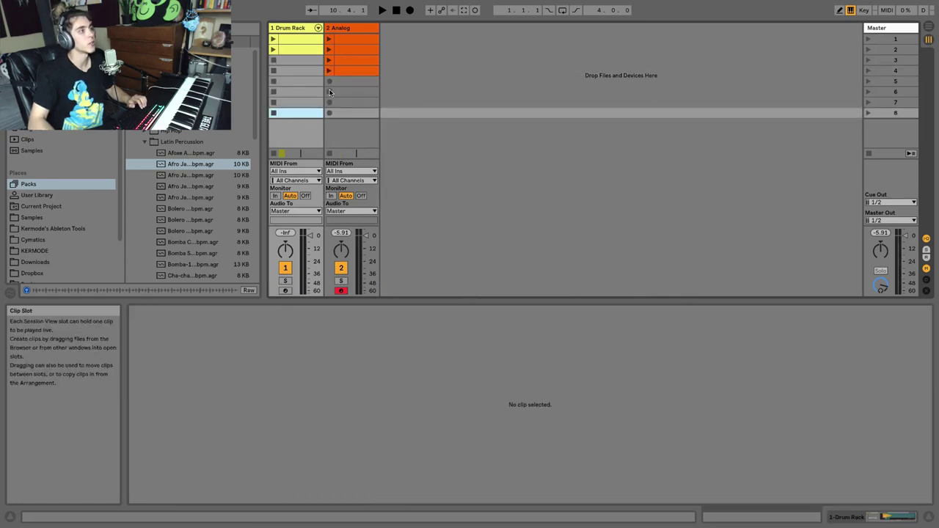
click(342, 290)
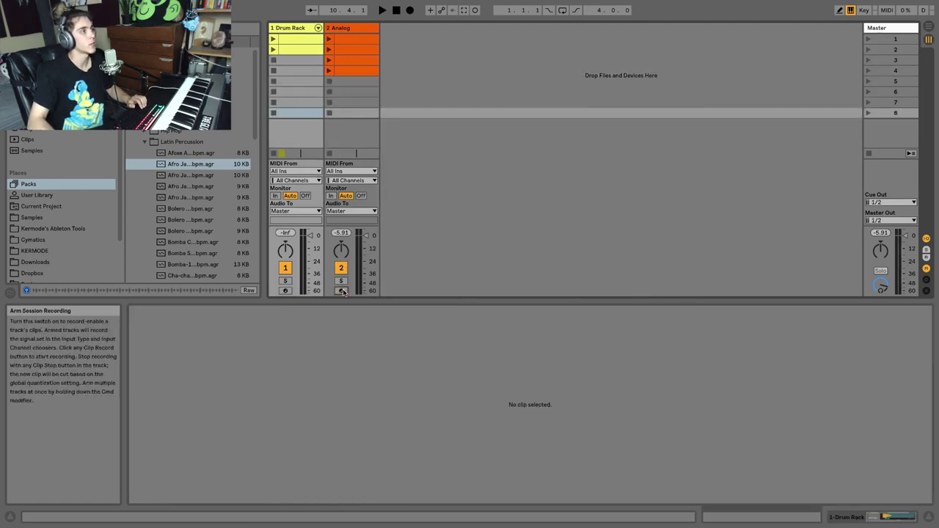
click(342, 290)
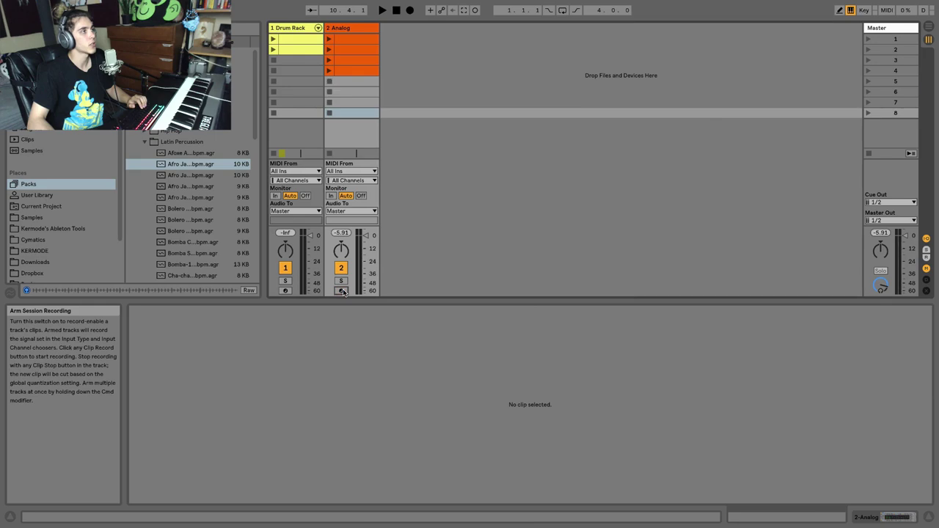
click(330, 82)
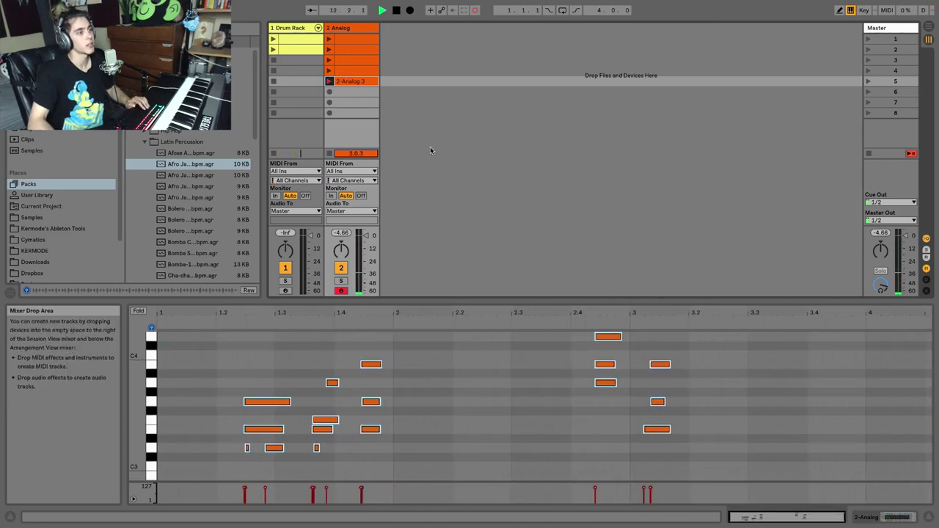
key(space)
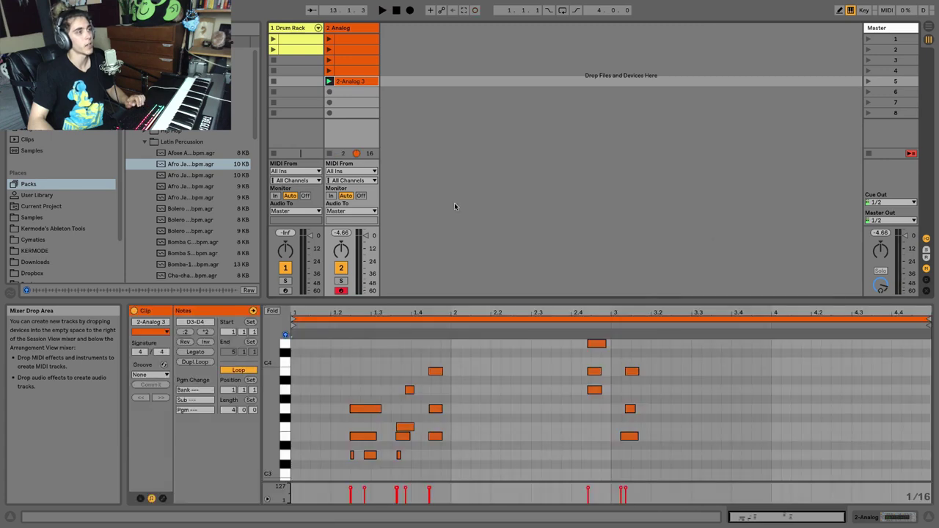
click(359, 92)
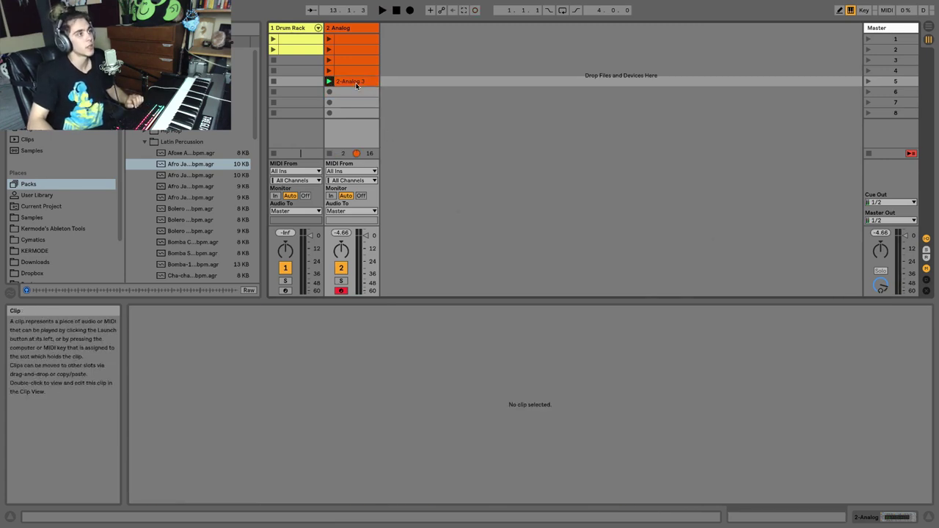
click(356, 85)
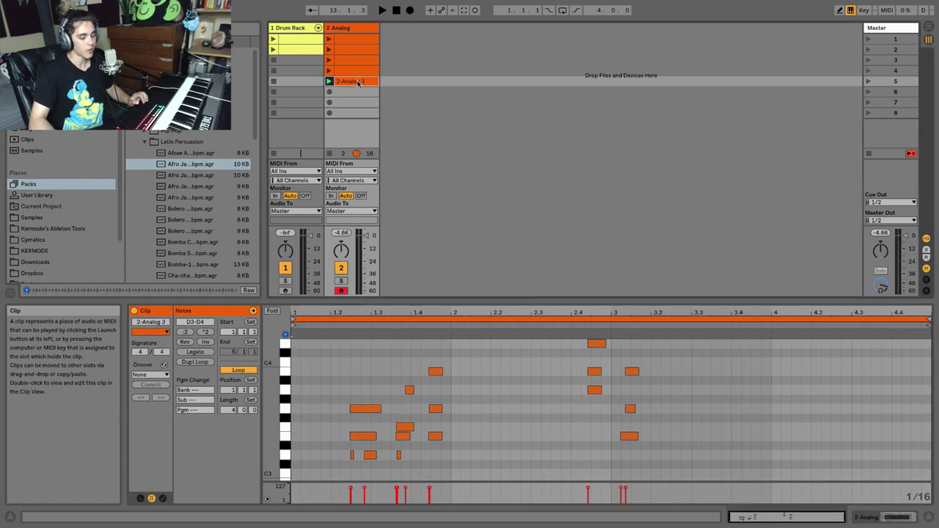
shift+click(352, 49)
Delete the Analog clips in slots 2–5 and launch the first Analog clip
key(Delete)
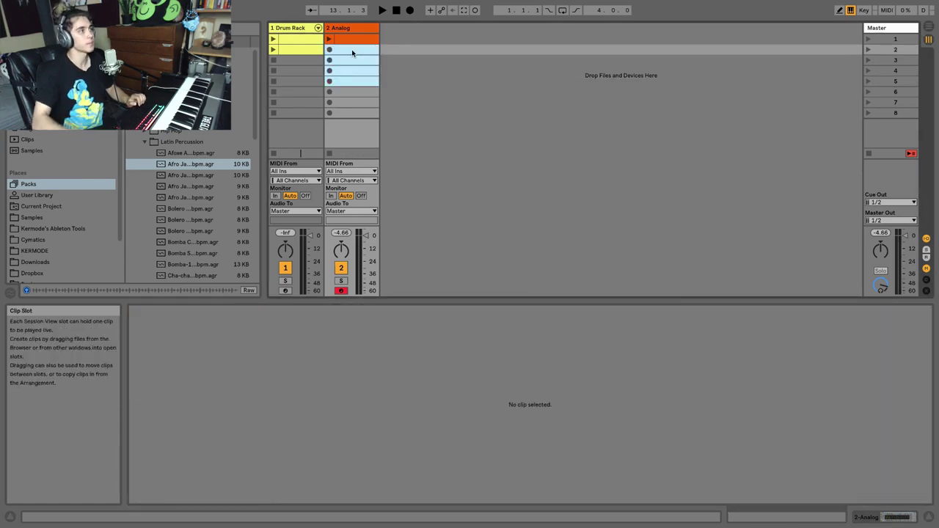
click(354, 39)
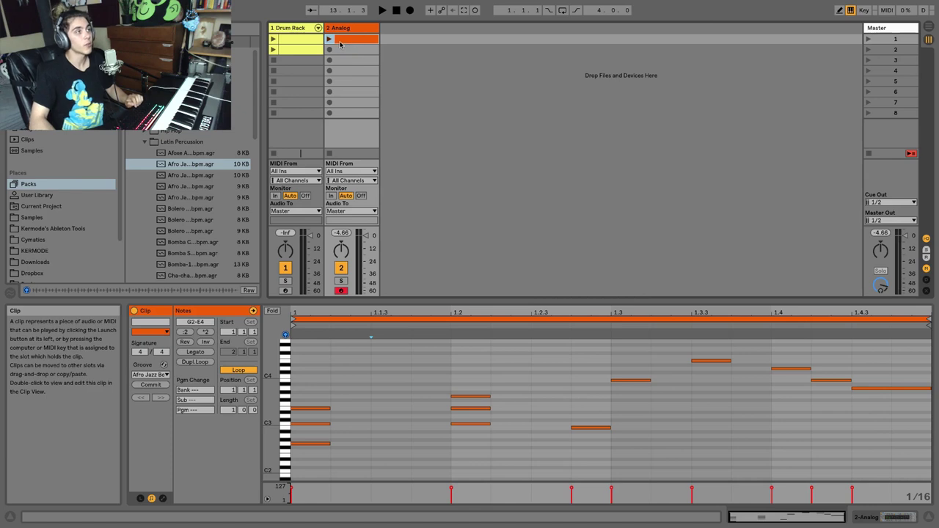
click(330, 40)
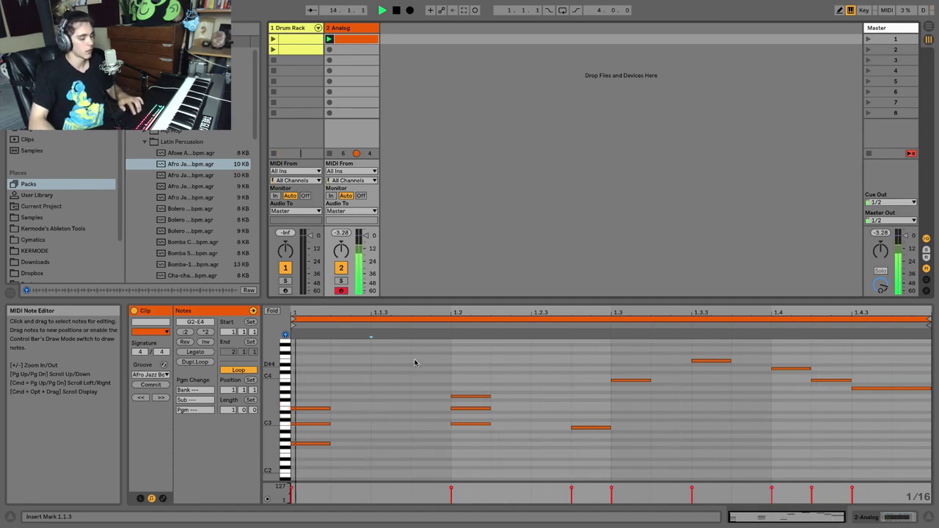
Overdub upper notes in the C4–D5 octave, then quantize the added notes
key(x)
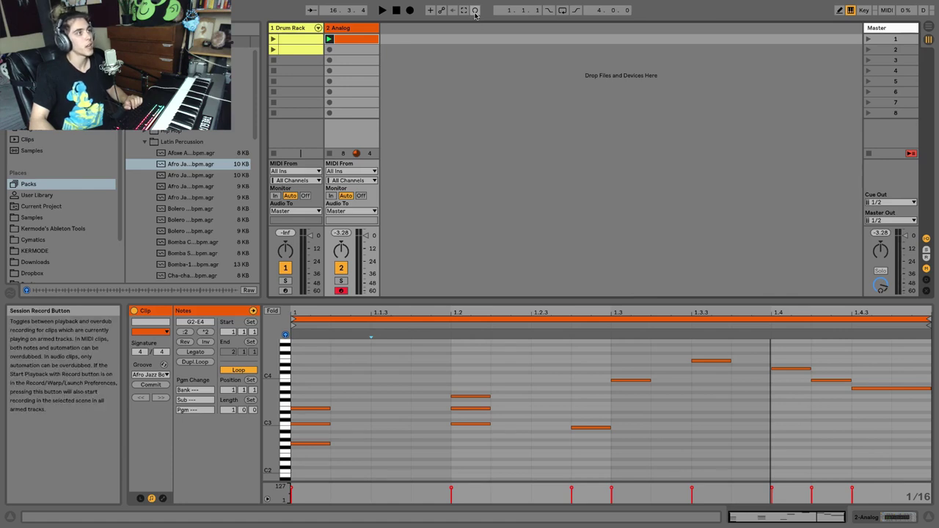
click(475, 11)
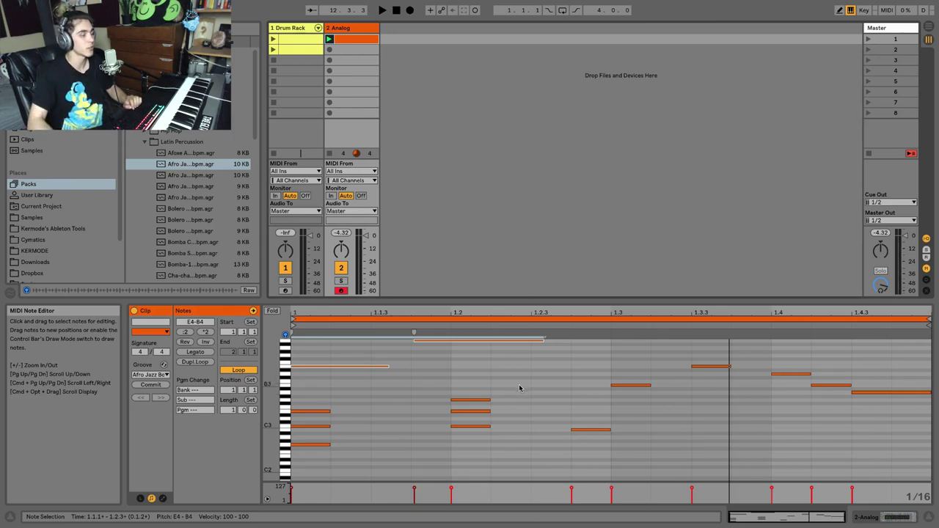
drag(518, 385, 360, 330)
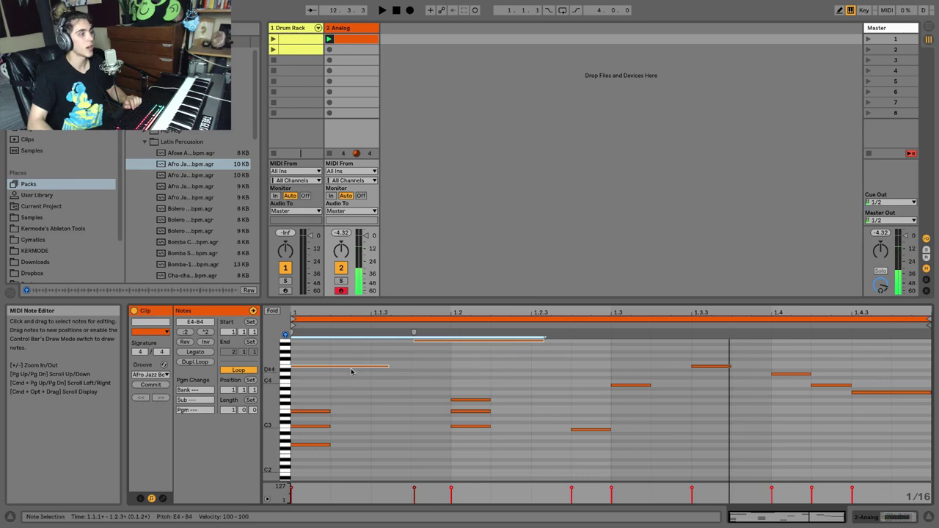
right_click(352, 371)
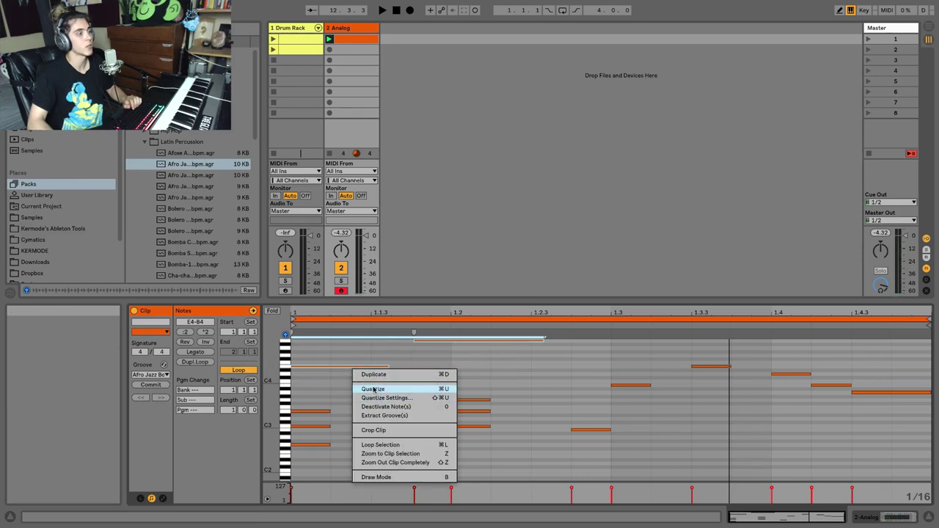
click(374, 390)
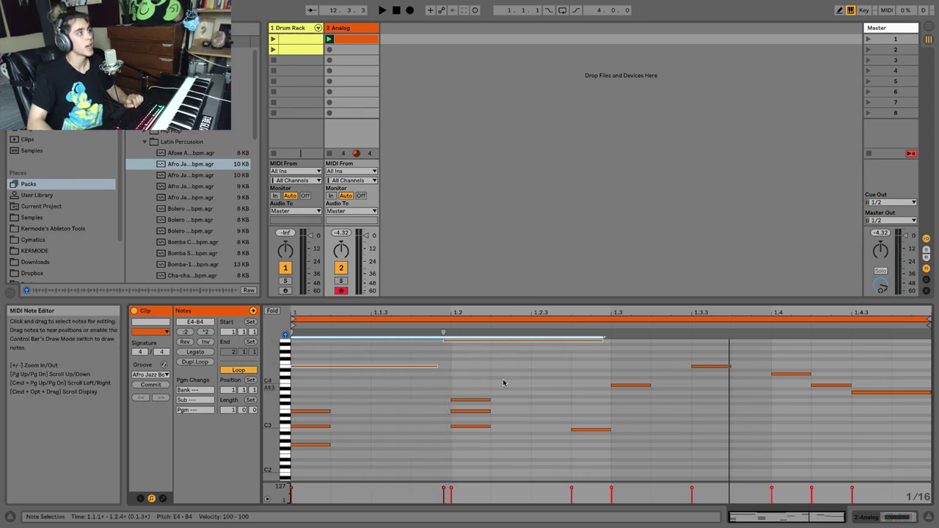
Quantize the long opening E4 and B4 notes to a 1/4 grid at 100%
drag(477, 377, 403, 378)
right_click(379, 371)
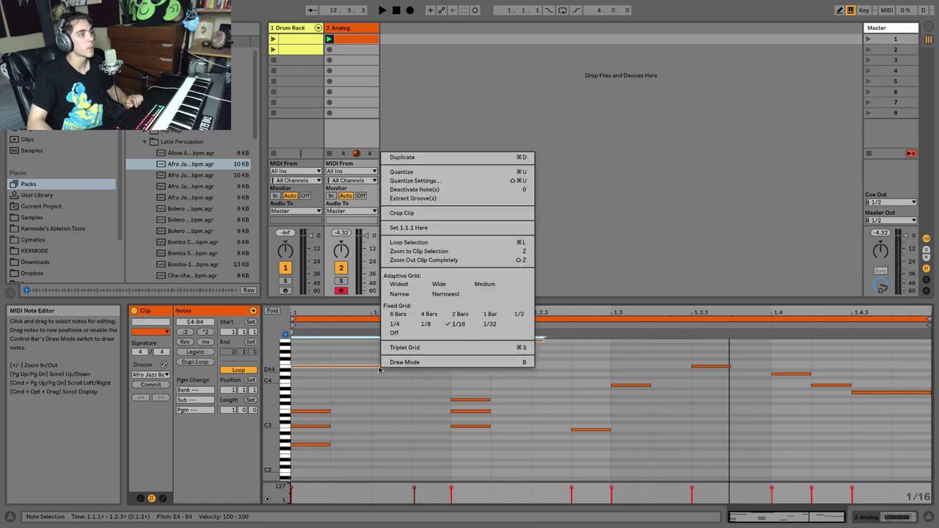
click(430, 182)
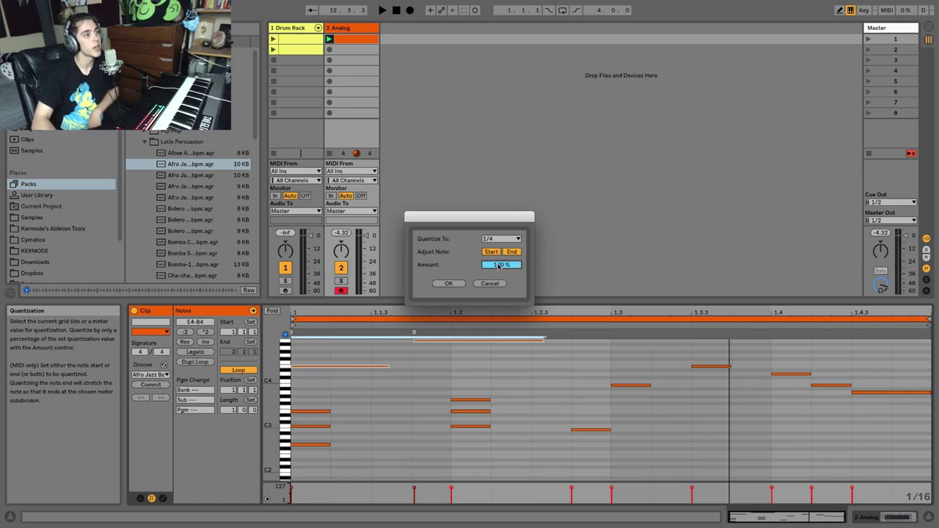
click(499, 240)
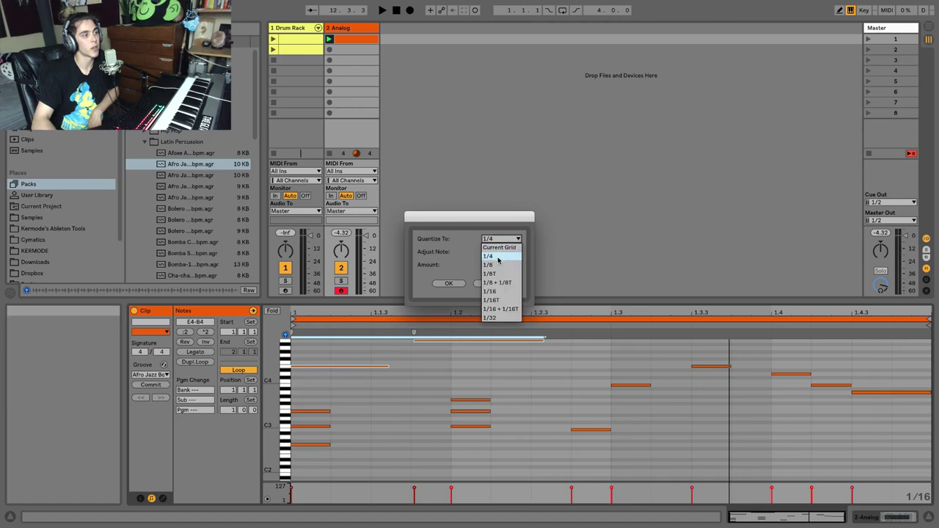
click(493, 256)
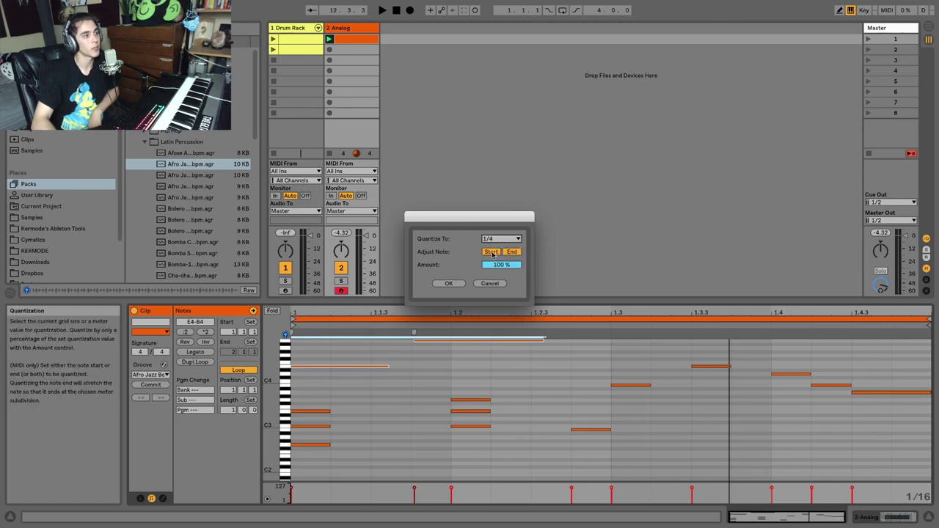
click(449, 284)
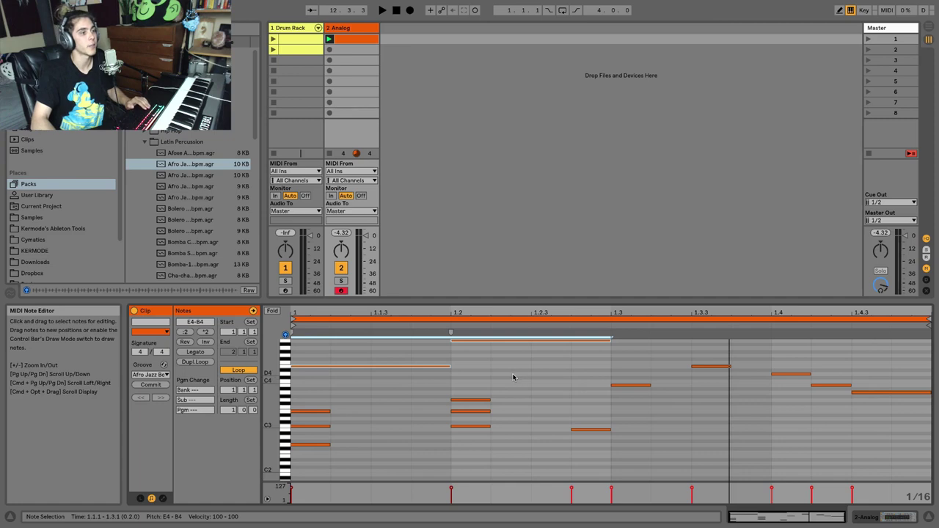
Overdub a low F2 note into the clip and quantize it to start at beat 1.3
key(space)
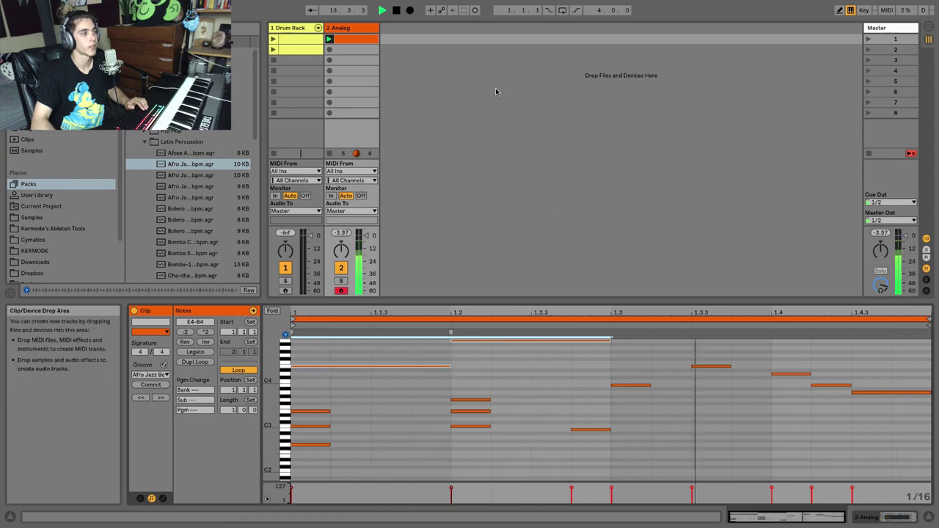
click(475, 11)
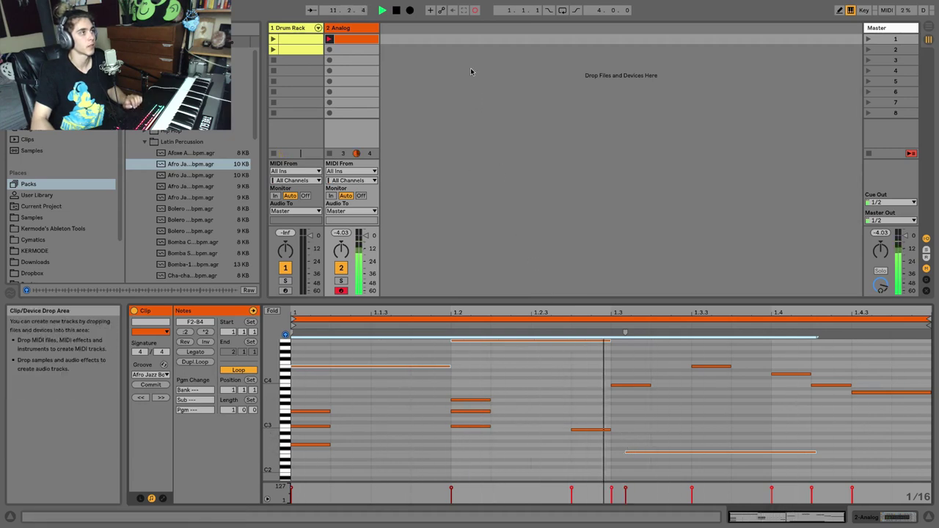
click(674, 452)
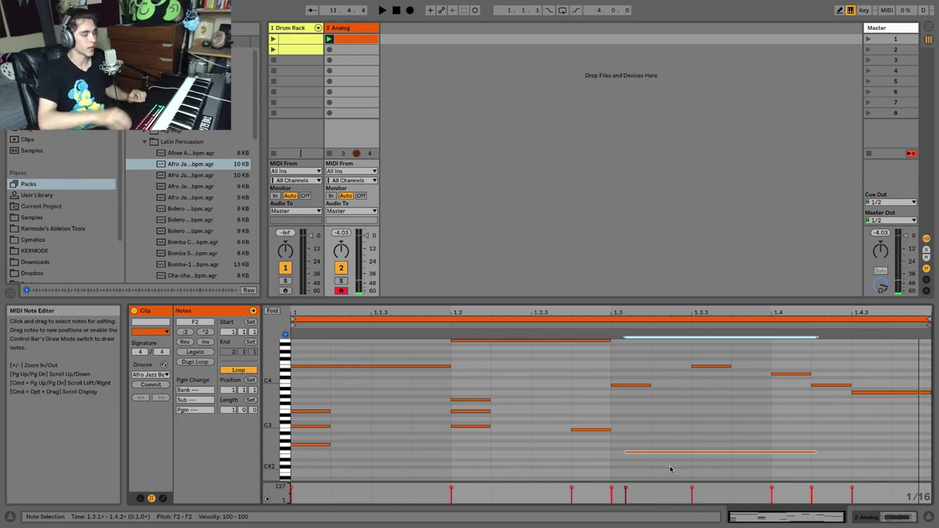
right_click(671, 463)
click(693, 356)
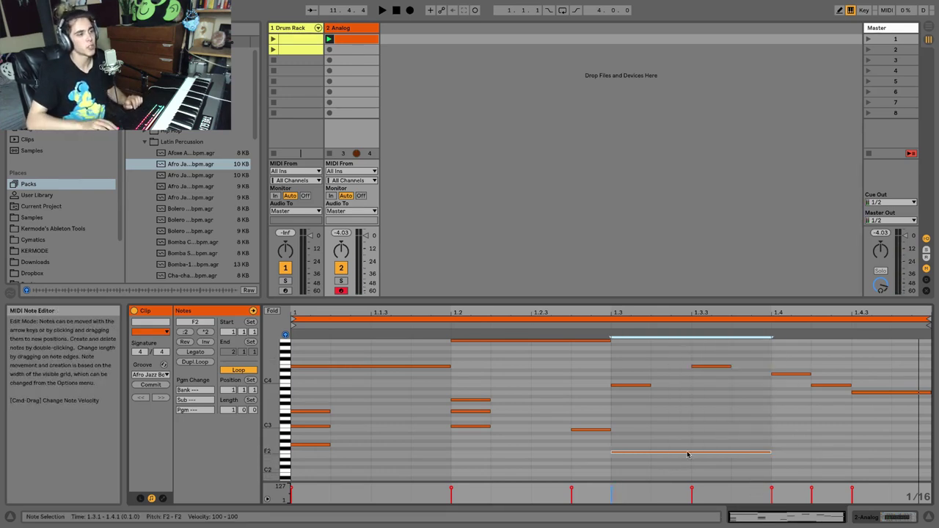
Raise the note to G2 and shorten it to a sixteenth
key(Up)
key(Up)
key(space)
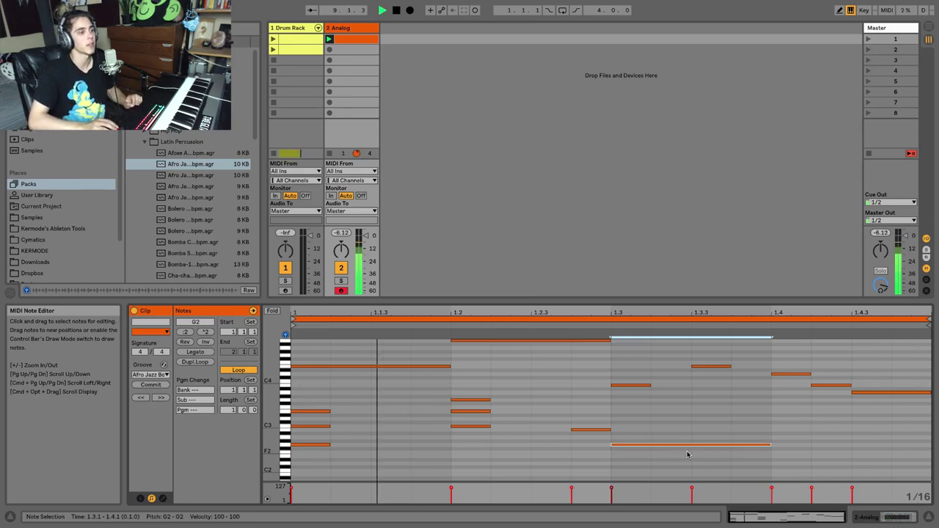
key(shift+Left)
key(shift+Left)
key(shift+Left)
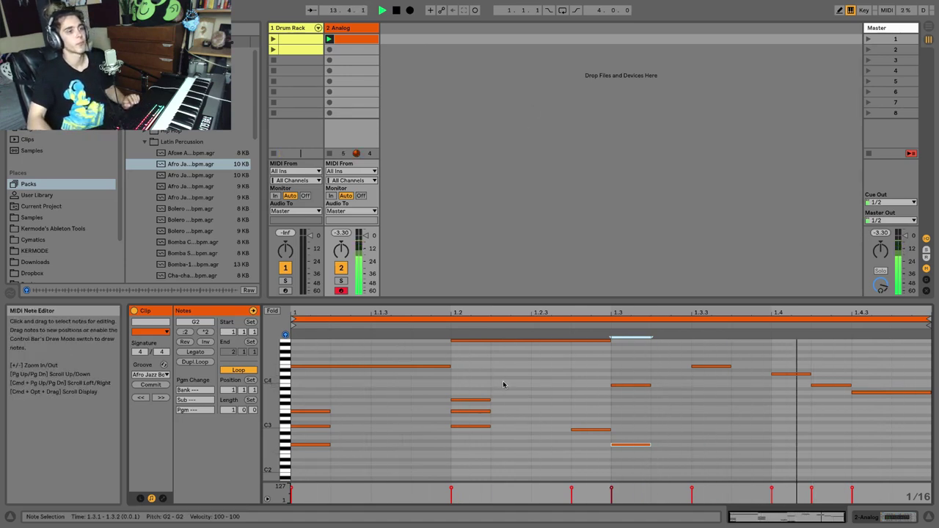
click(504, 384)
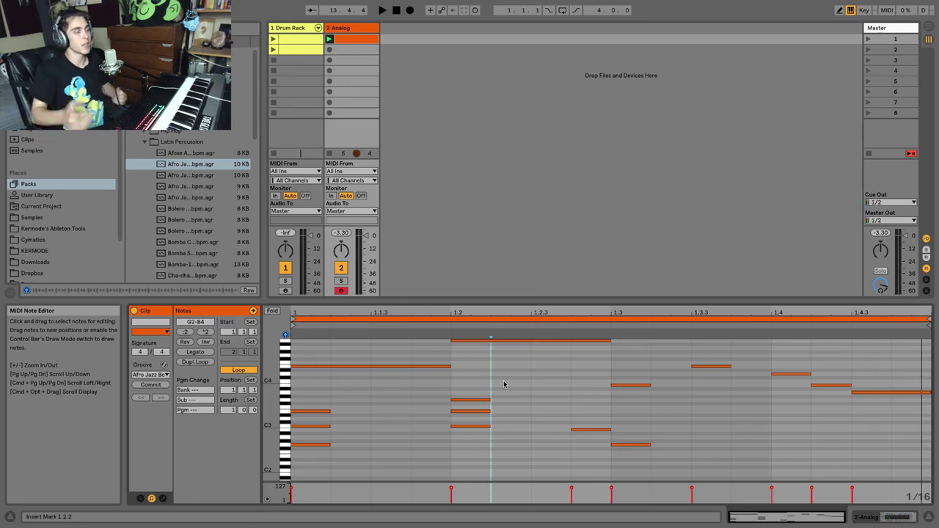
In Arrangement view, move the clip to bar 13 and show the Drum Rack's devices
key(Tab)
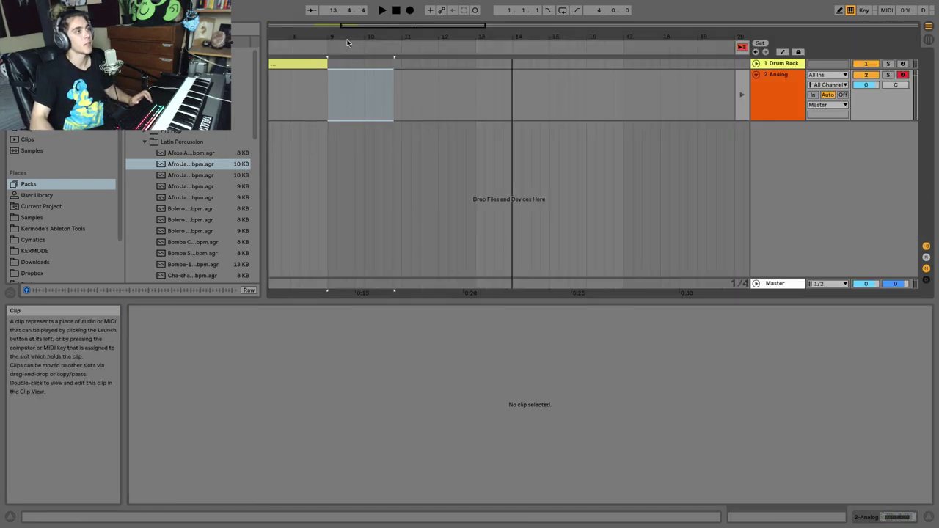
drag(515, 98, 481, 101)
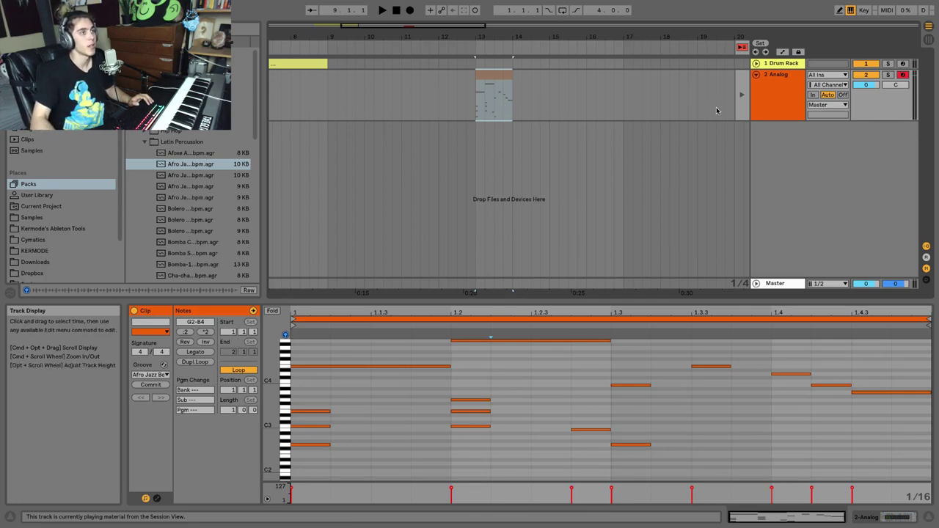
click(770, 102)
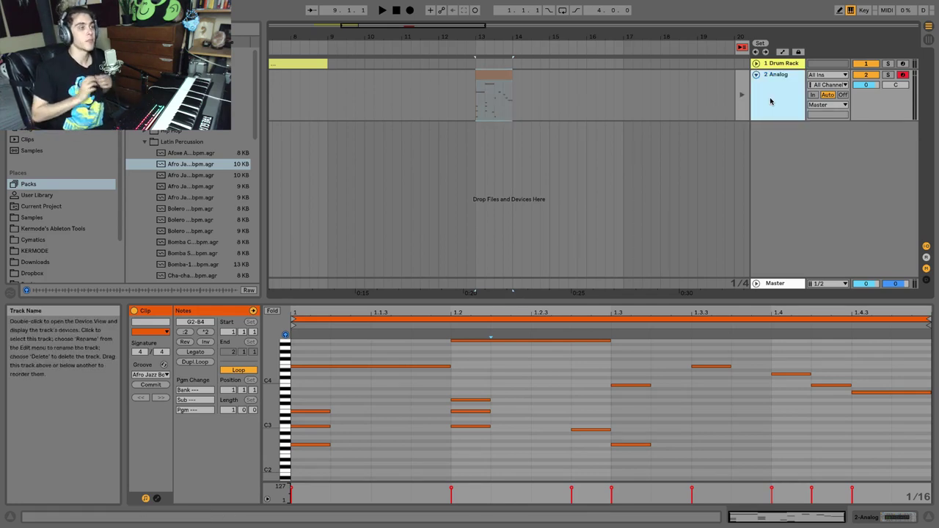
click(781, 65)
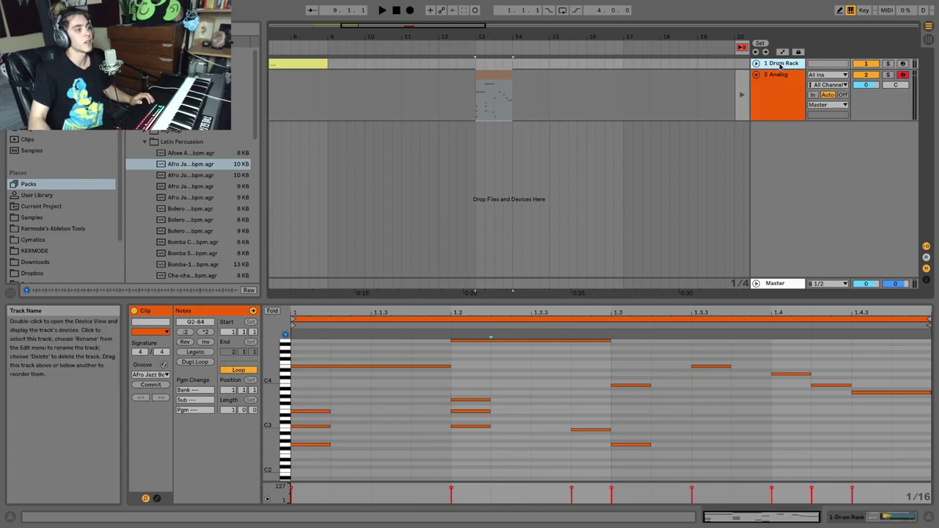
double_click(782, 65)
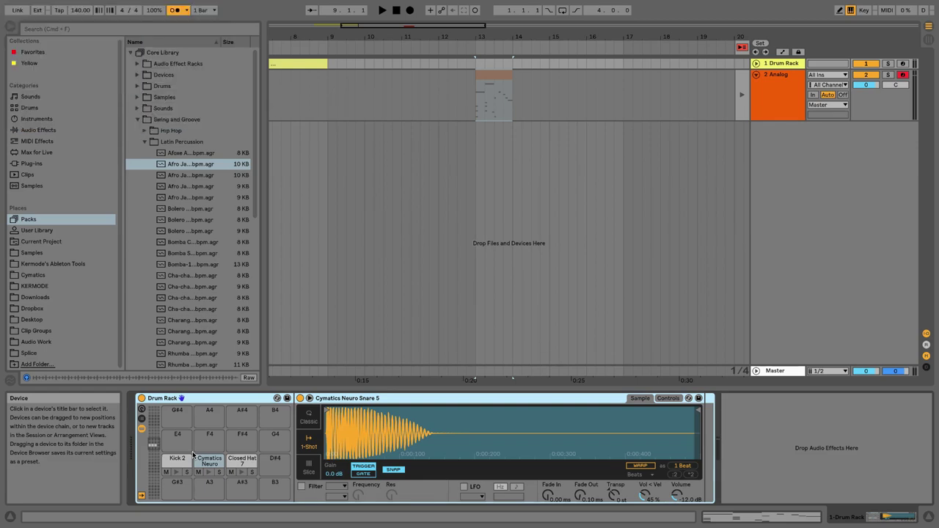
Browse the Instruments list and load Analog onto the clip's track
click(33, 97)
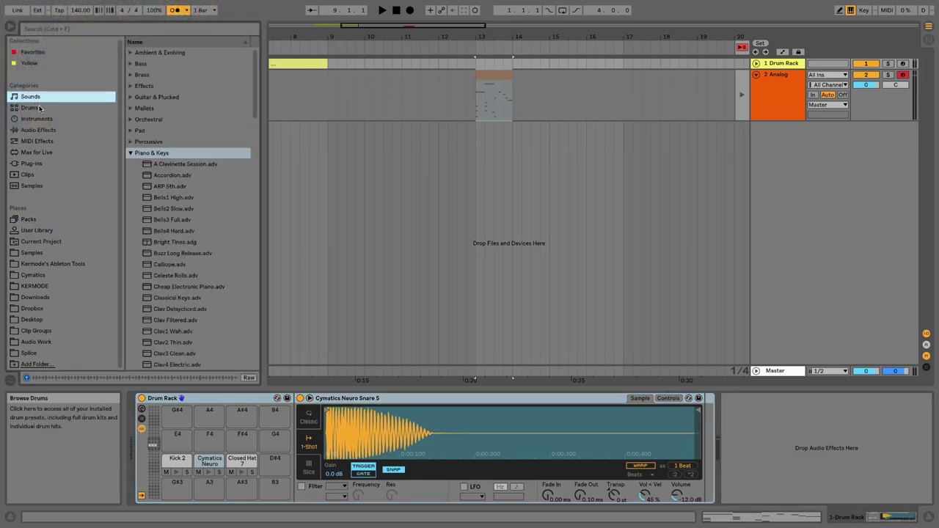
click(39, 108)
click(37, 119)
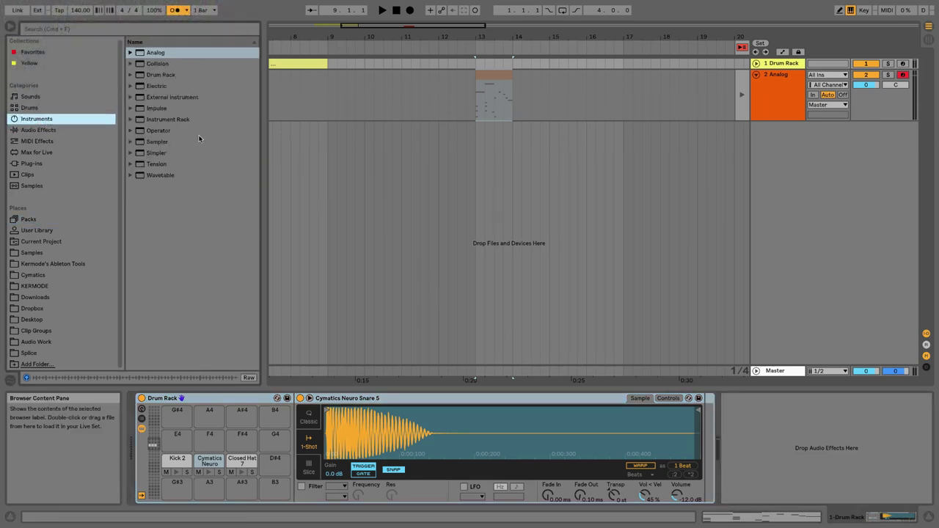
click(166, 63)
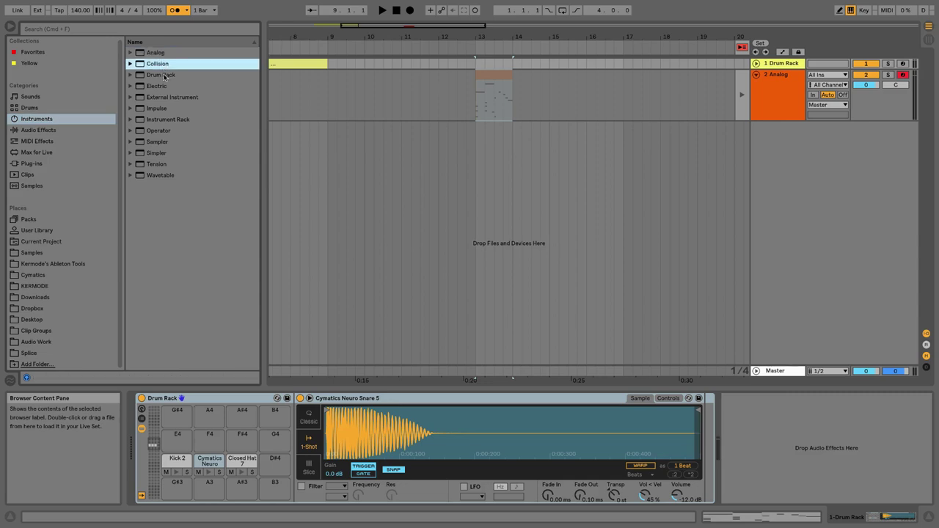
click(166, 75)
click(166, 85)
click(165, 102)
click(166, 120)
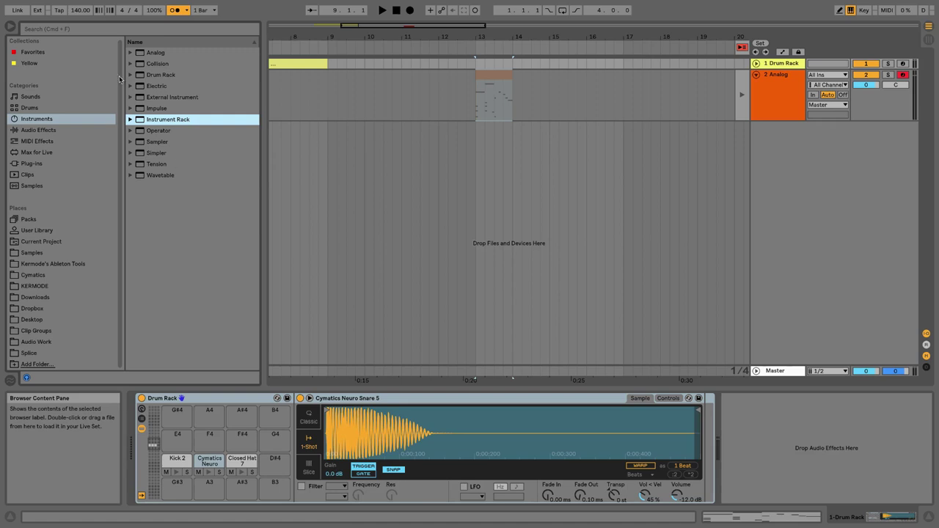
drag(155, 52, 486, 85)
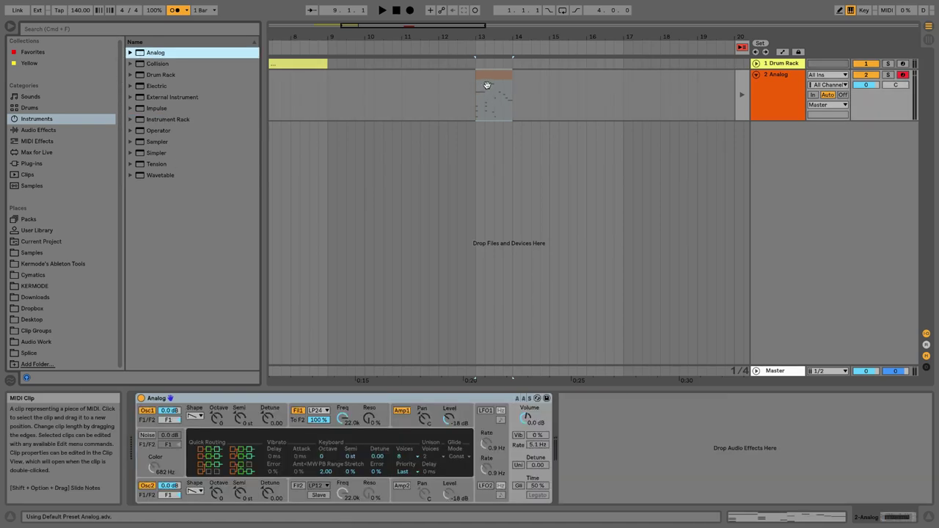
Play the bar-13 clip and replace the track's Analog with Operator
click(490, 78)
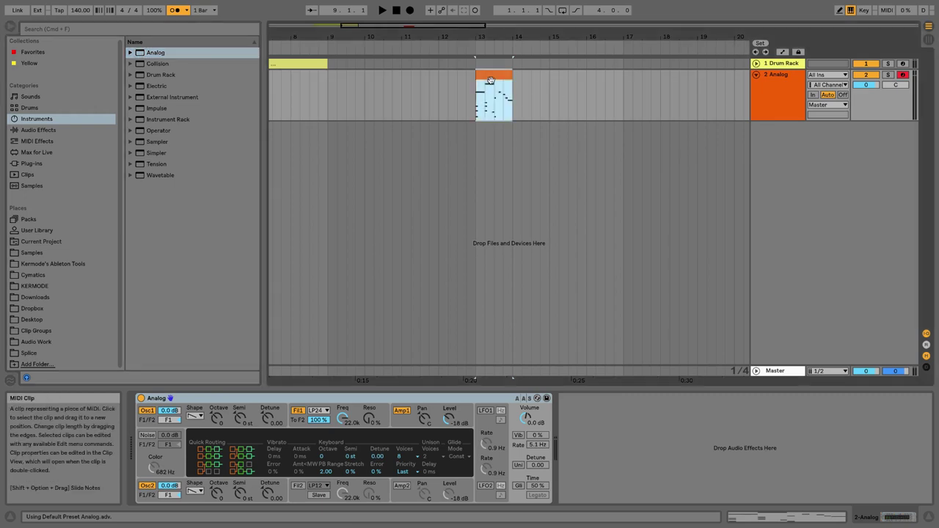
click(490, 81)
key(space)
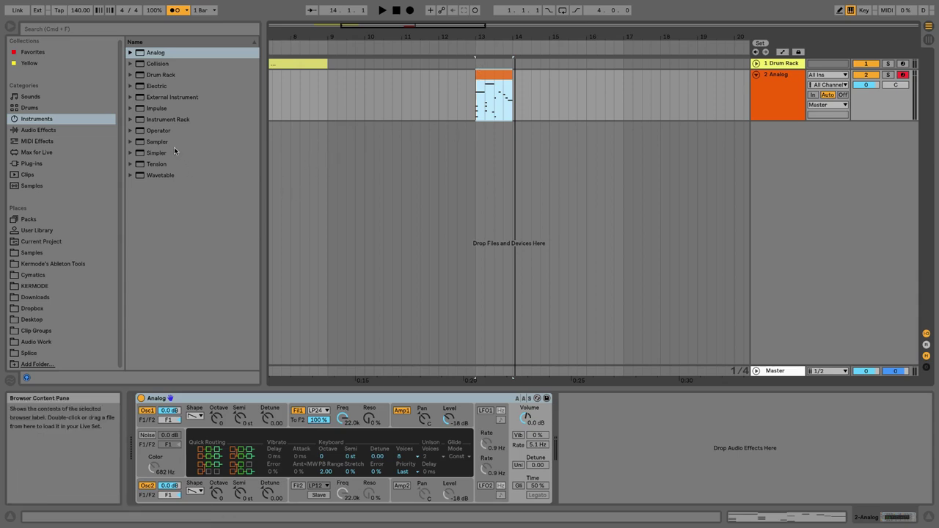
drag(161, 131, 489, 85)
Loop bars 13–14 through Operator, then swap the instrument for Wavetable
click(490, 78)
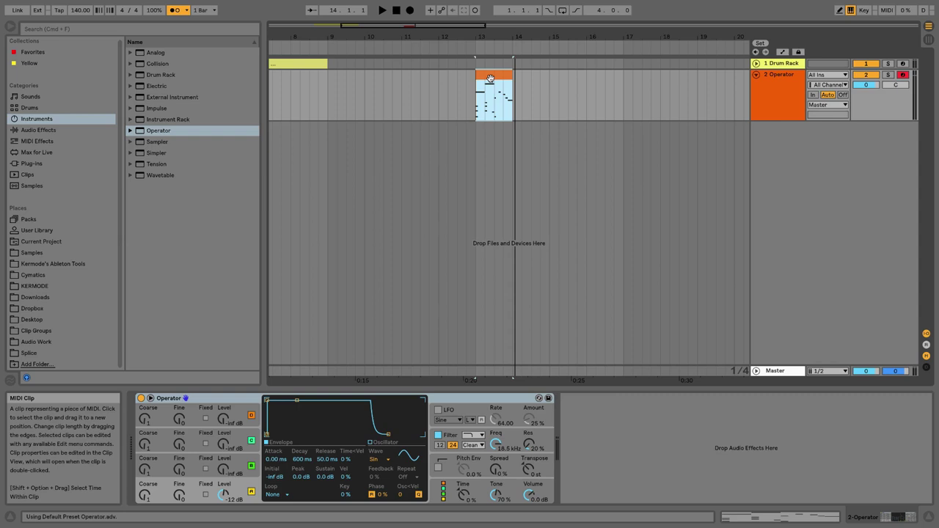
key(space)
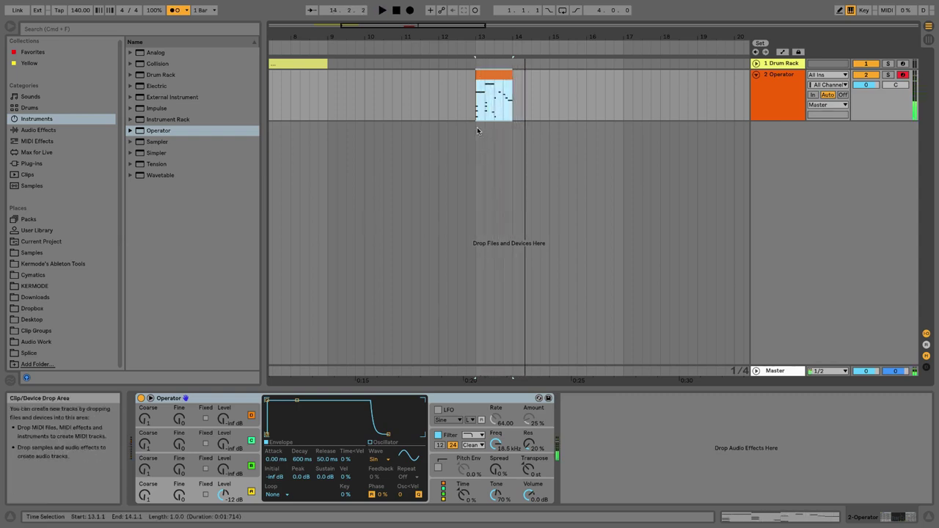
key(super+l)
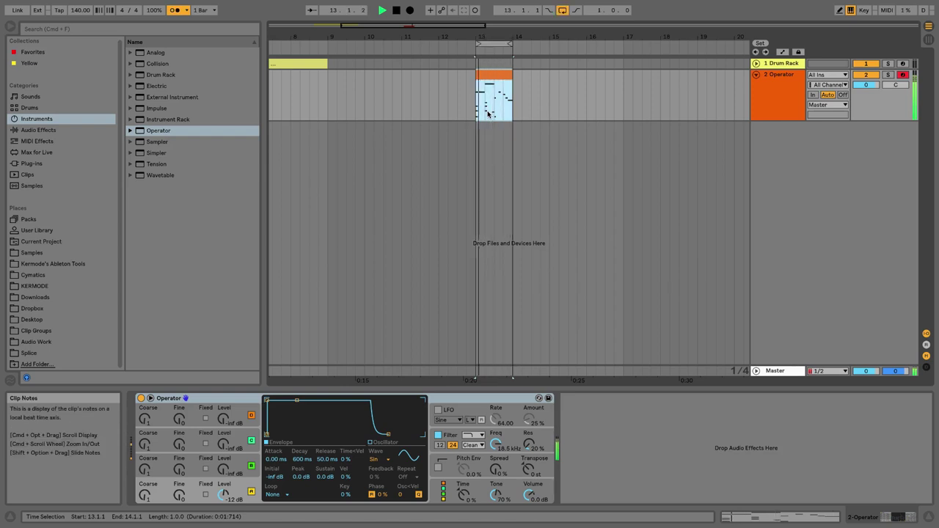
key(space)
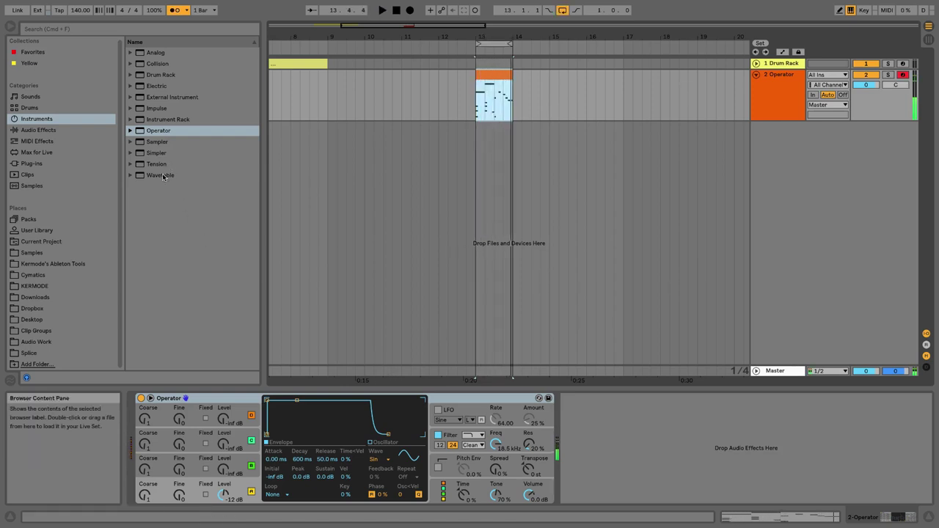
click(163, 175)
key(Return)
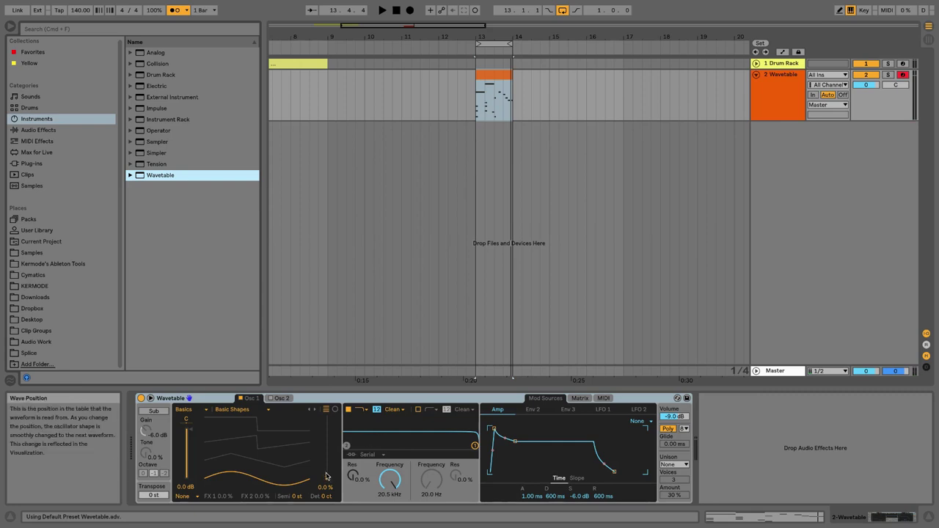
Raise the Wavetable wave position to about 94% during playback
key(space)
drag(327, 478, 328, 417)
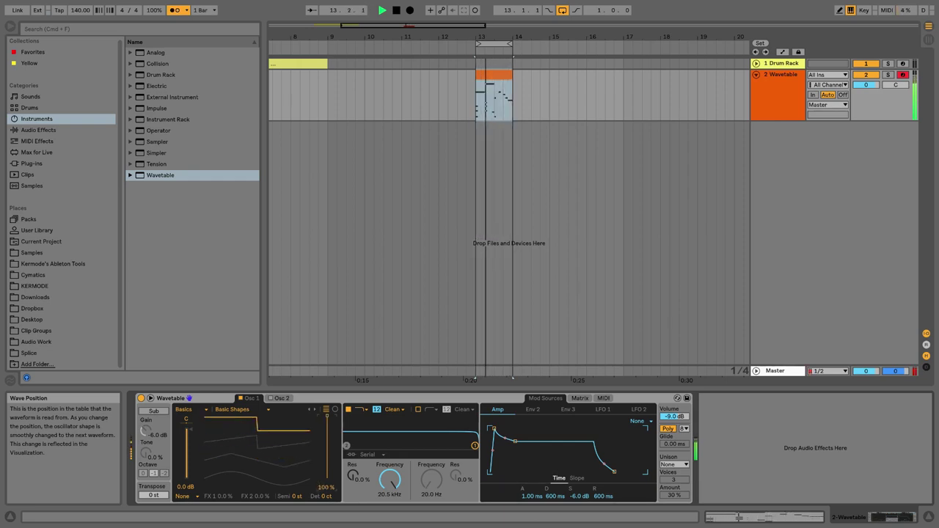
key(space)
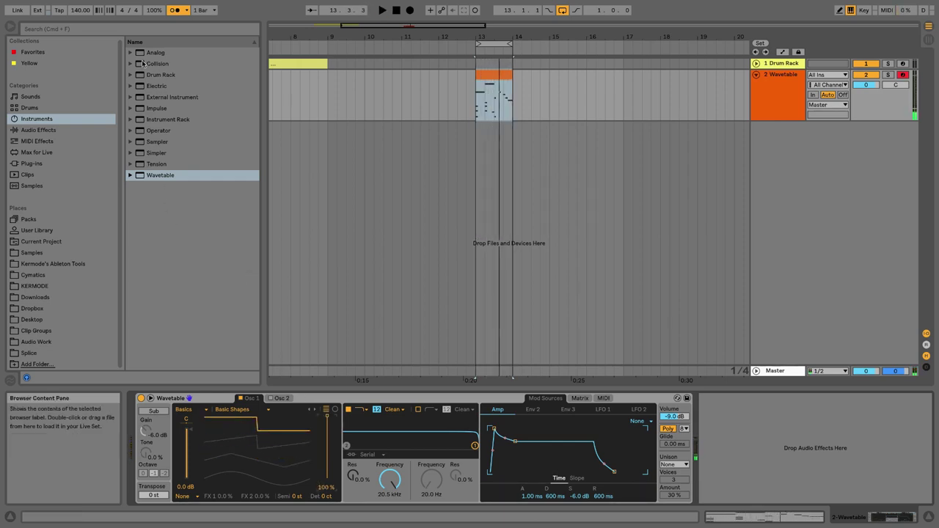
Load the Wavetable Bass Grande preset onto track 2 and audition the clip
click(131, 175)
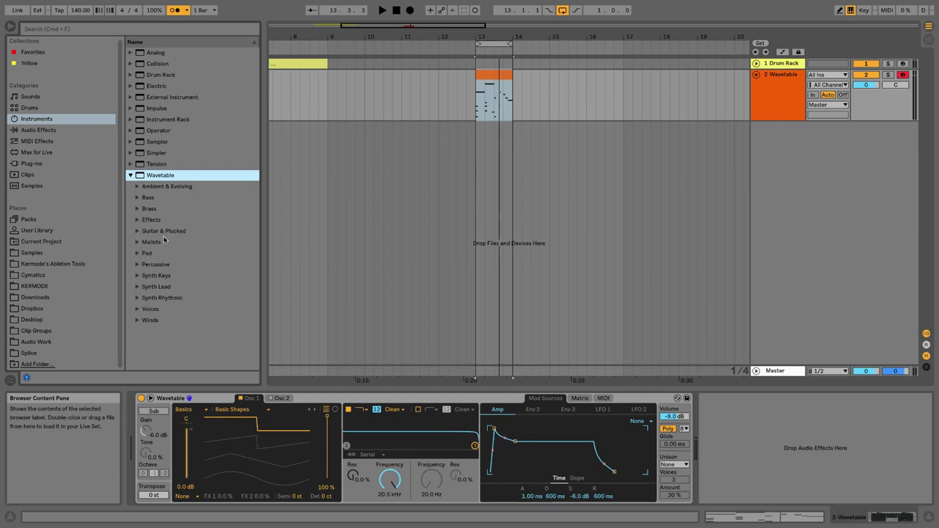
click(136, 198)
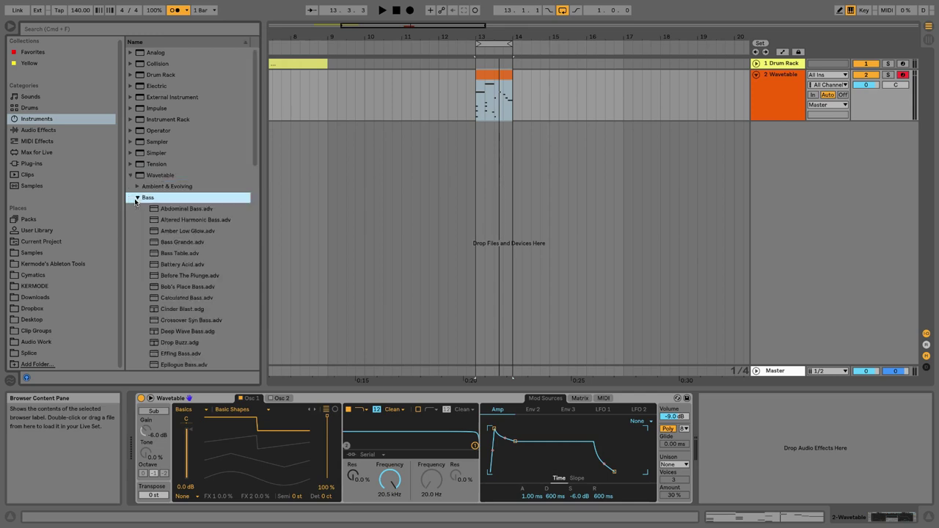
double_click(178, 242)
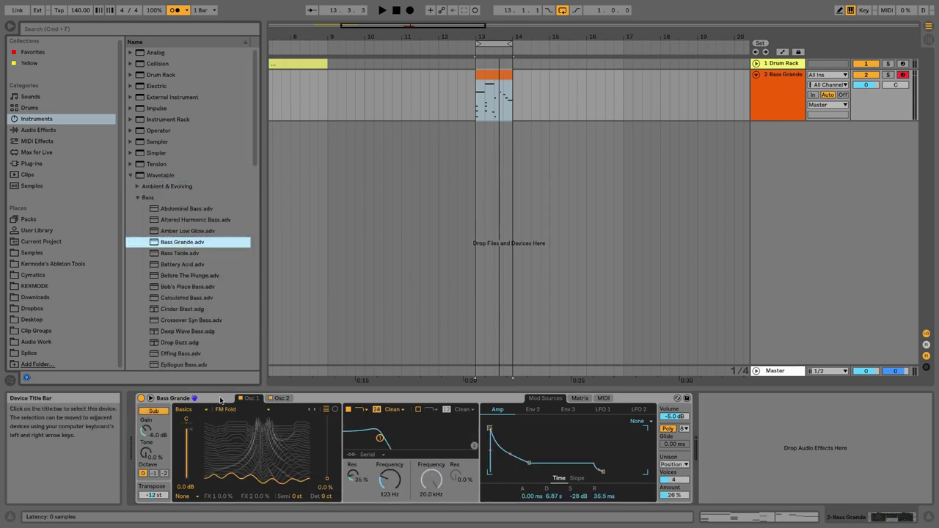
key(space)
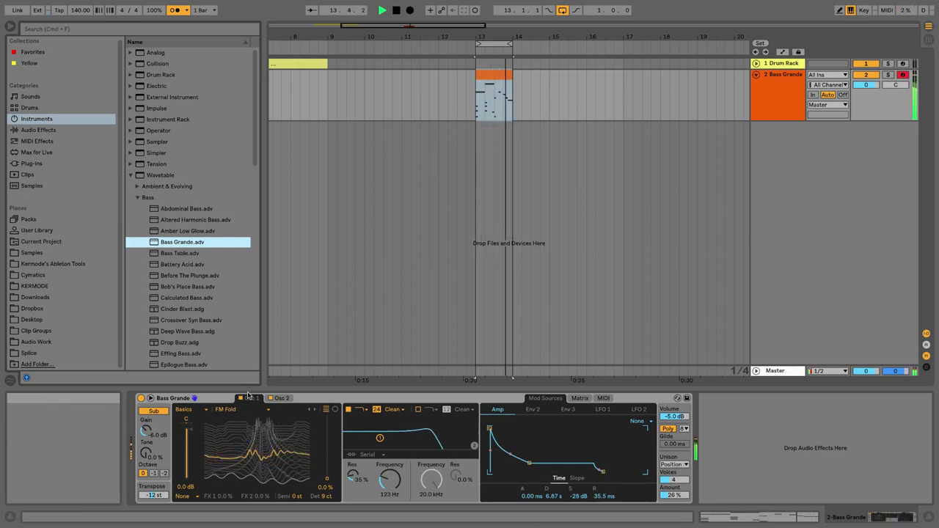
click(131, 176)
key(space)
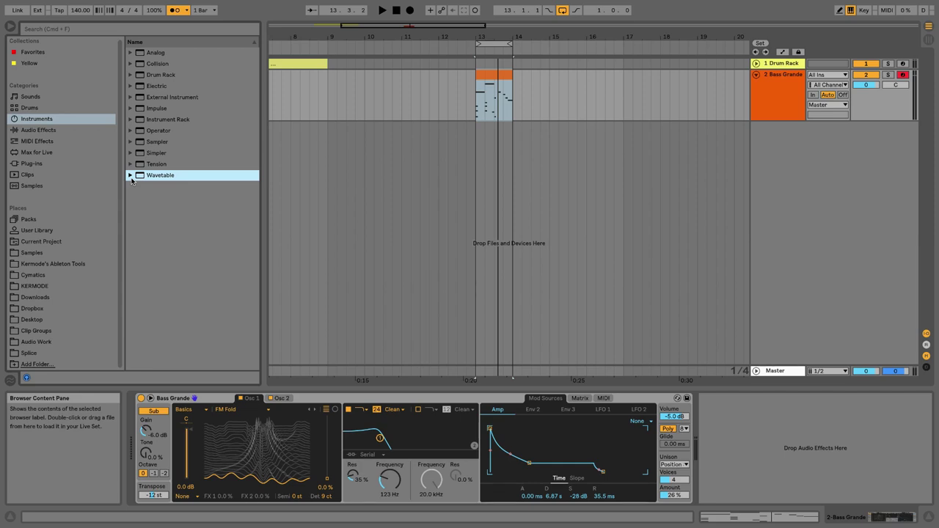
Replace Bass Grande with Collision, then load the Tight Full Bass preset
click(152, 65)
drag(487, 90, 489, 89)
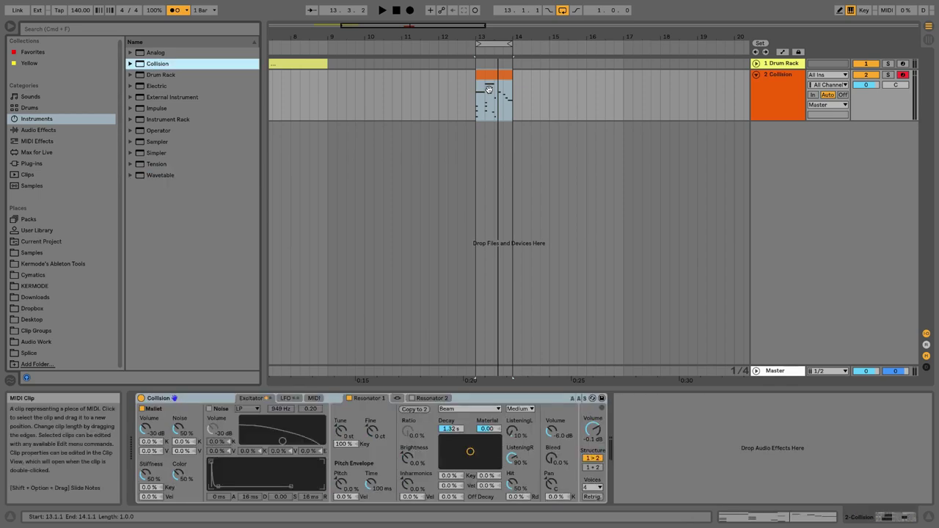
key(space)
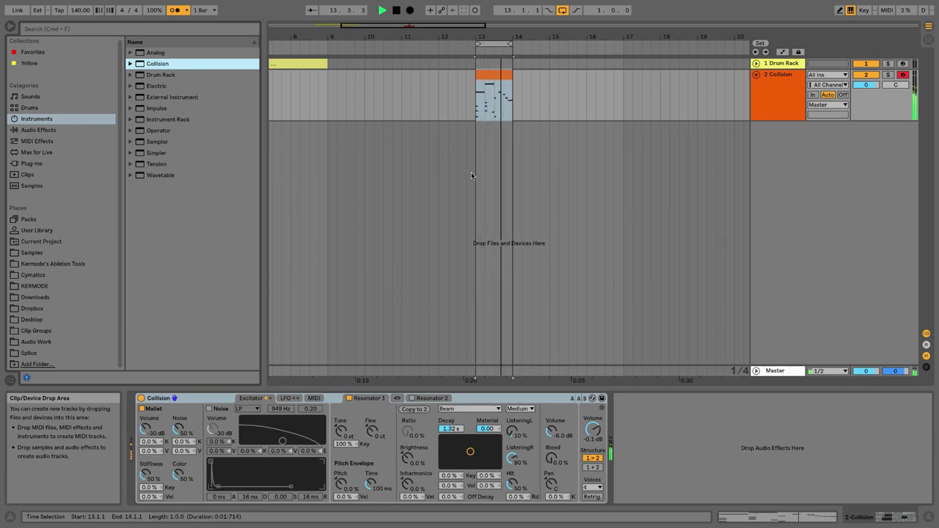
click(130, 64)
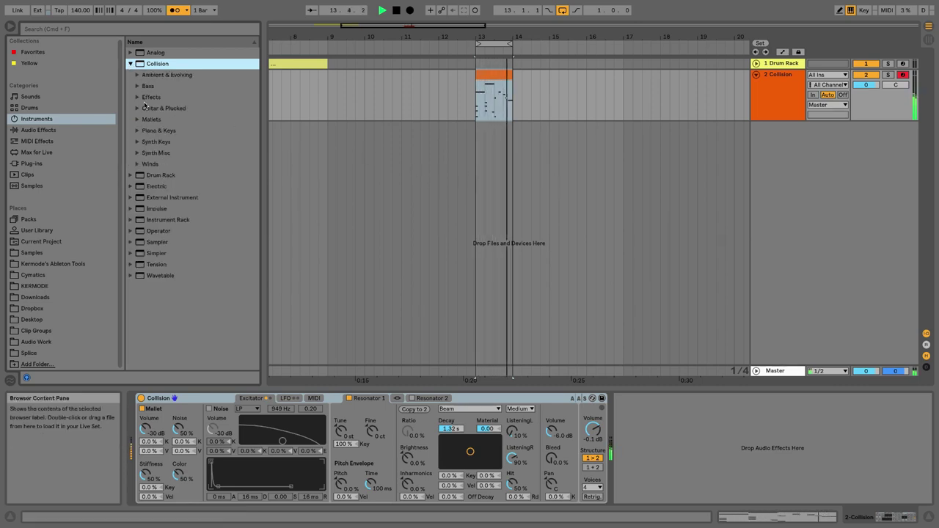
click(137, 86)
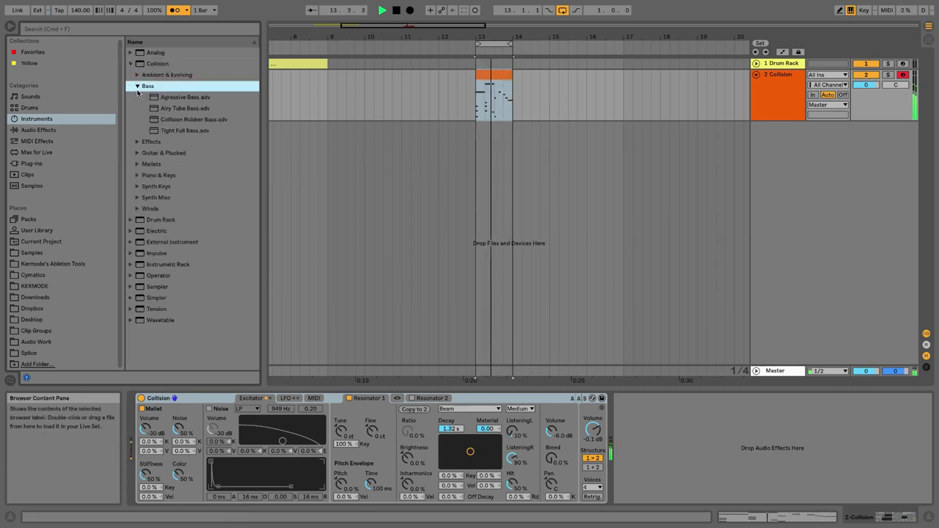
click(183, 131)
drag(230, 402, 227, 404)
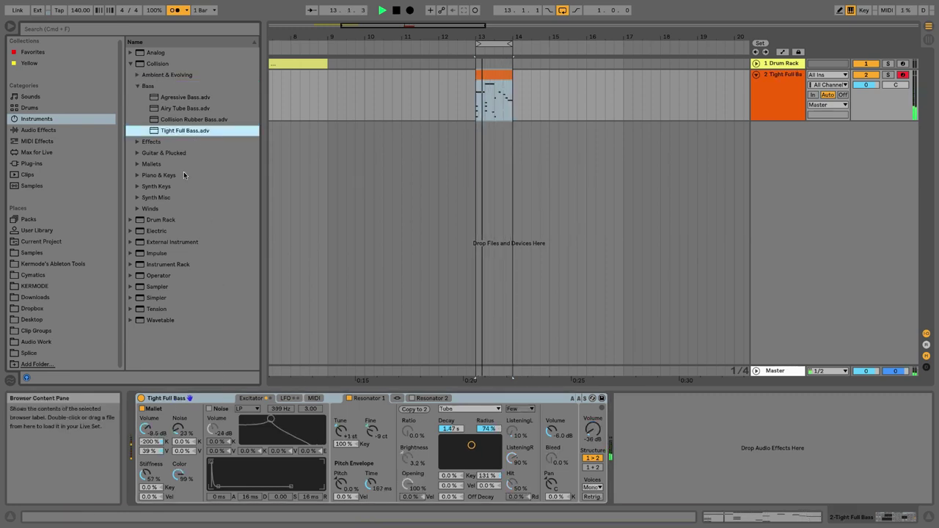
Load the Collision Mallets preset Balafon2 Bright onto track 2
click(137, 86)
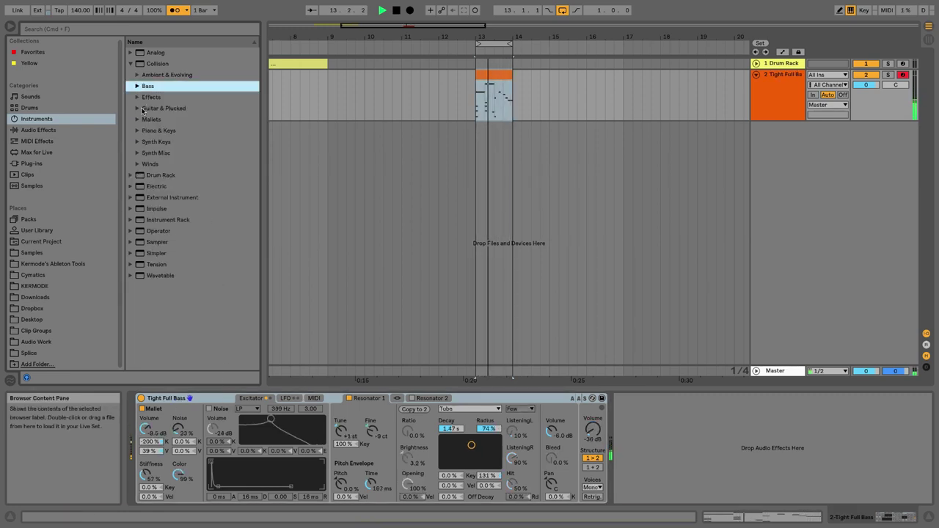
click(137, 119)
click(186, 153)
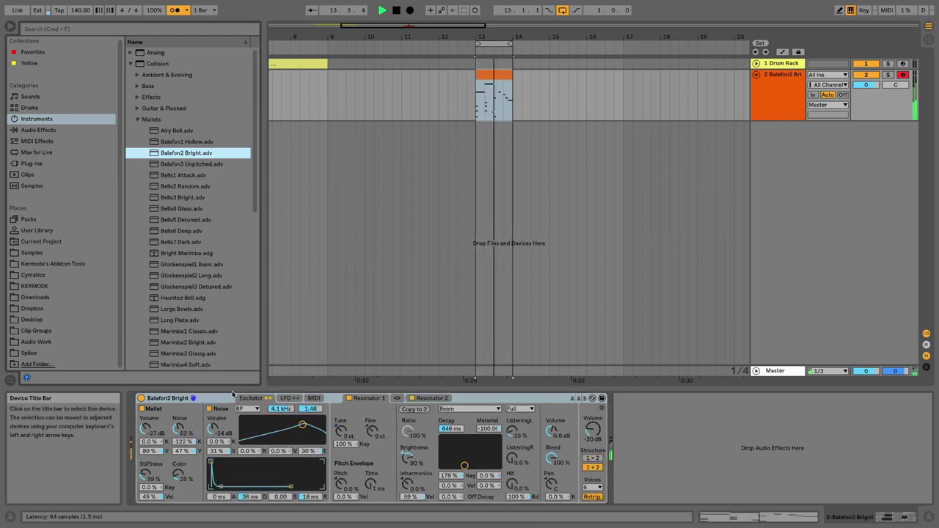
click(136, 119)
click(131, 64)
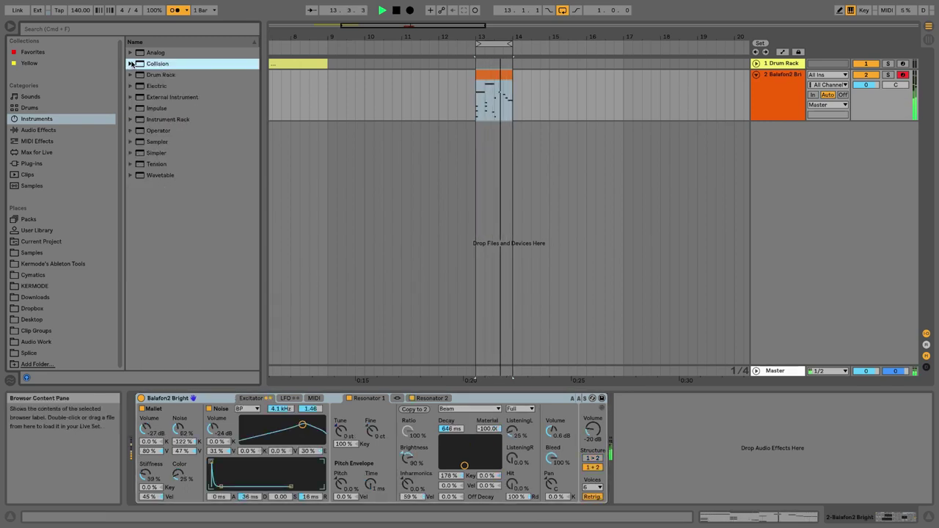
Audition Electric Piano & Keys presets Short1 Glass, Vibes1 Soft and Short2 Dirty
click(131, 86)
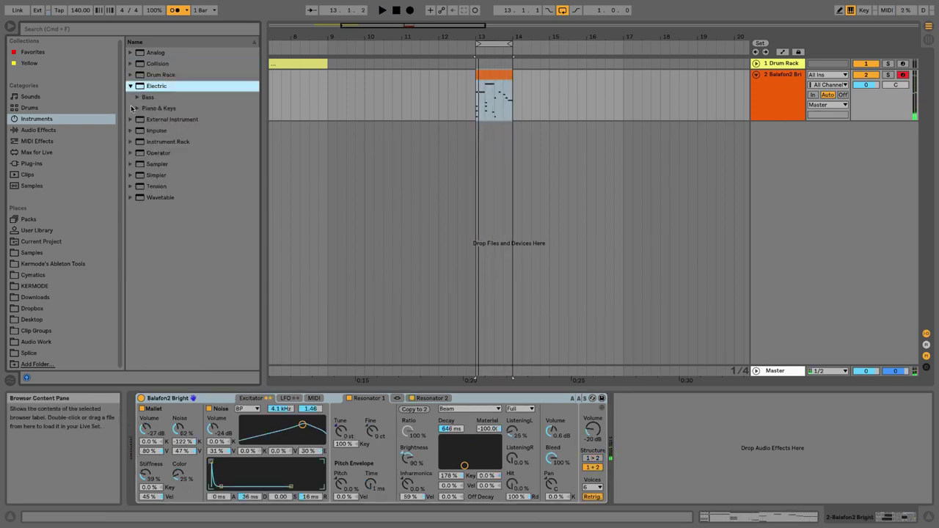
click(136, 109)
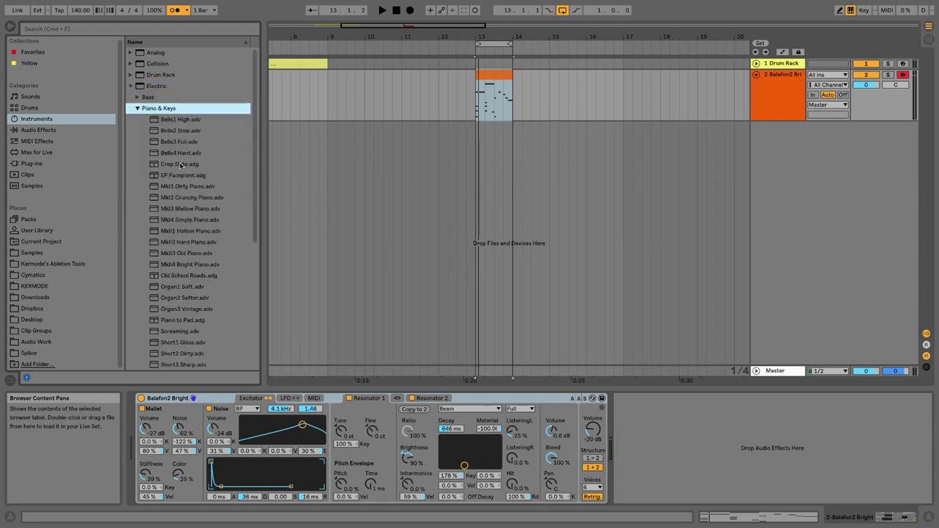
scroll(182, 187, down, 5)
click(180, 198)
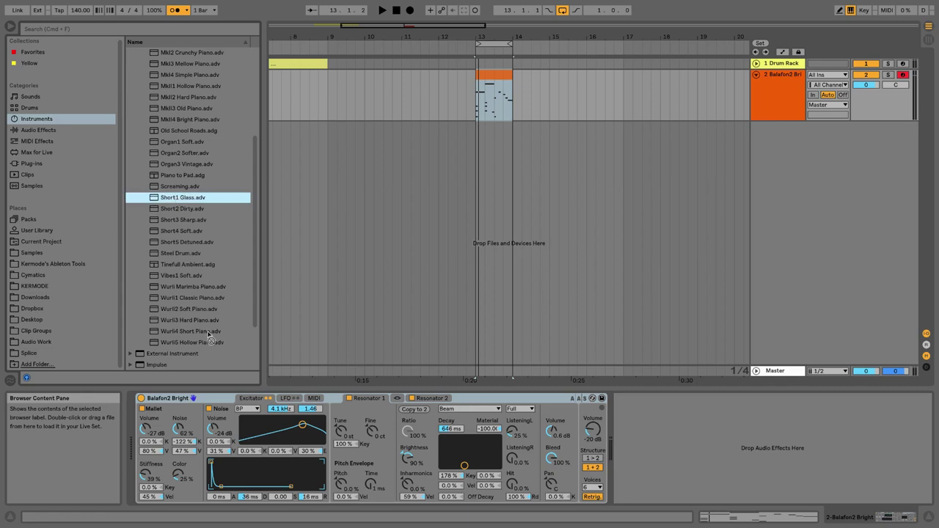
key(space)
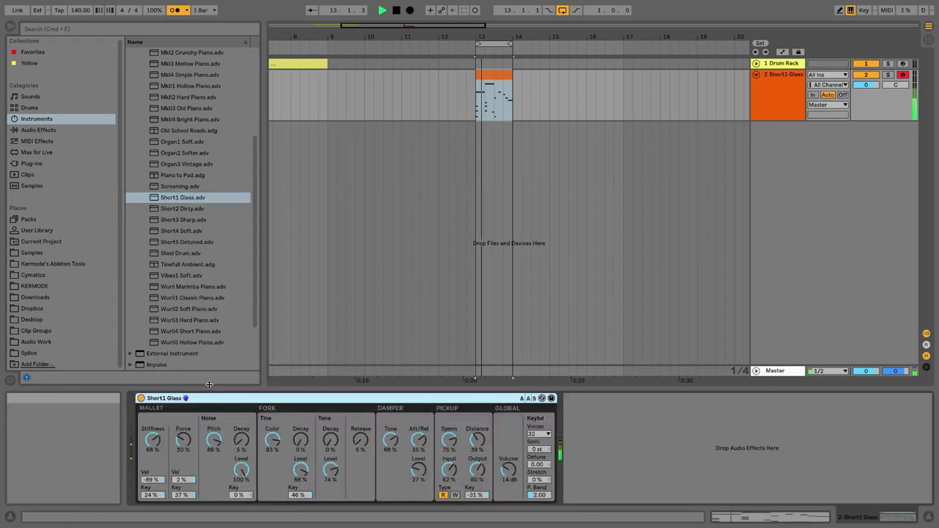
double_click(188, 276)
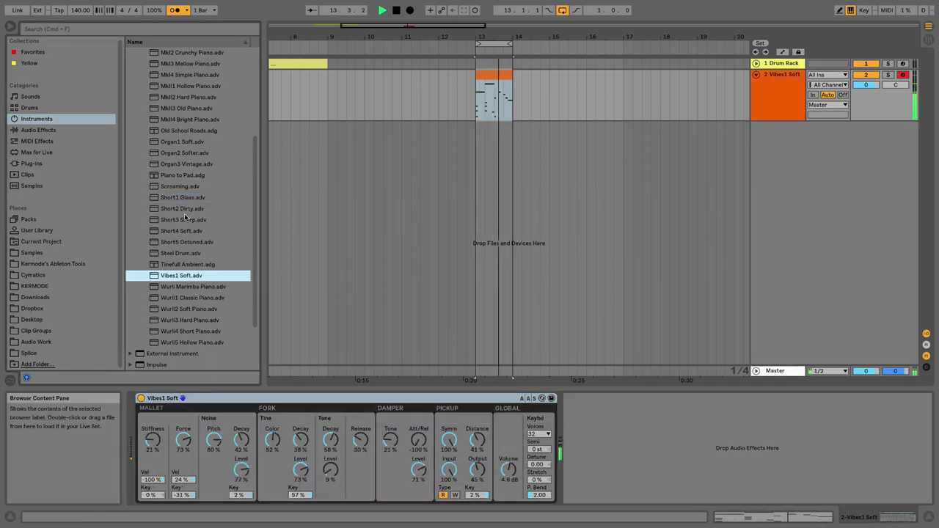
double_click(183, 210)
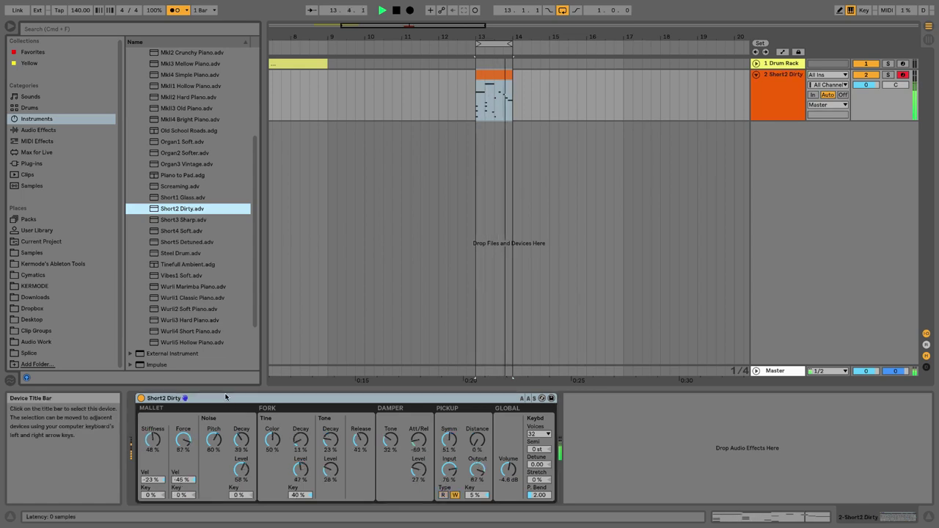
Replay Short2 Dirty, collapse the Electric preset folders, and expand the Tension presets
scroll(191, 221, up, 5)
click(137, 108)
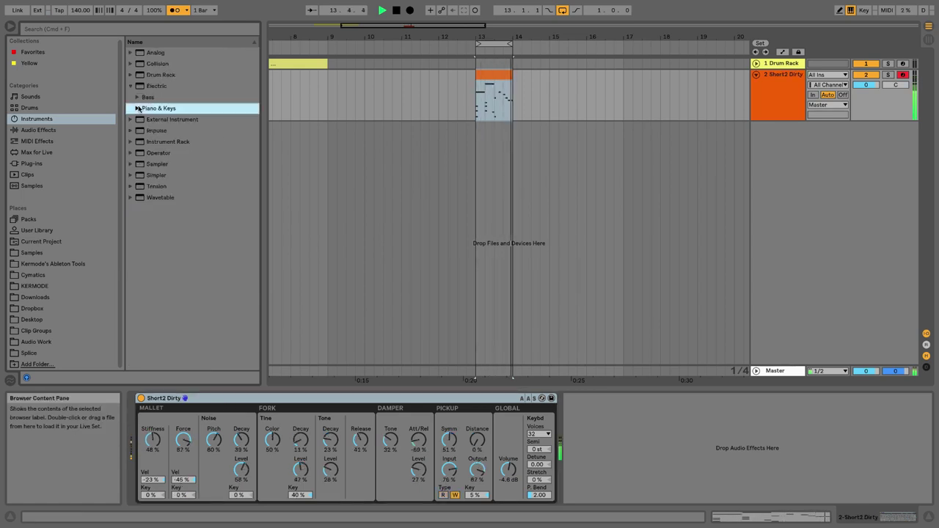
key(space)
click(137, 108)
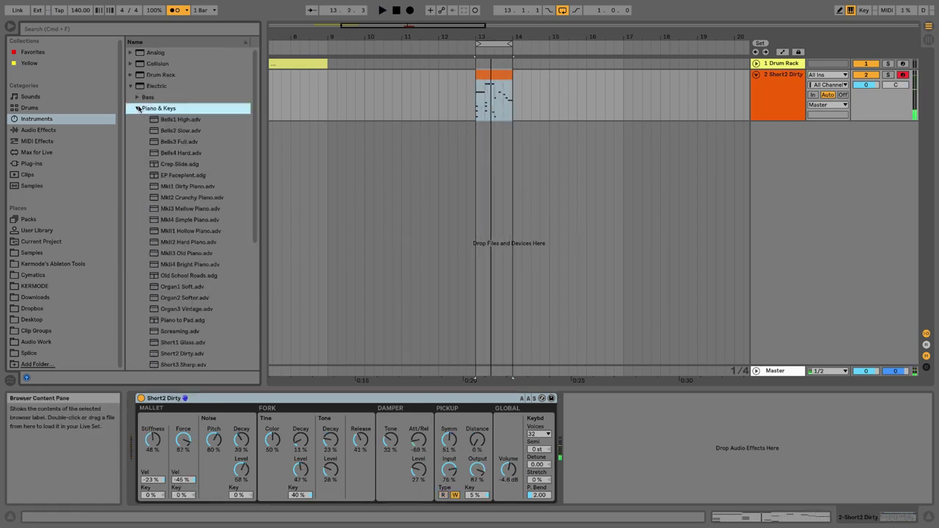
click(138, 108)
key(space)
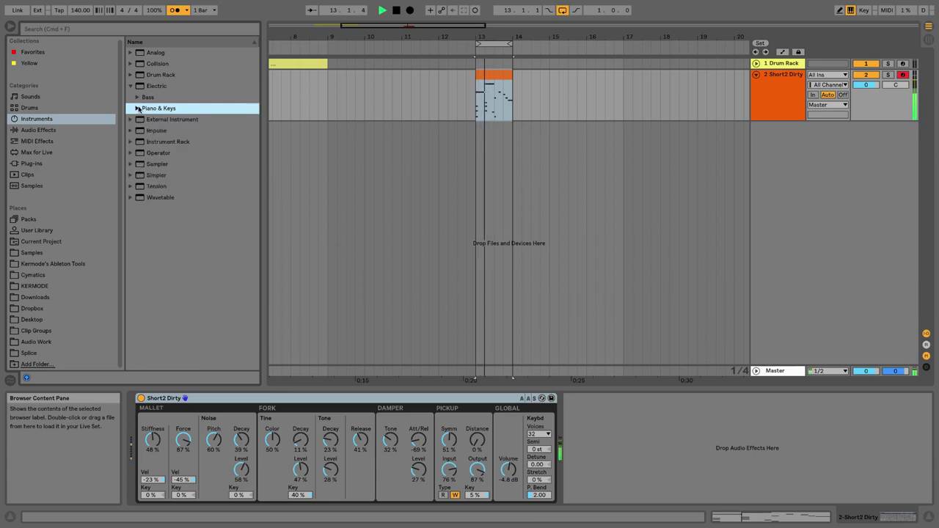
click(130, 86)
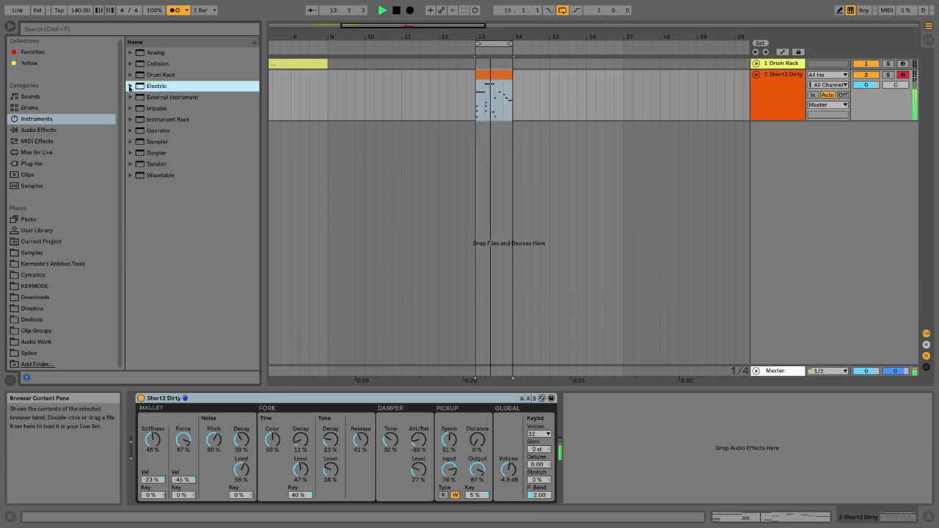
key(space)
click(131, 163)
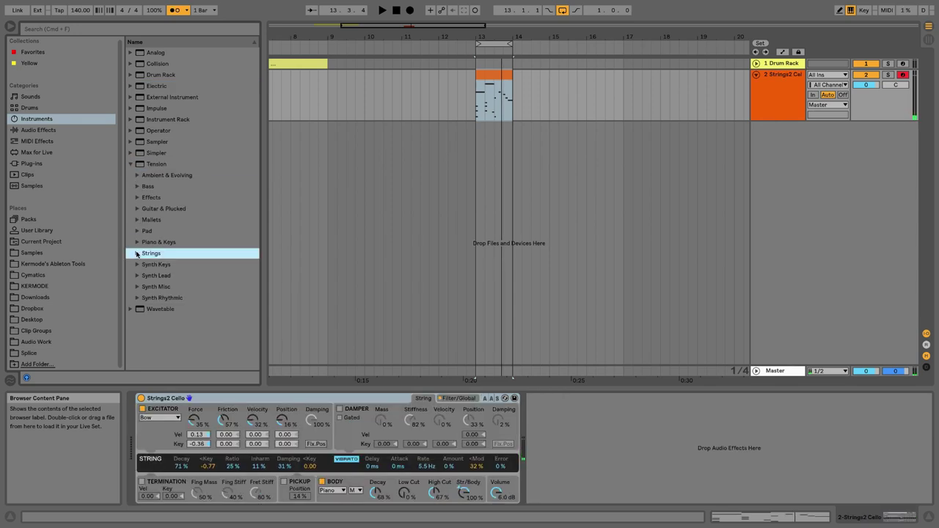
Load Tension Banjo, Clean3 Chorus Guitar, Flange Harp, then Jazz2 Soft Guitar, and stop
click(136, 209)
double_click(173, 231)
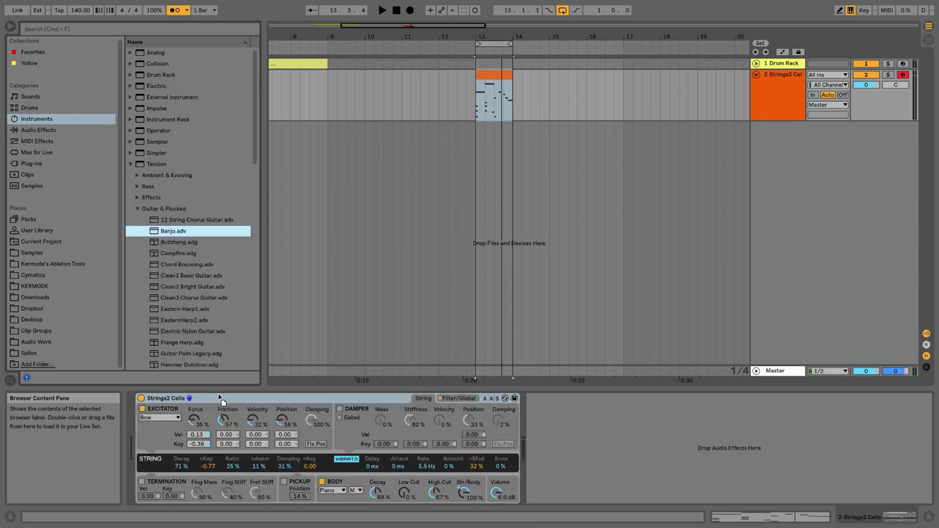
key(space)
click(194, 298)
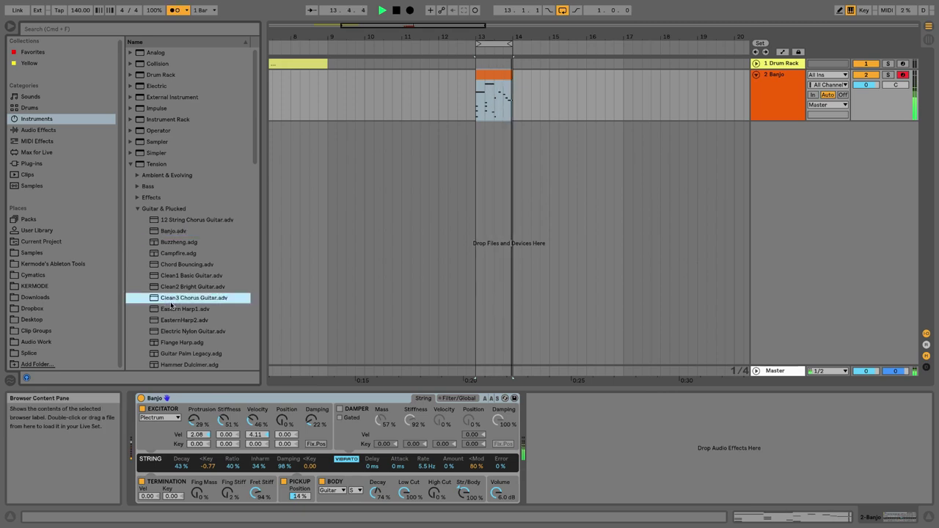
key(Return)
key(Down)
key(Down)
key(Down)
key(Down)
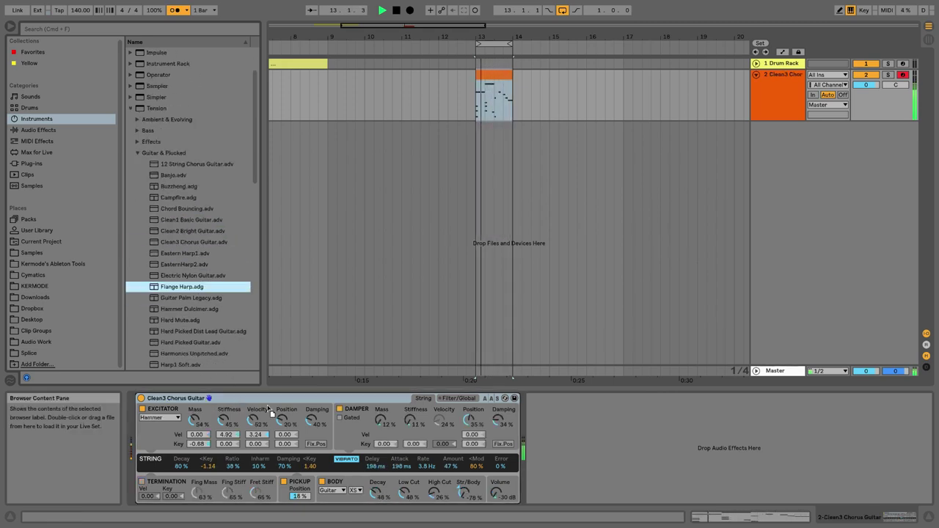
key(Return)
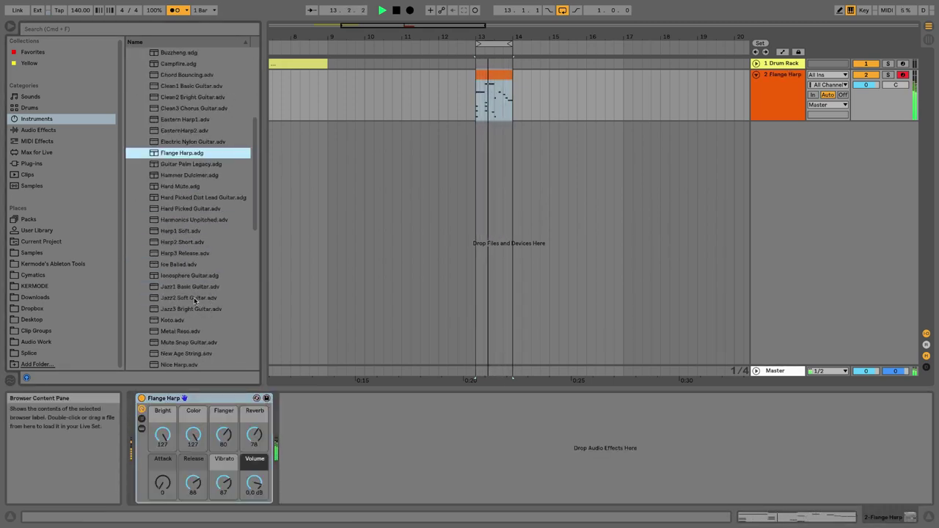
click(189, 297)
key(Return)
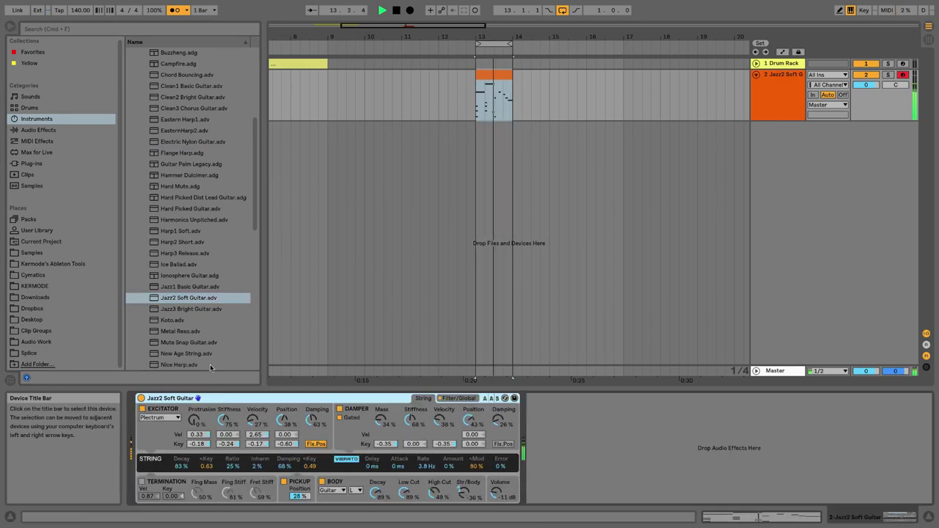
key(space)
click(130, 164)
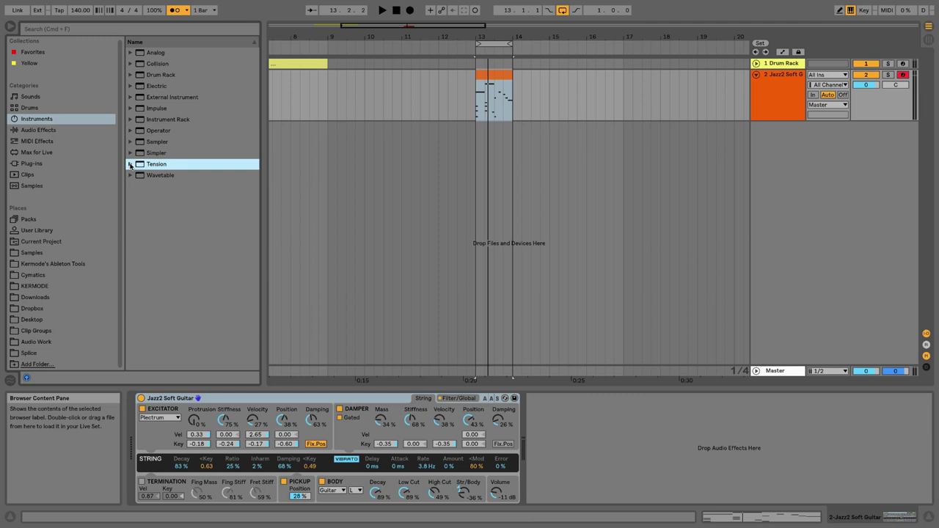
Try an empty Drum Rack, then Impulse, on track 2, stepping through Impulse's sample slots
drag(158, 74, 242, 458)
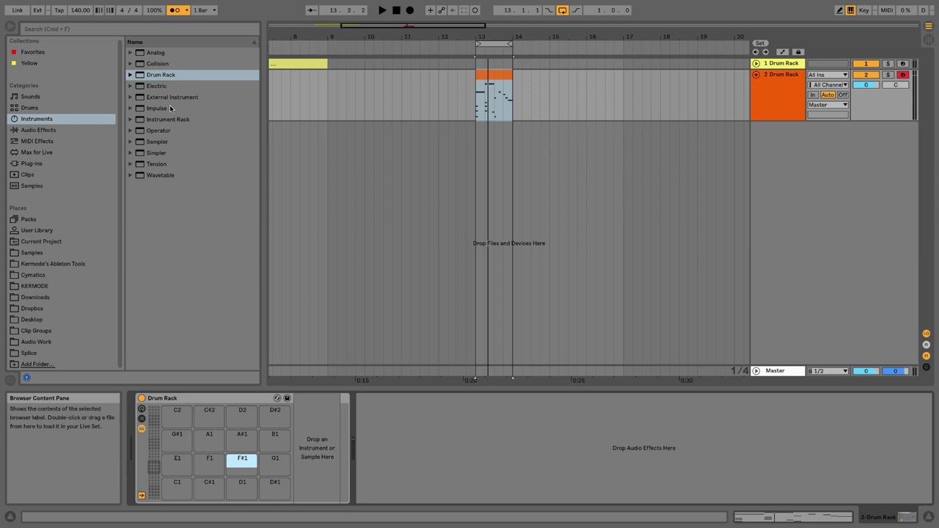
drag(169, 108, 244, 403)
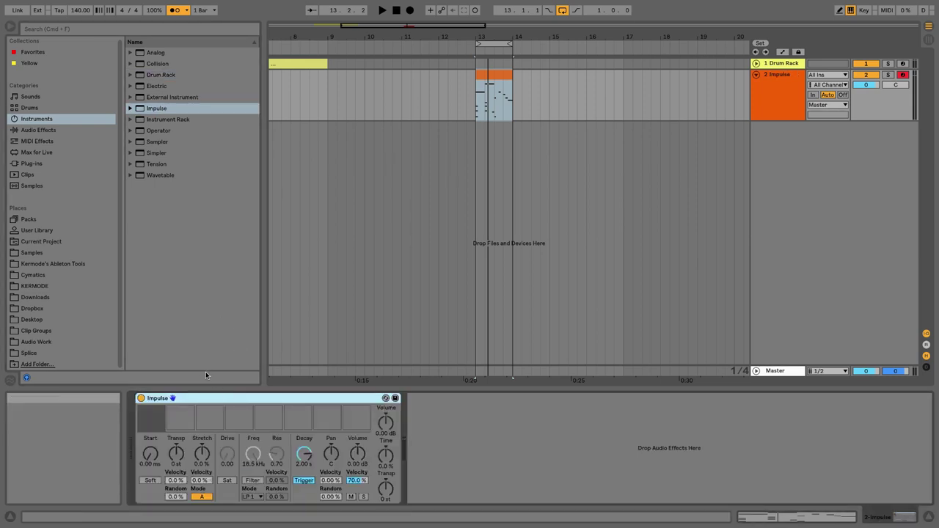
click(160, 424)
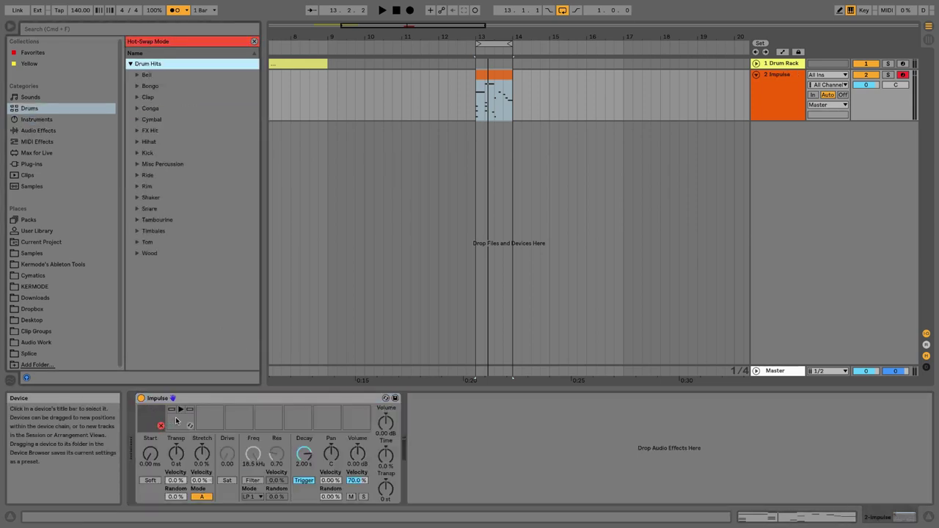
click(239, 417)
click(268, 417)
click(130, 56)
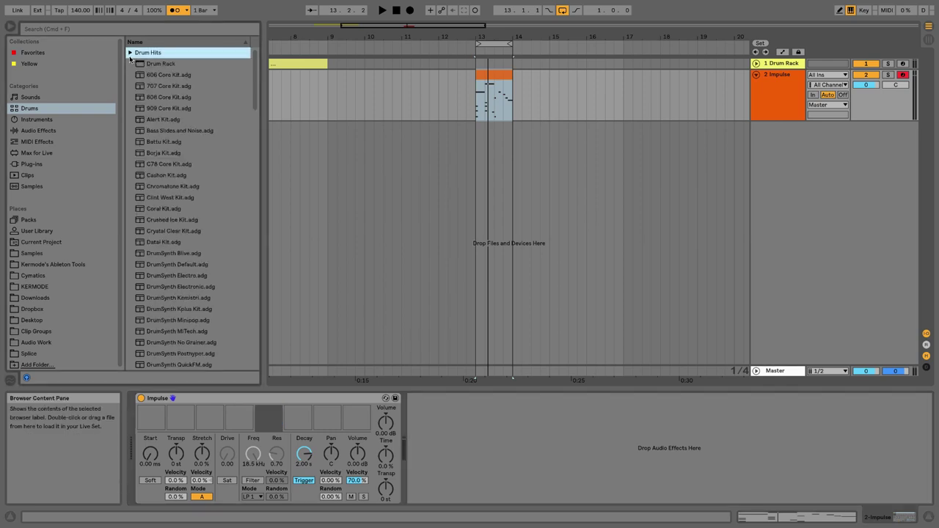
Load Sampler onto track 2, then replace it with a default Simpler
click(37, 120)
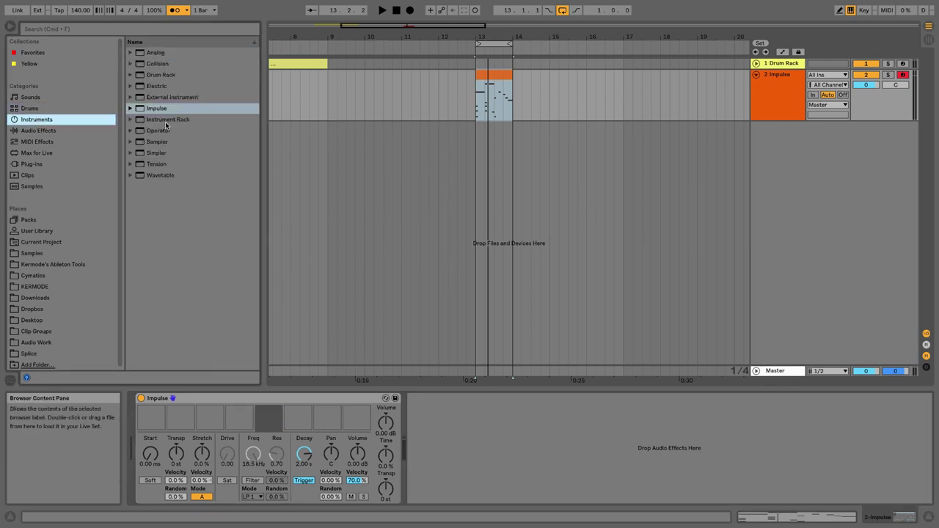
drag(160, 143, 220, 402)
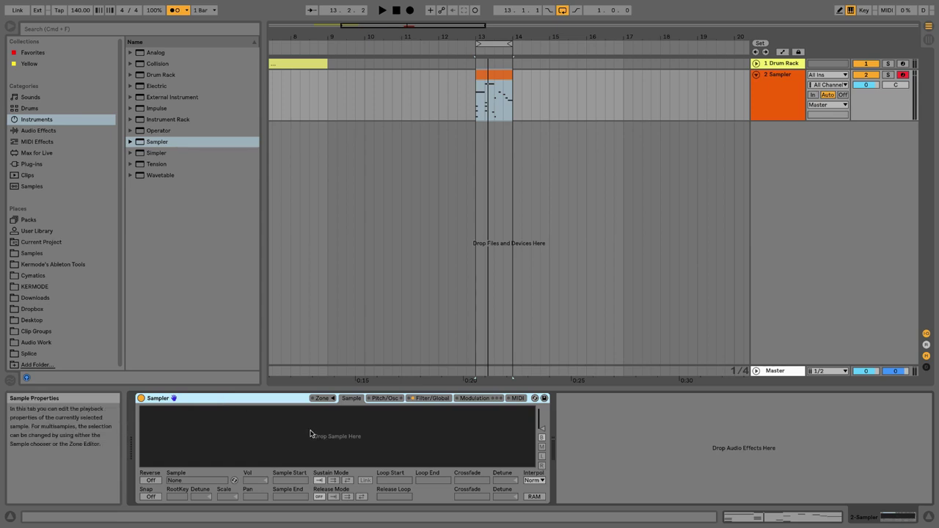
click(147, 154)
drag(244, 398, 248, 403)
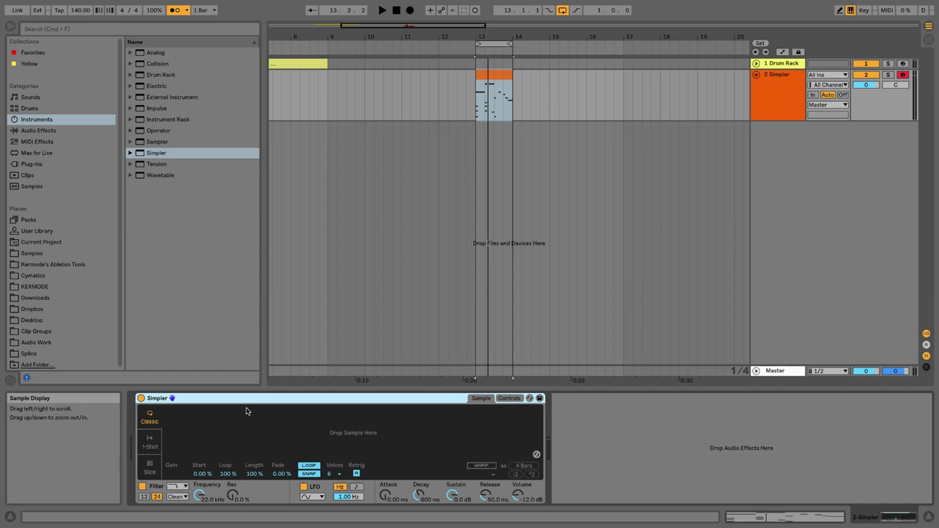
click(130, 141)
Load Guitar.adg from Sampler's Guitar & Plucked presets onto track 2, replacing Simpler
click(137, 232)
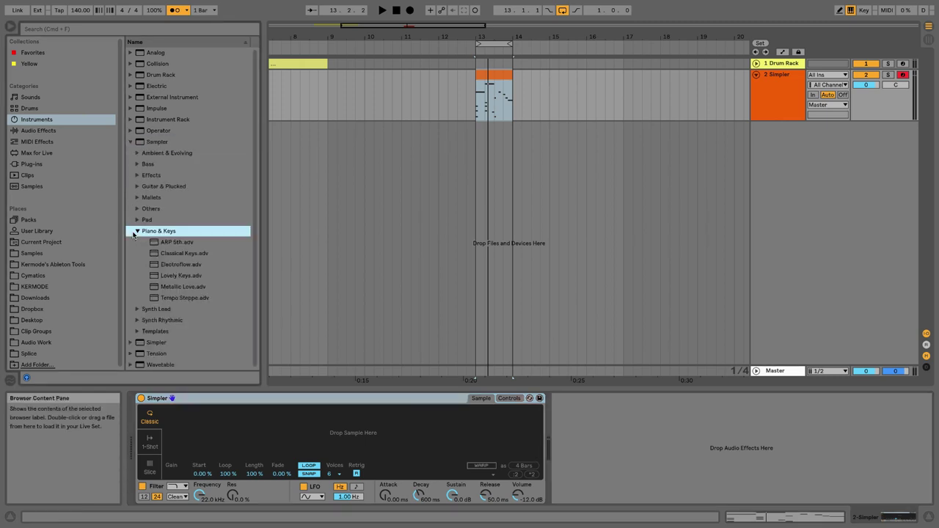
click(136, 231)
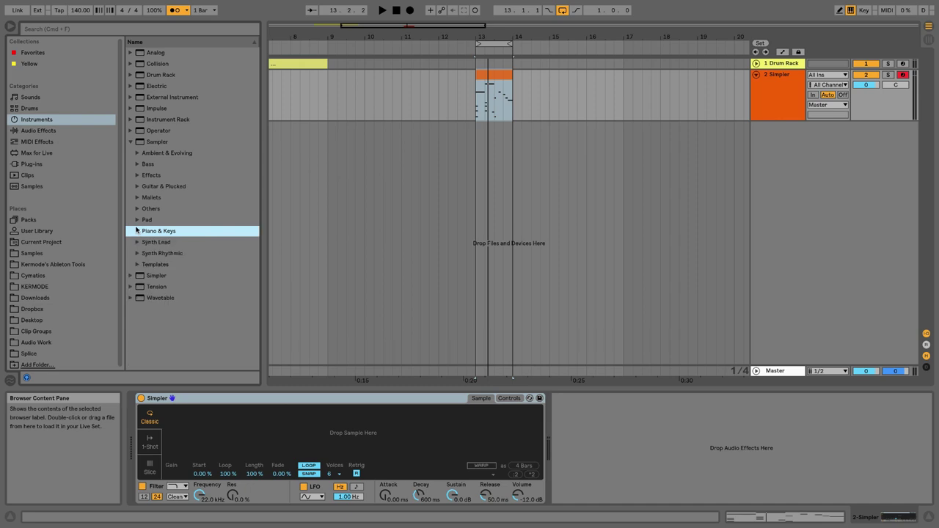
click(137, 187)
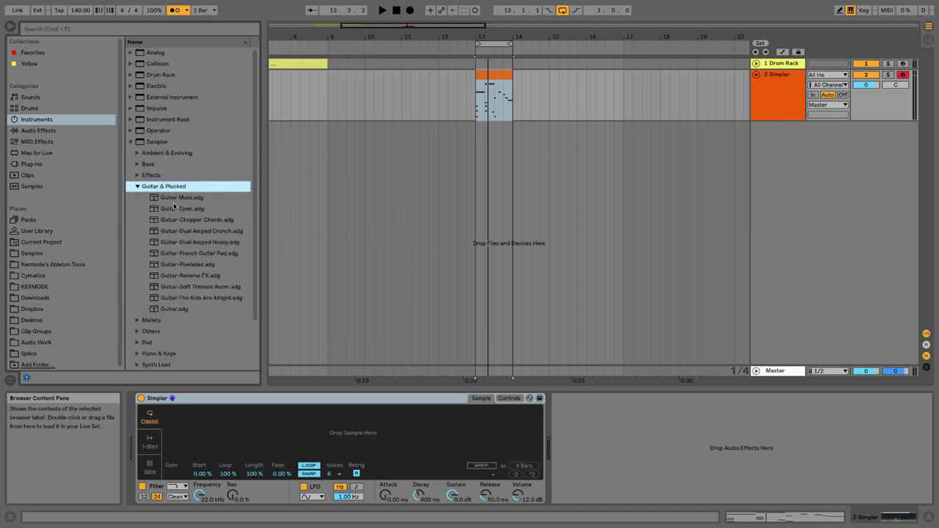
click(181, 309)
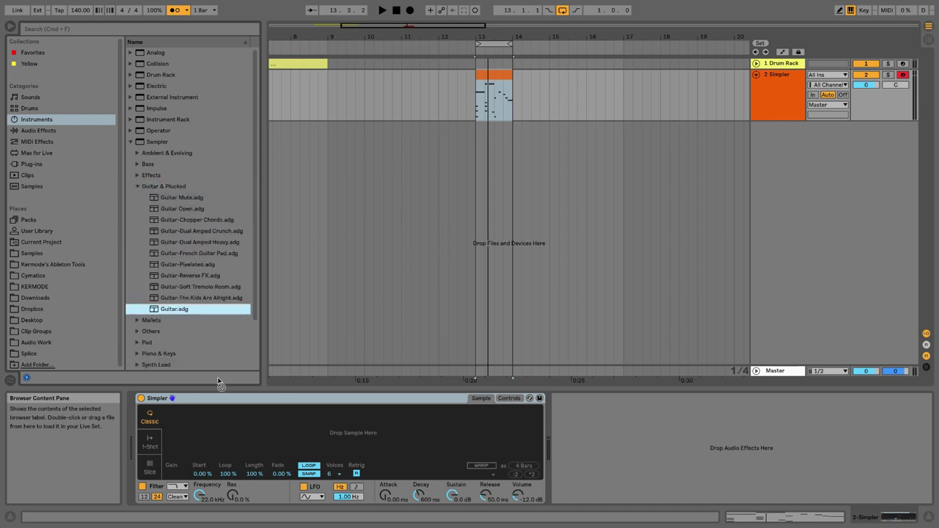
drag(233, 398, 232, 399)
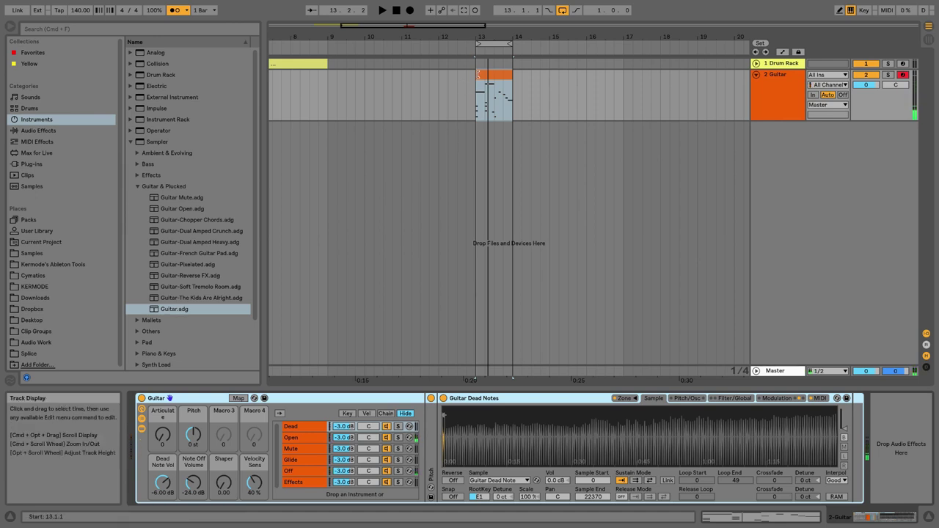
Delete the two long high notes from the Guitar clip and play it back to check
key(space)
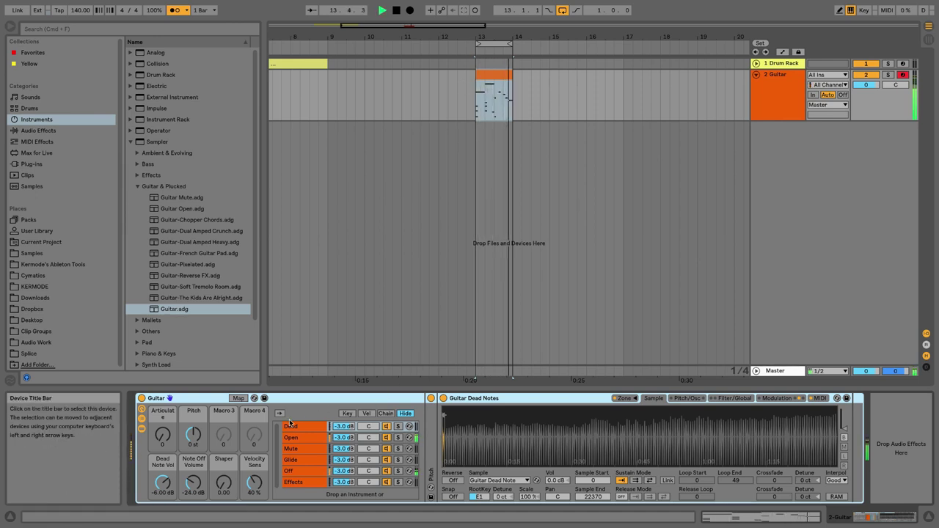
key(space)
double_click(494, 95)
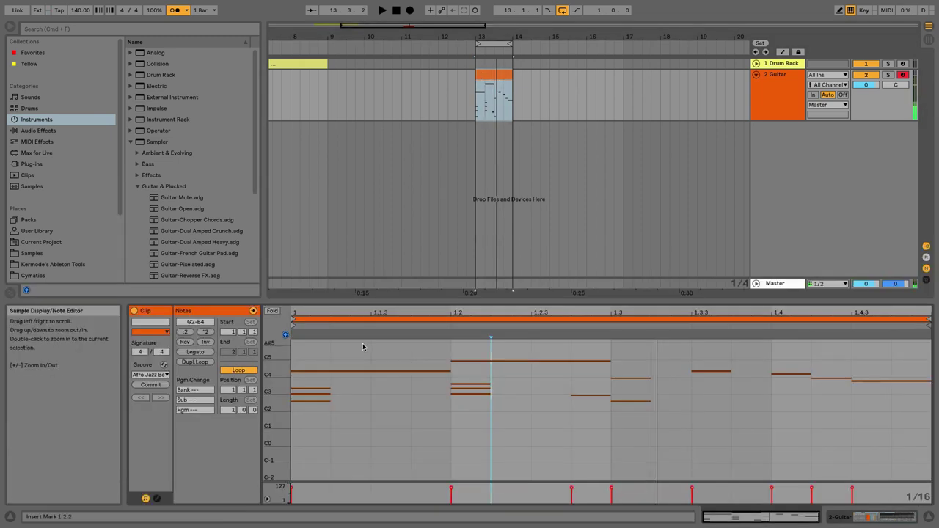
drag(363, 345, 481, 377)
key(Delete)
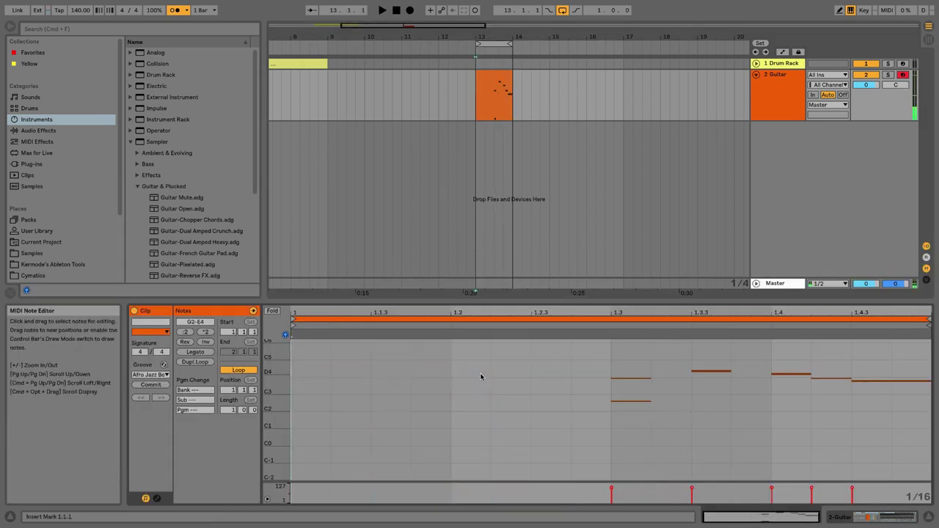
key(super+z)
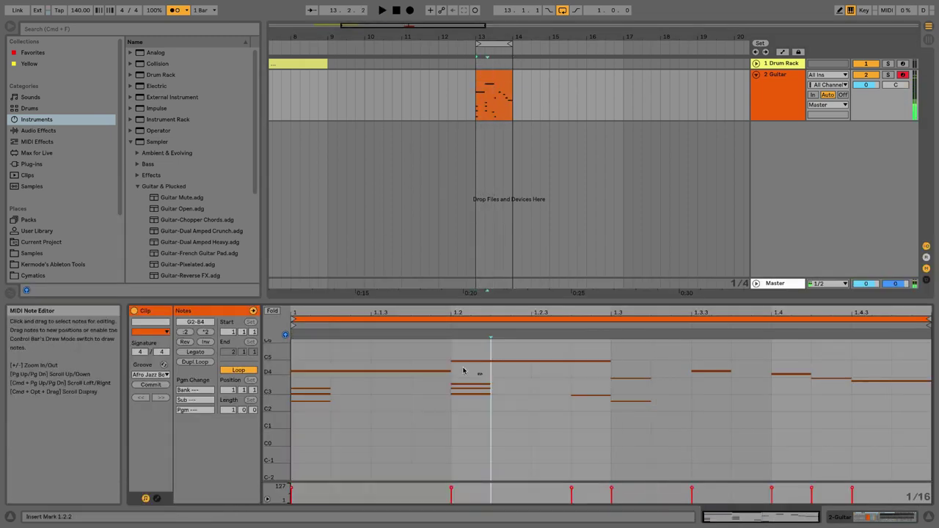
key(Delete)
key(space)
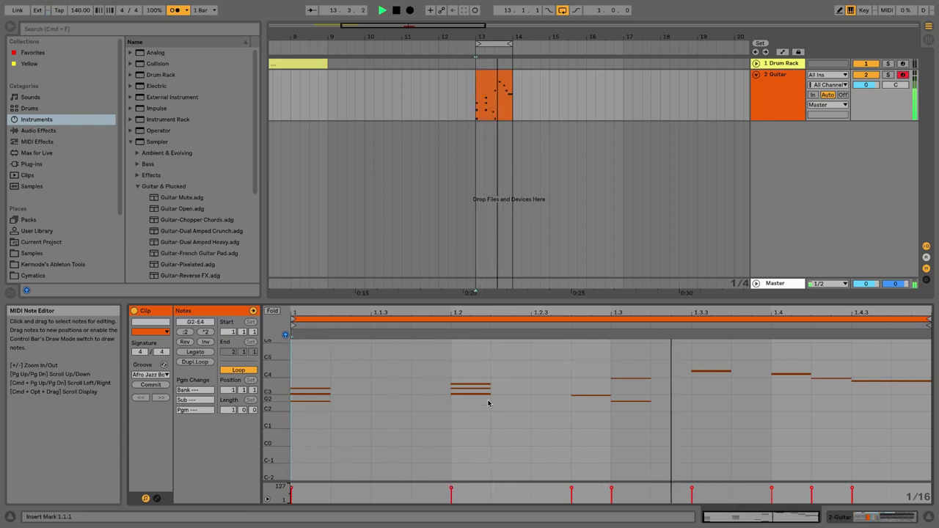
click(788, 84)
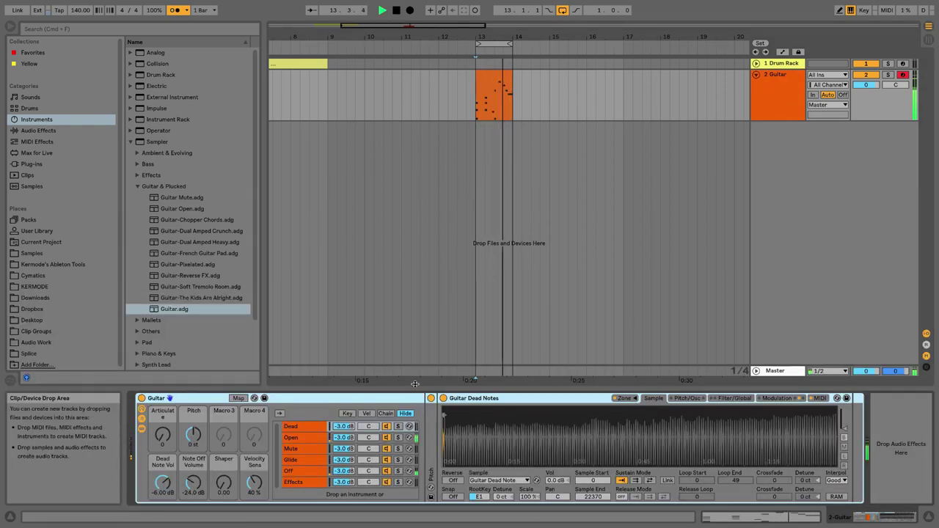
key(space)
Transpose all remaining notes down an octave and make them legato, then audition the result
double_click(494, 74)
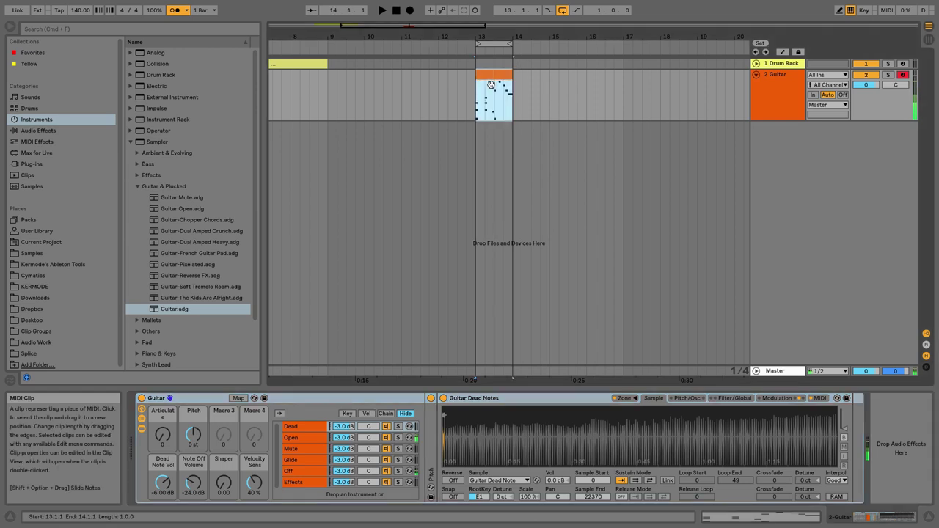
click(360, 375)
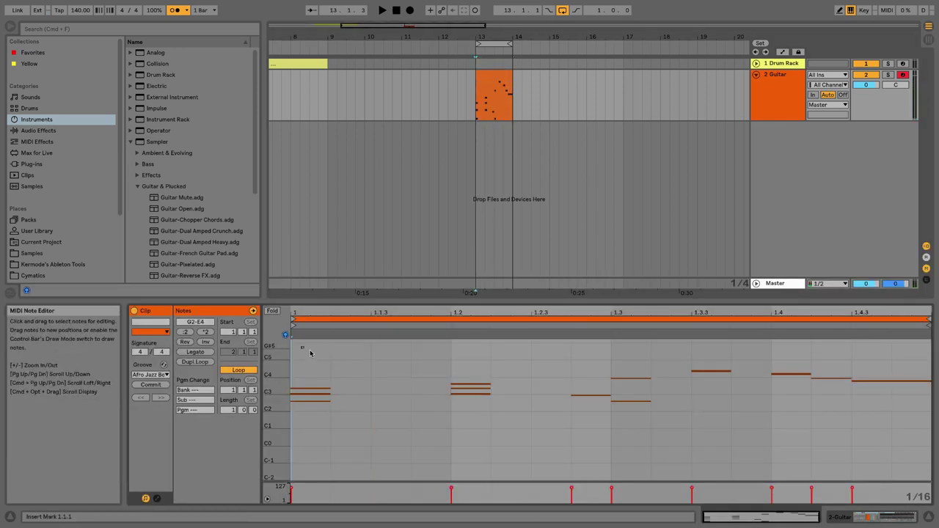
drag(301, 346, 923, 496)
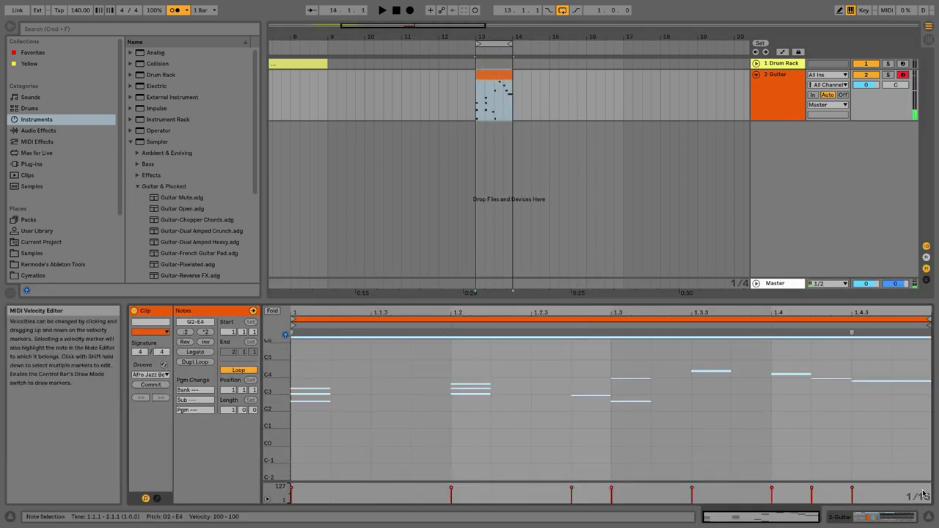
key(shift+Down)
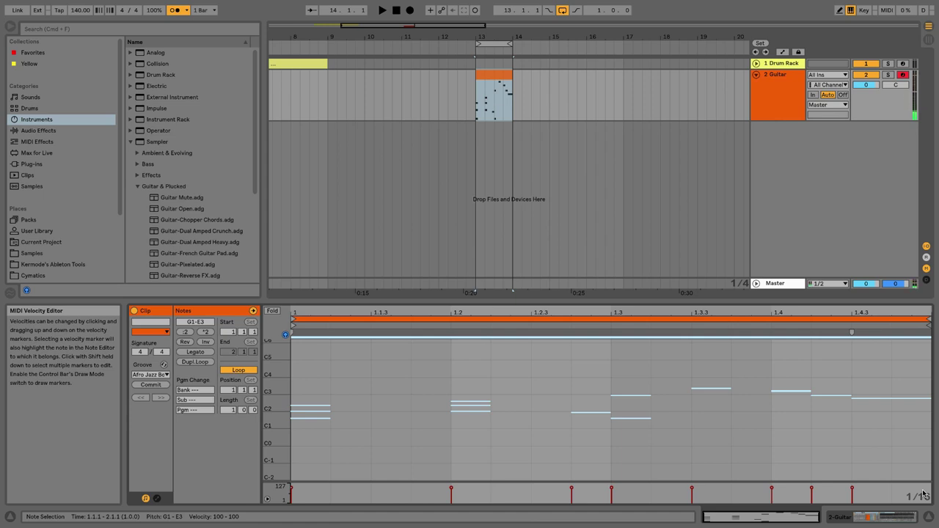
key(space)
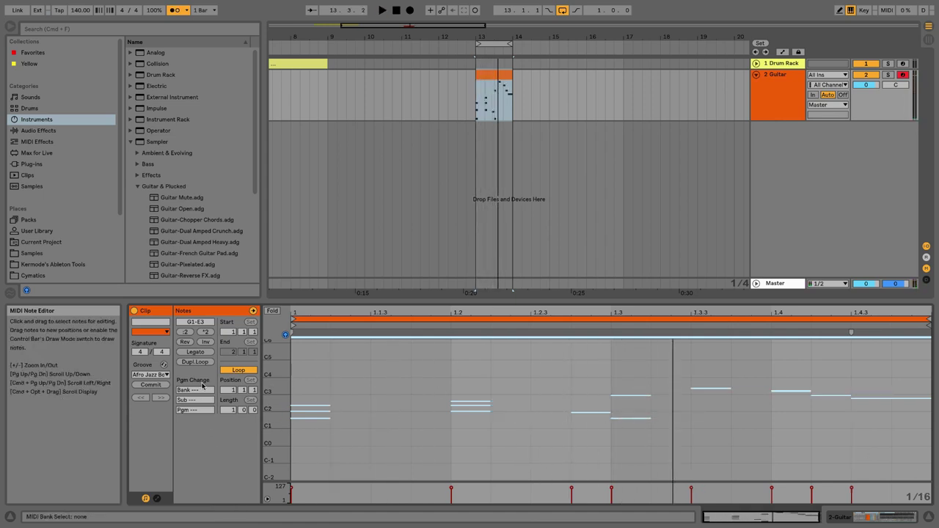
click(194, 351)
key(space)
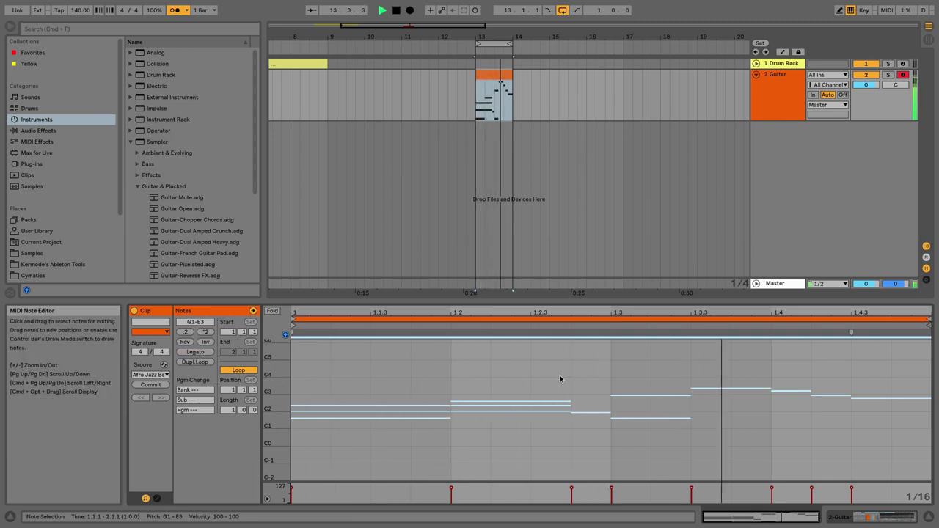
click(780, 98)
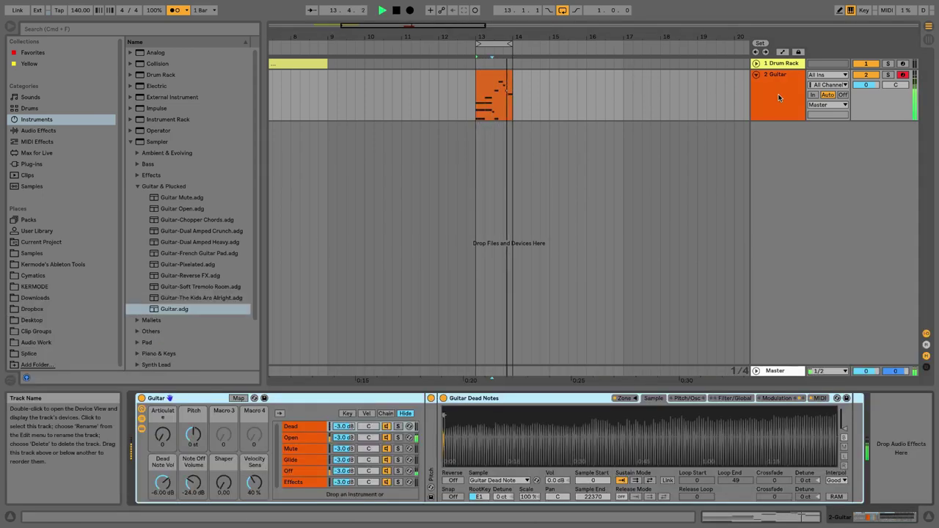
Stop playback, collapse the Sampler folder, and select the Guitar clip
key(space)
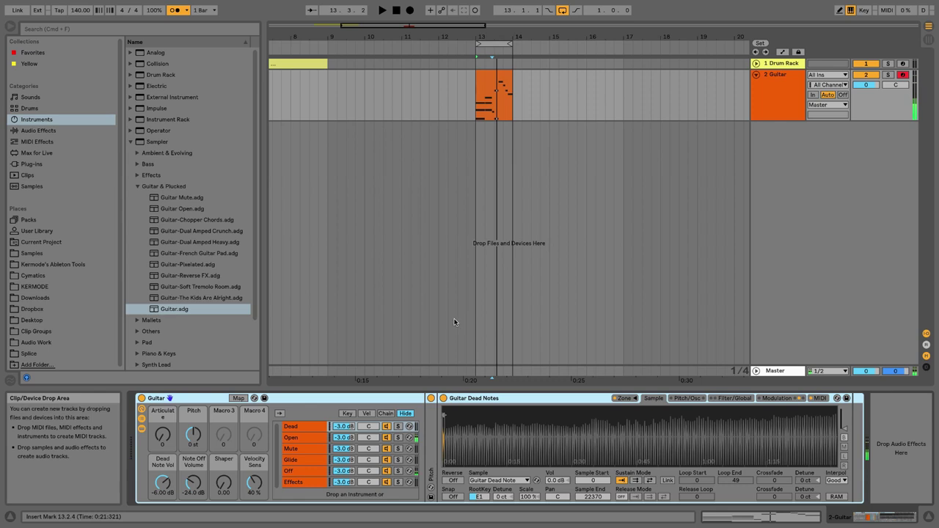
click(130, 142)
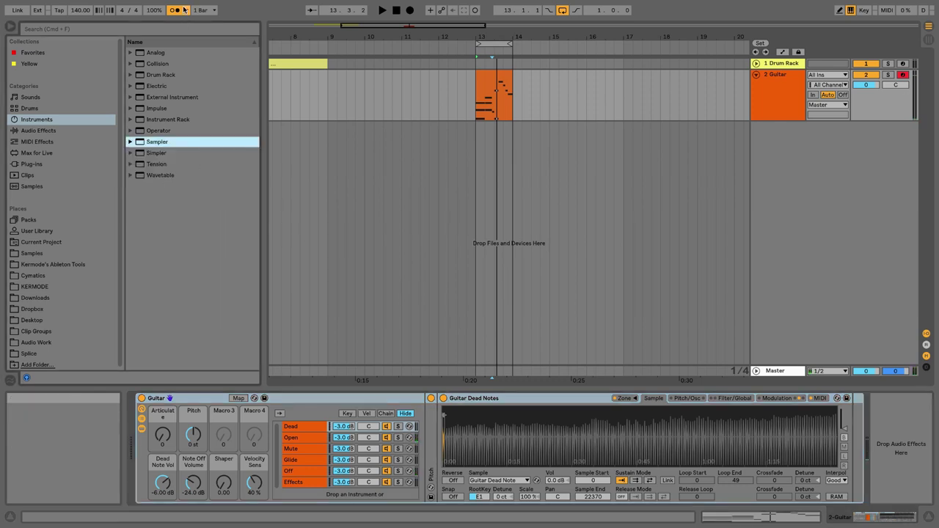
click(487, 83)
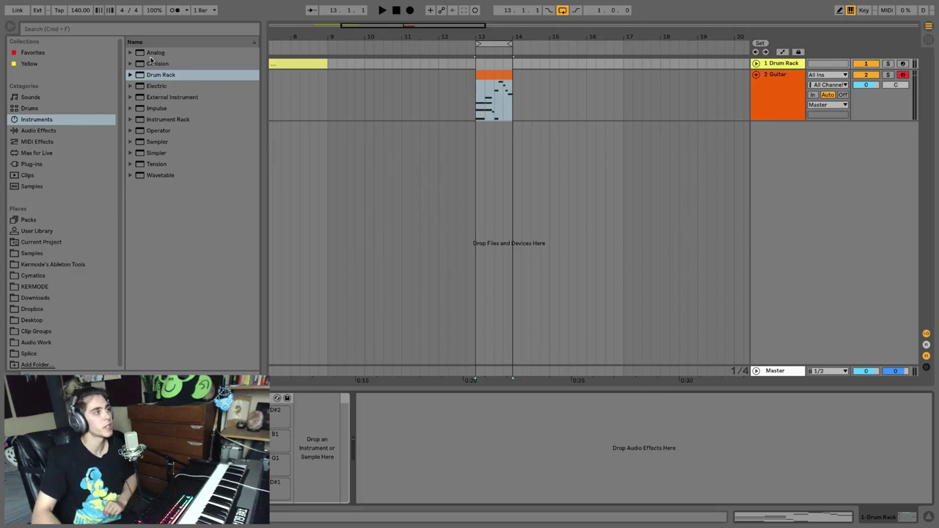
Load C78 Core Kit.adg onto track 1, audition the Rim pad, and open the yellow clip's notes
click(128, 74)
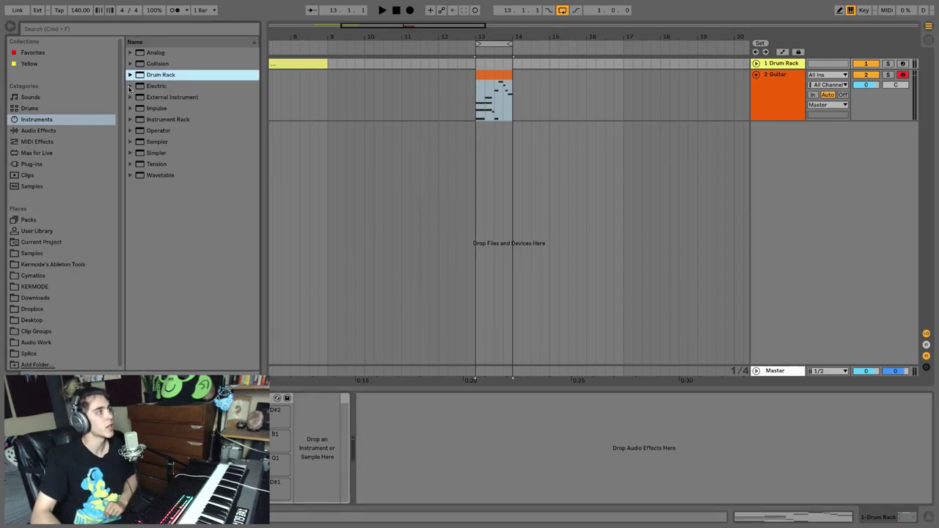
click(129, 86)
click(137, 97)
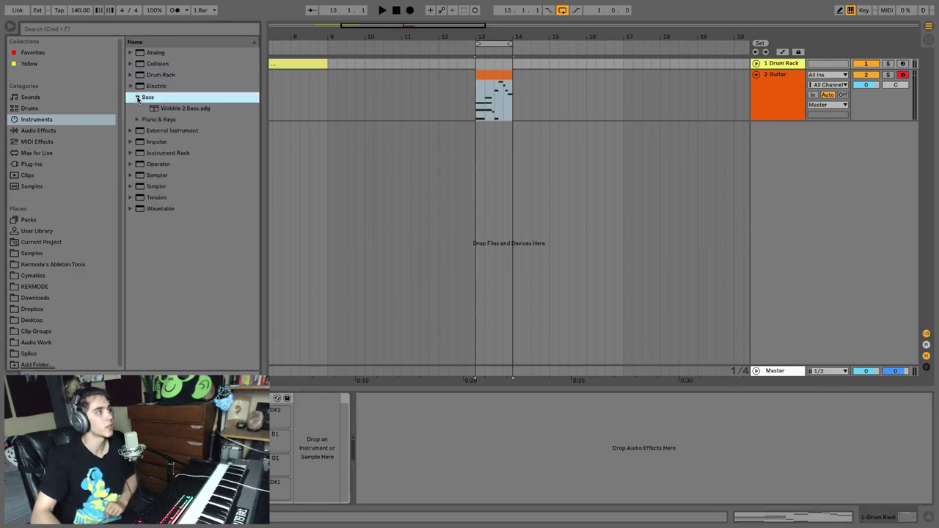
click(32, 108)
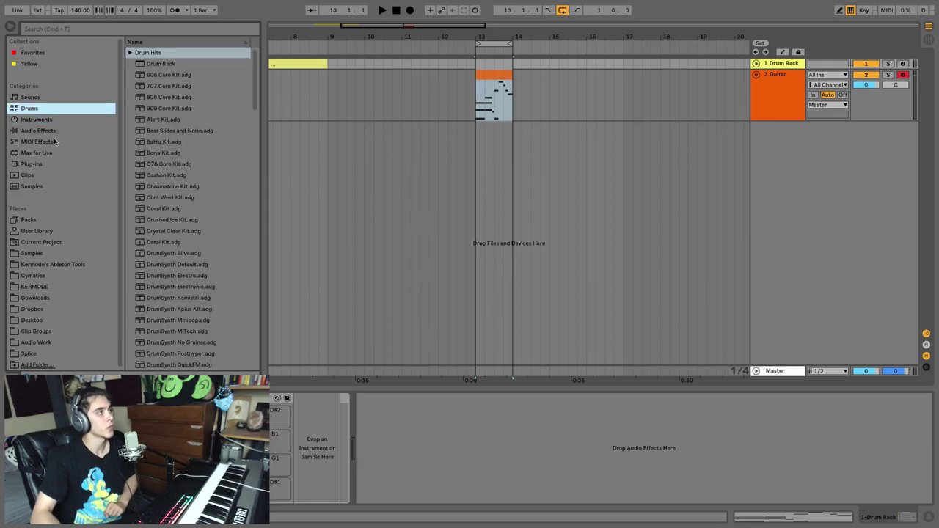
click(176, 164)
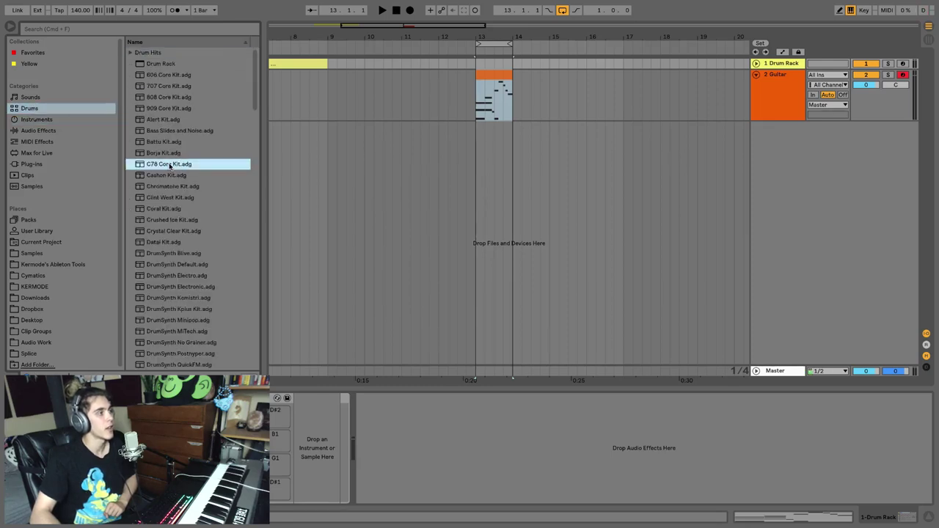
drag(177, 165, 290, 483)
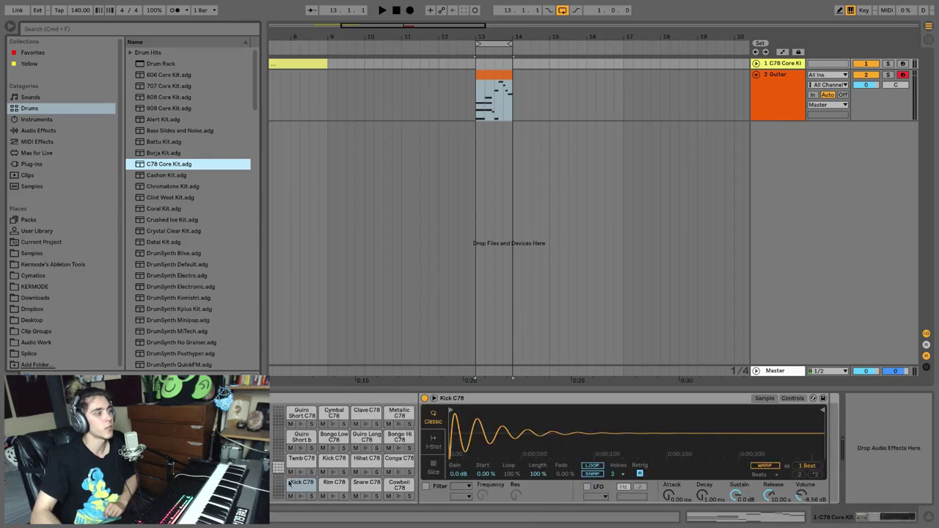
click(332, 498)
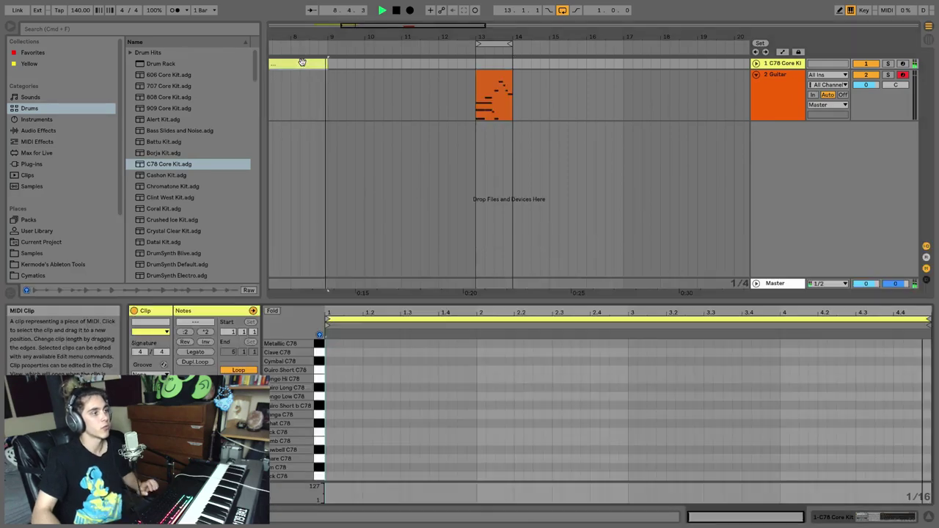
double_click(300, 63)
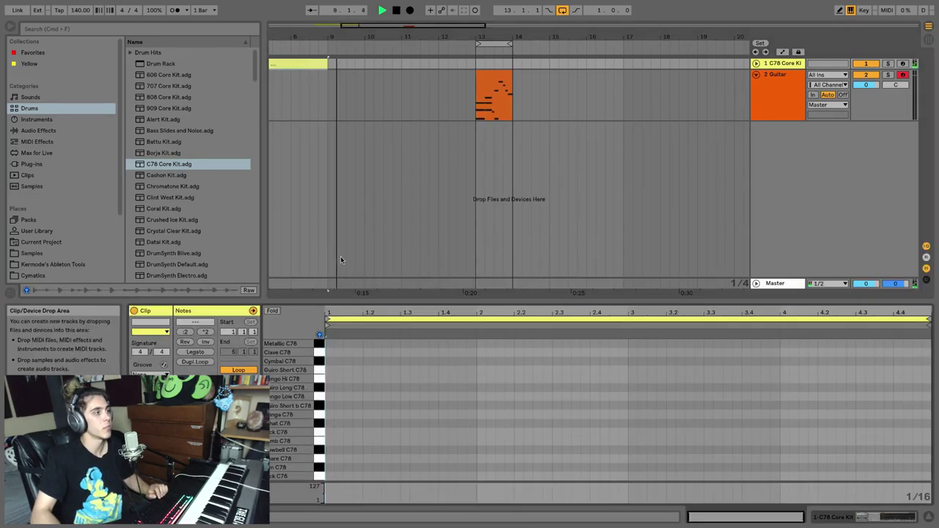